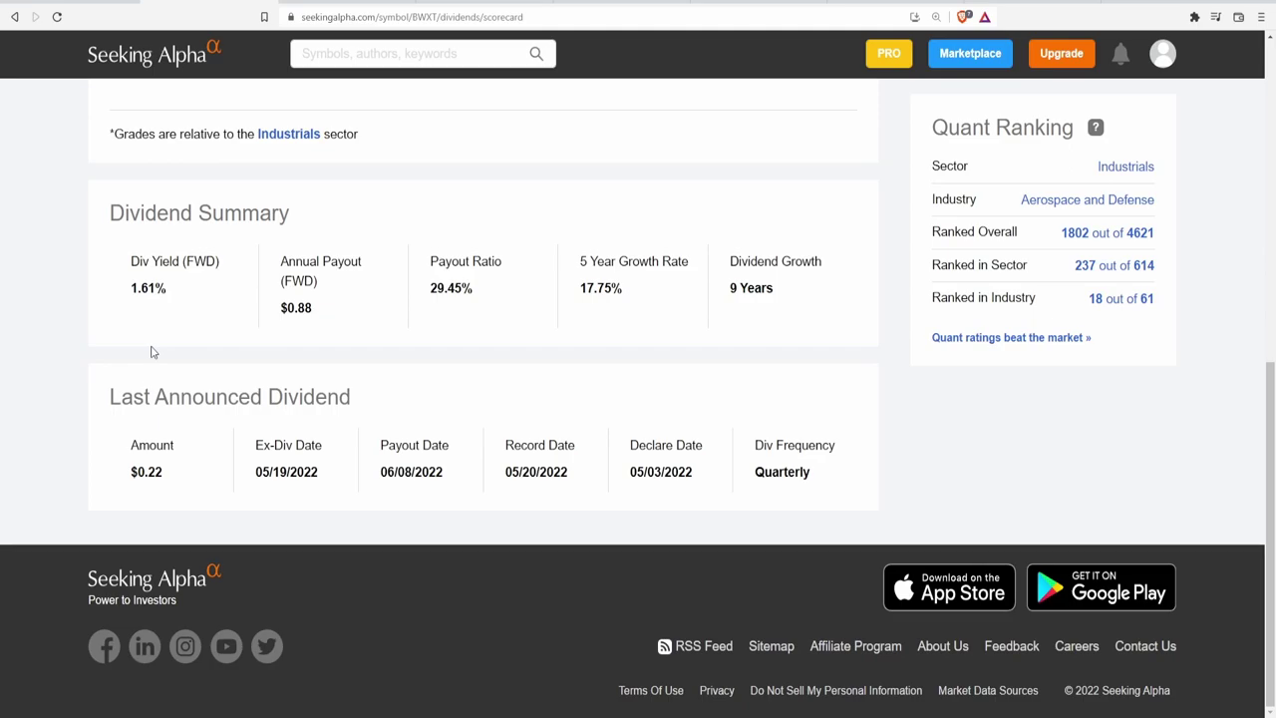
Review BWXT's annual payout, payout ratio, 5-year growth rate and years of dividend growth in the Dividend Summary
{"action": "left_click_drag", "start_coordinate": [315, 312], "coordinate": [286, 300]}
{"action": "left_click_drag", "start_coordinate": [512, 295], "coordinate": [437, 289]}
{"action": "left_click", "coordinate": [468, 334]}
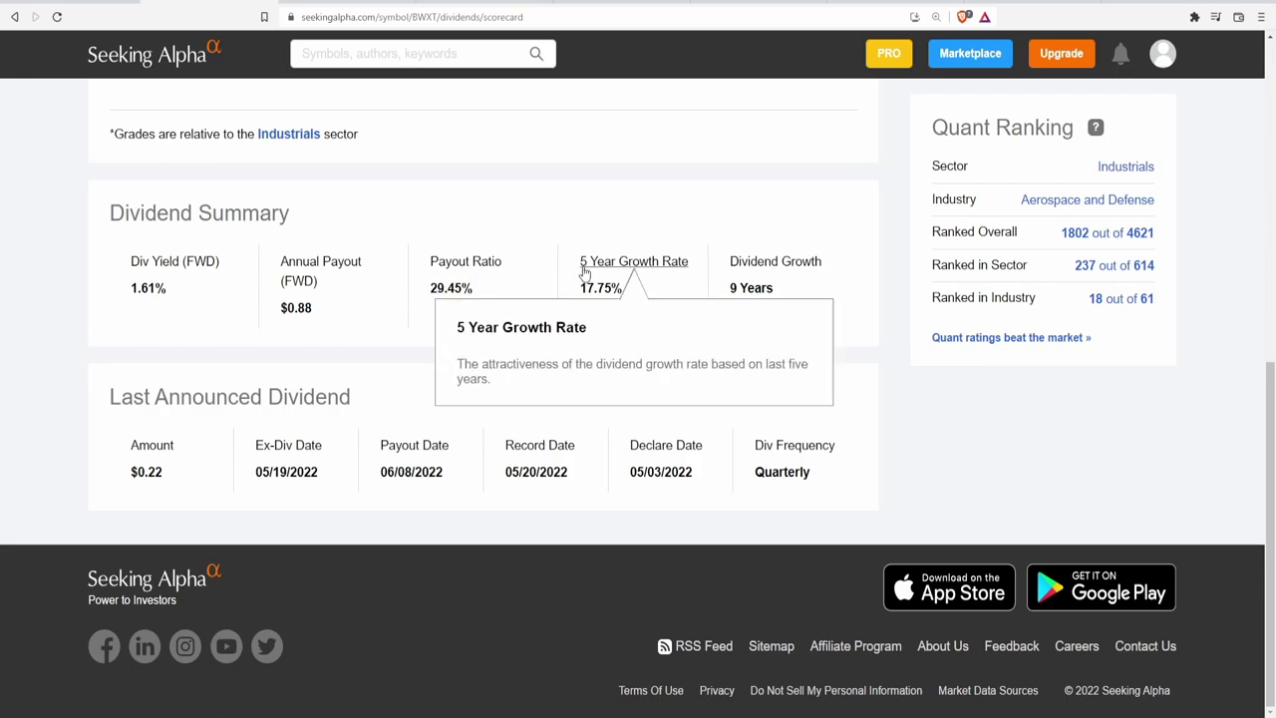
{"action": "left_click_drag", "start_coordinate": [579, 291], "coordinate": [640, 299]}
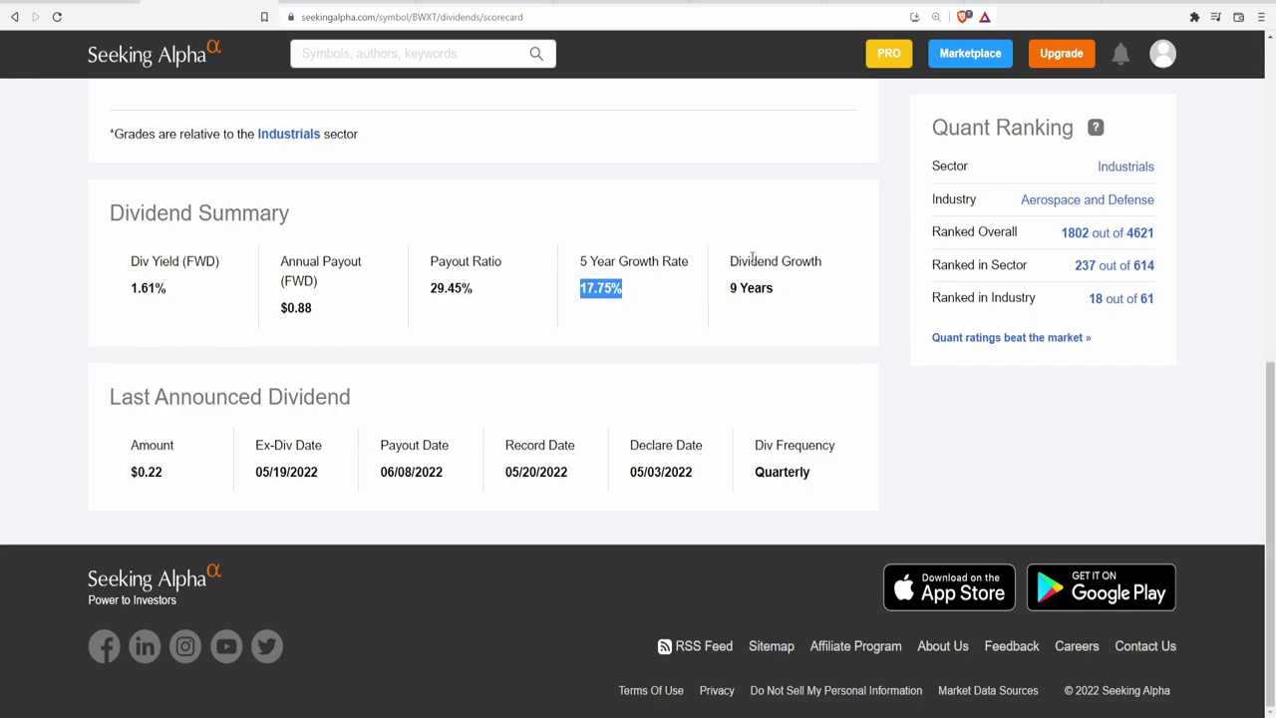
{"action": "left_click_drag", "start_coordinate": [755, 253], "coordinate": [769, 289]}
{"action": "left_click", "coordinate": [758, 334]}
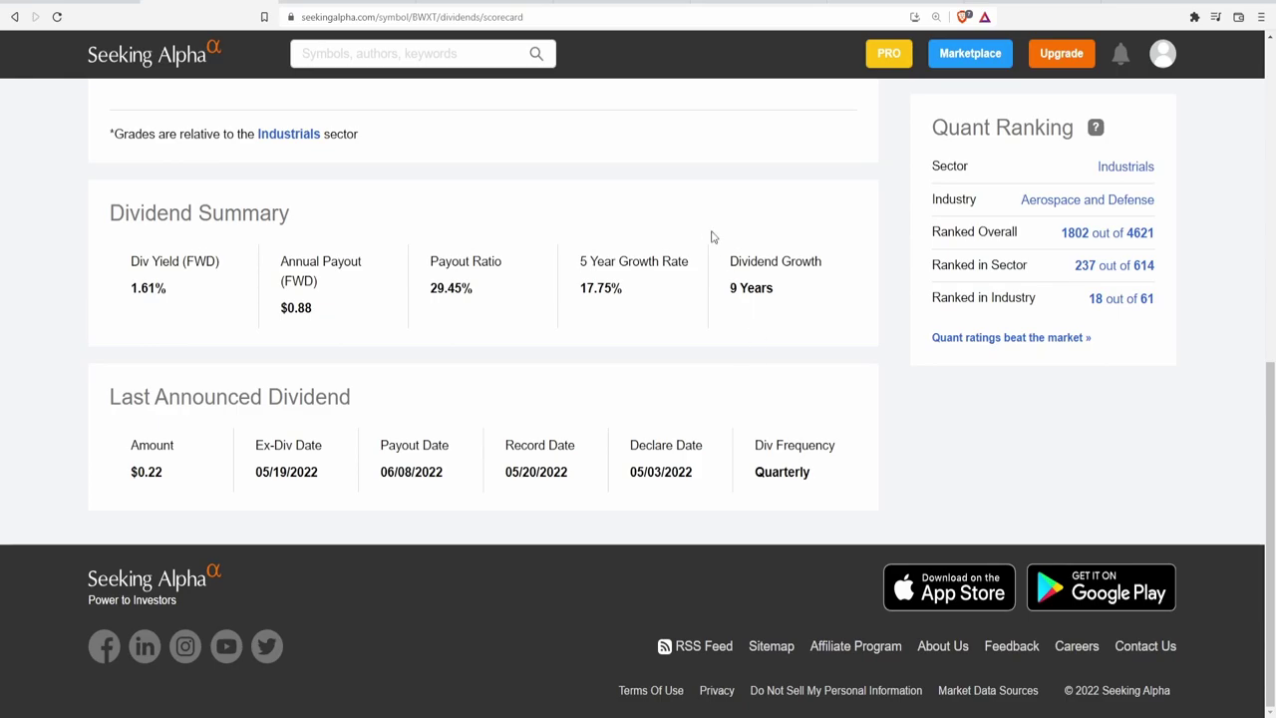
{"action": "mouse_move", "coordinate": [319, 276]}
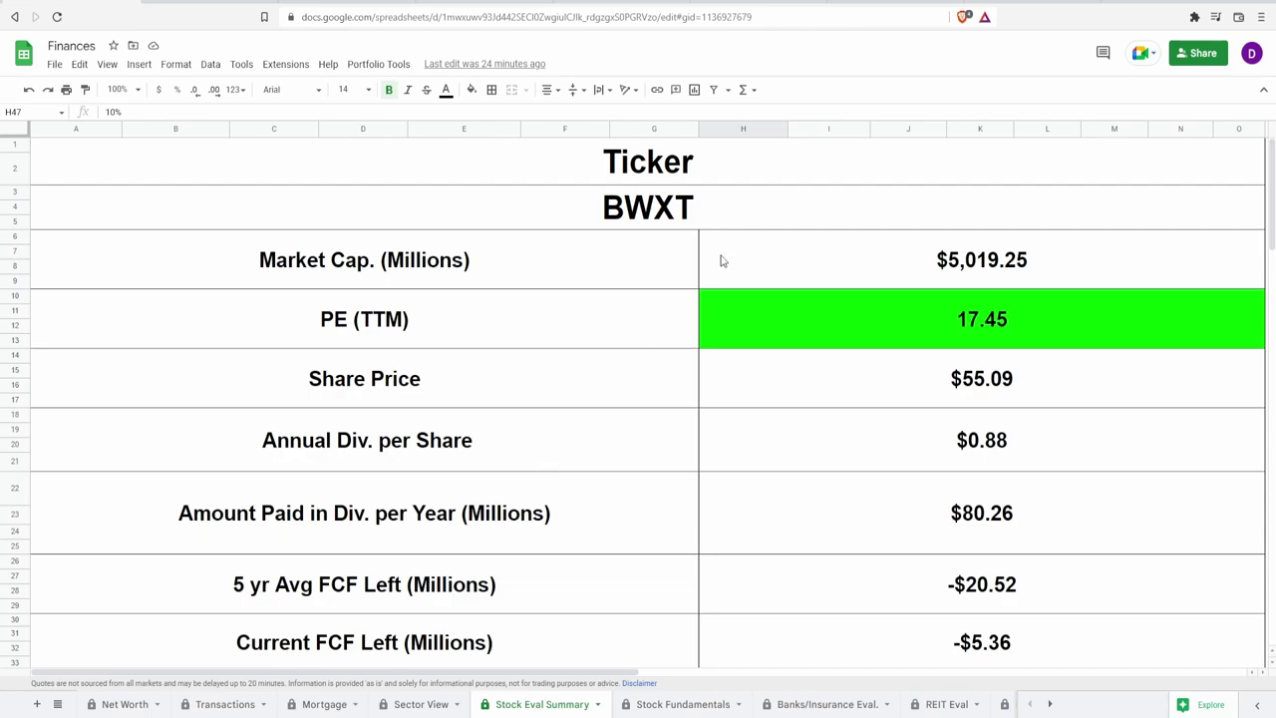
In the Finances spreadsheet, go through BWXT's Stock Eval Summary metrics from the ticker down to Current FCF Left
{"action": "left_click", "coordinate": [739, 221]}
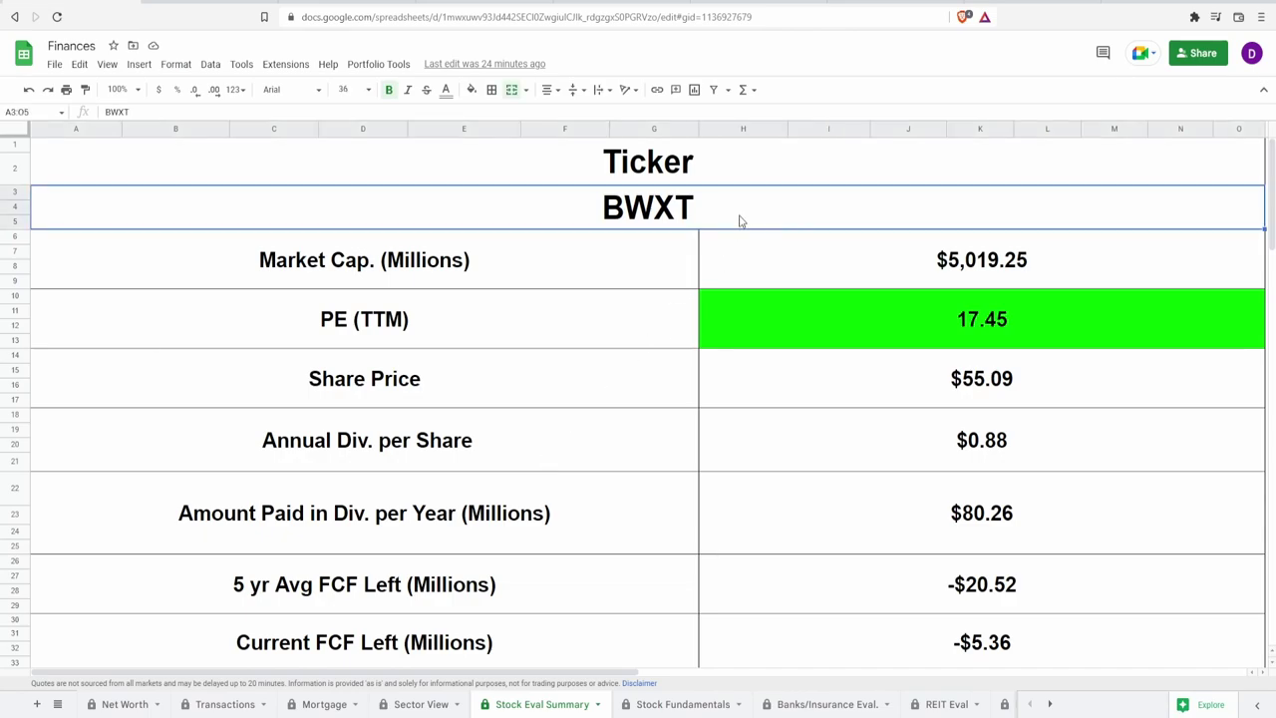
{"action": "key", "text": "Down"}
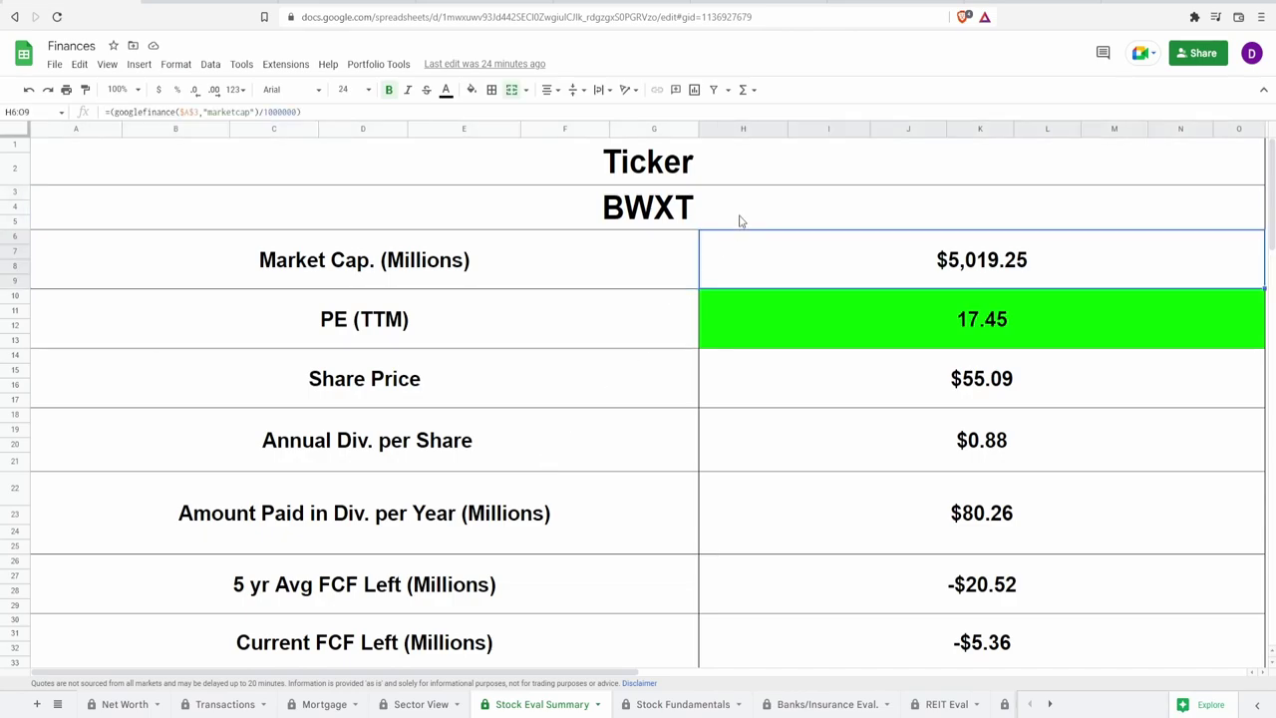
{"action": "key", "text": "Down"}
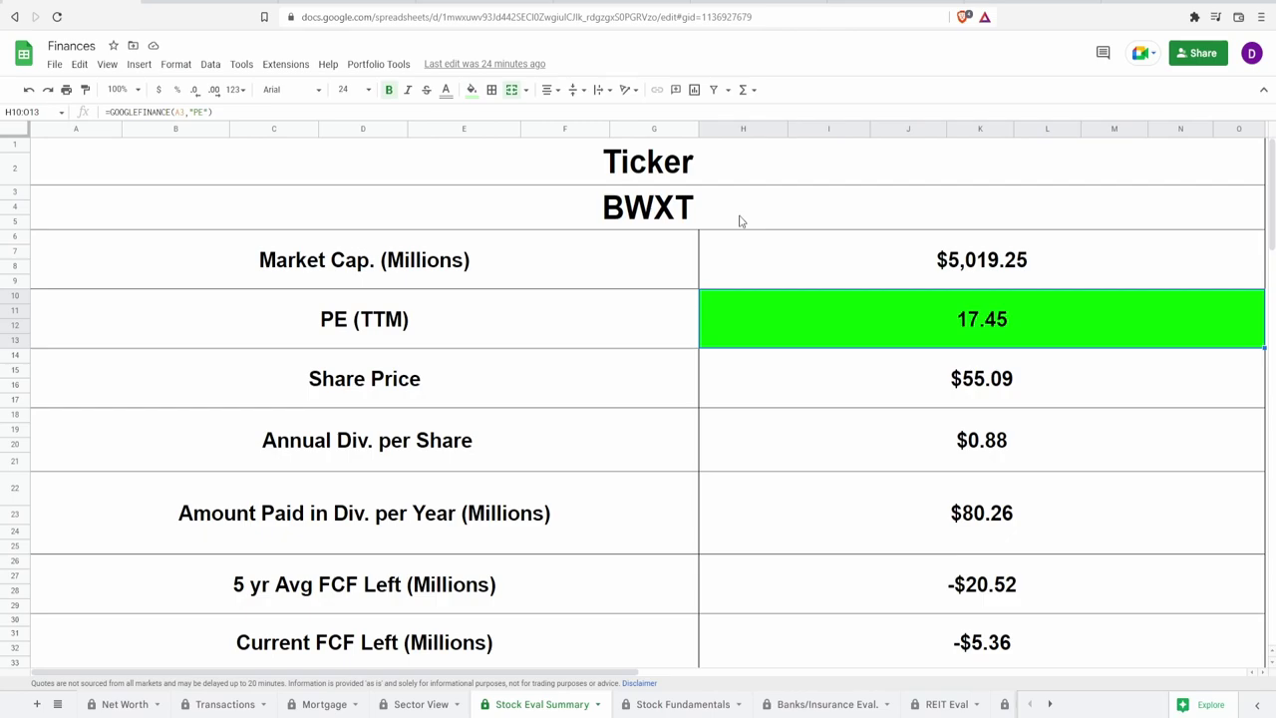
{"action": "key", "text": "Down"}
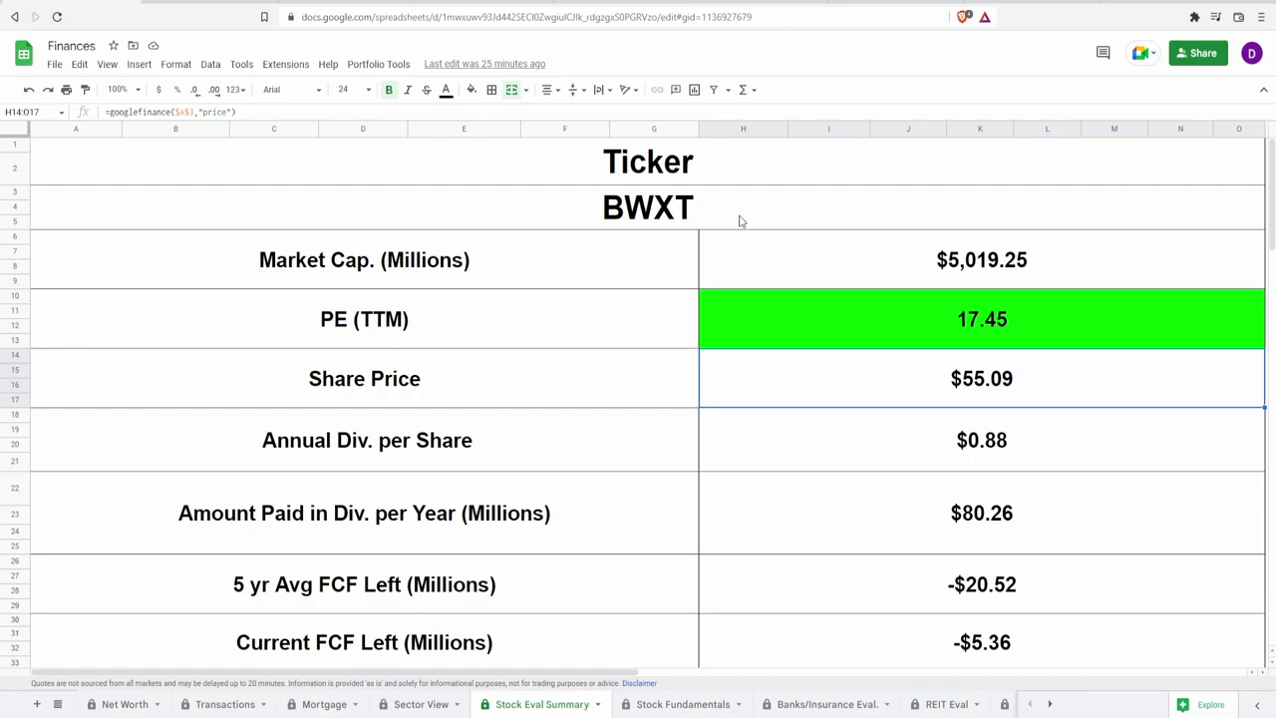
{"action": "key", "text": "Down"}
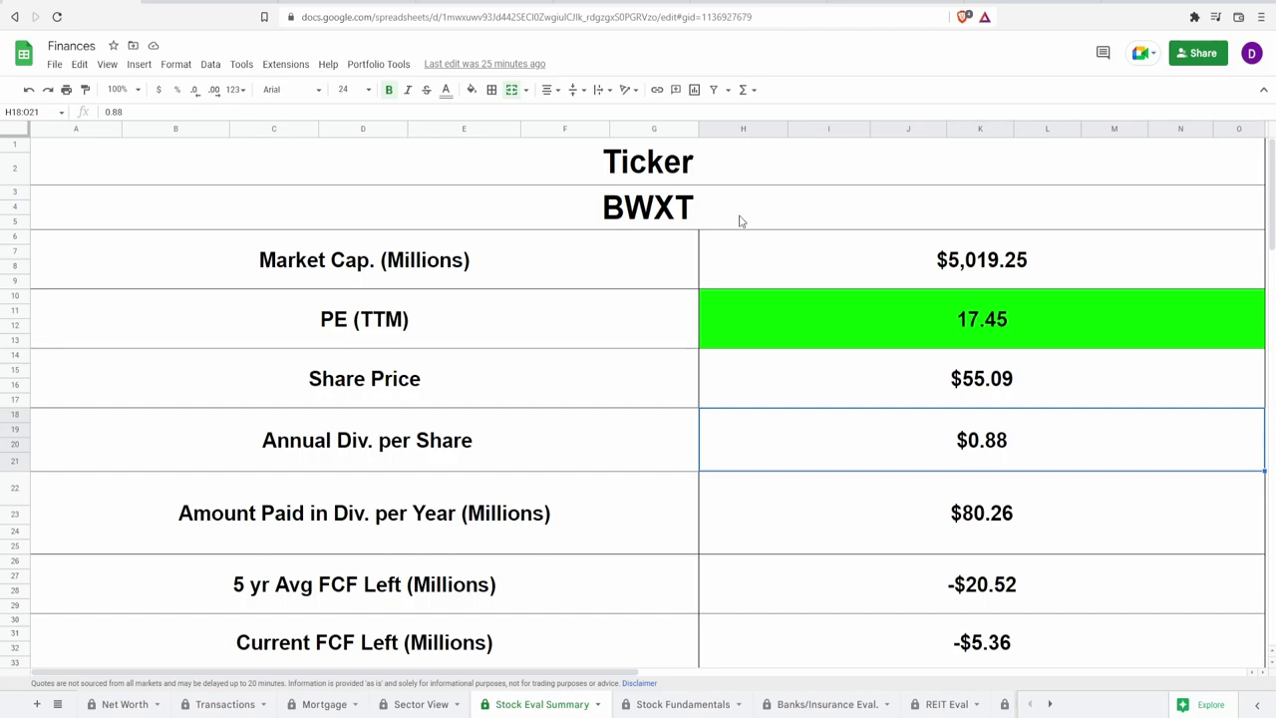
{"action": "key", "text": "Down"}
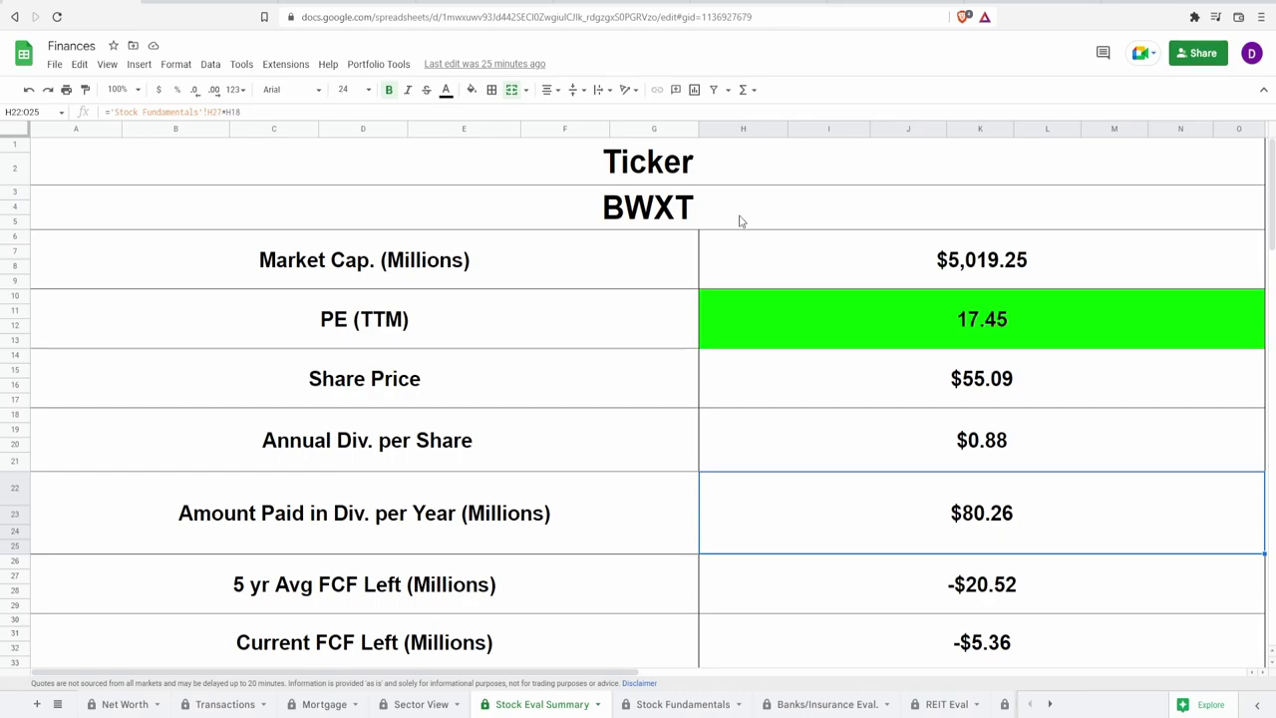
{"action": "key", "text": "Down"}
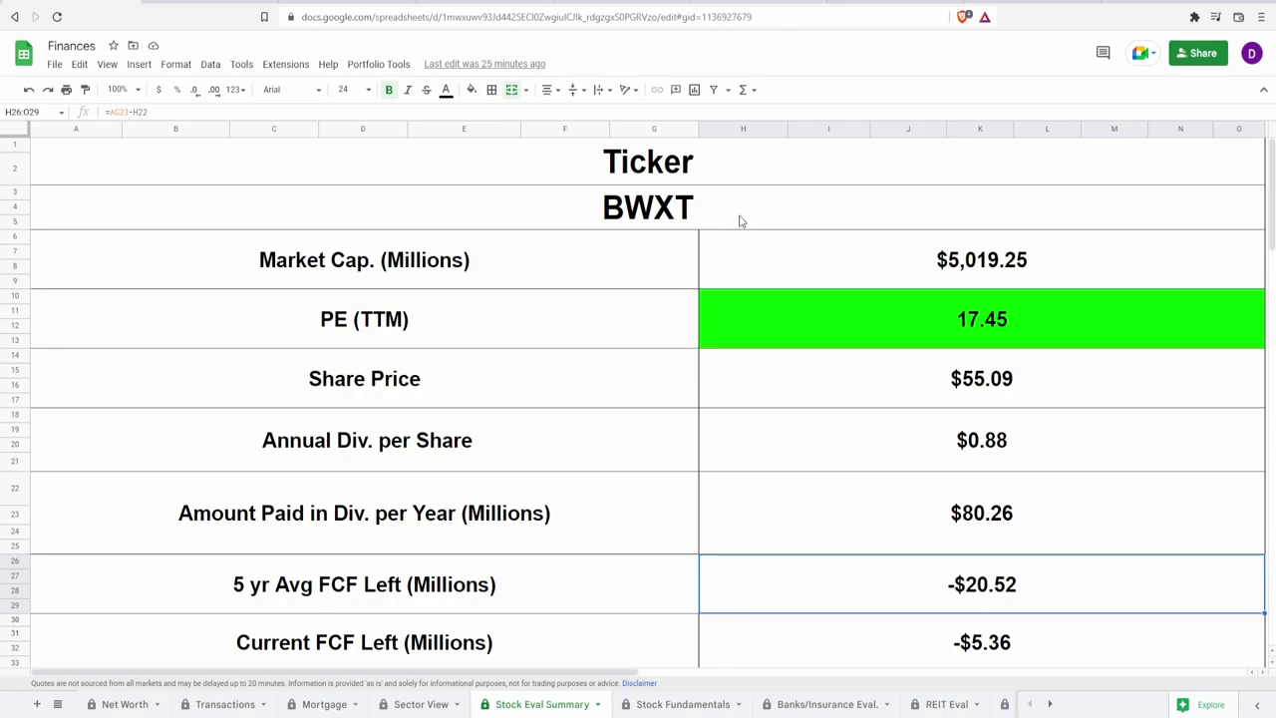
{"action": "key", "text": "Down"}
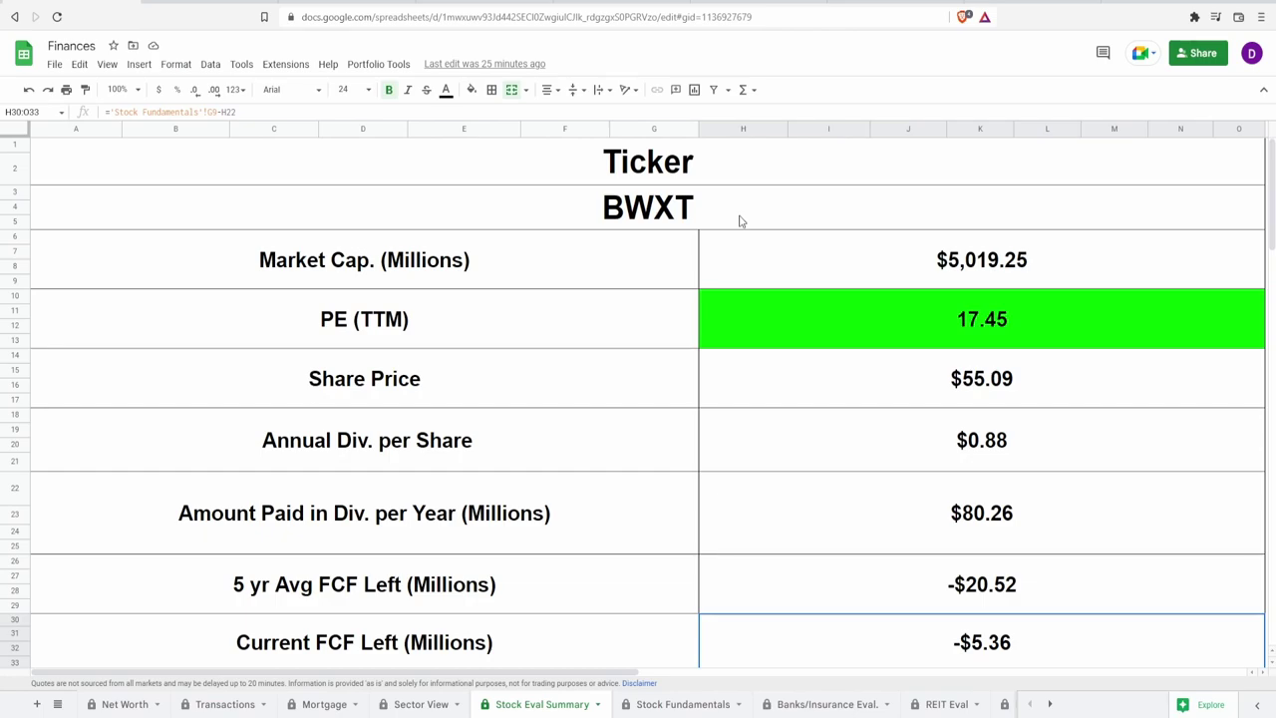
Check the Current Cashflow Payout Ratio and the 5 Yr AVG Cash Flow Payout Ratio
{"action": "key", "text": "Down"}
{"action": "key", "text": "Down"}
{"action": "key", "text": "Down"}
{"action": "key", "text": "Up"}
{"action": "key", "text": "Up"}
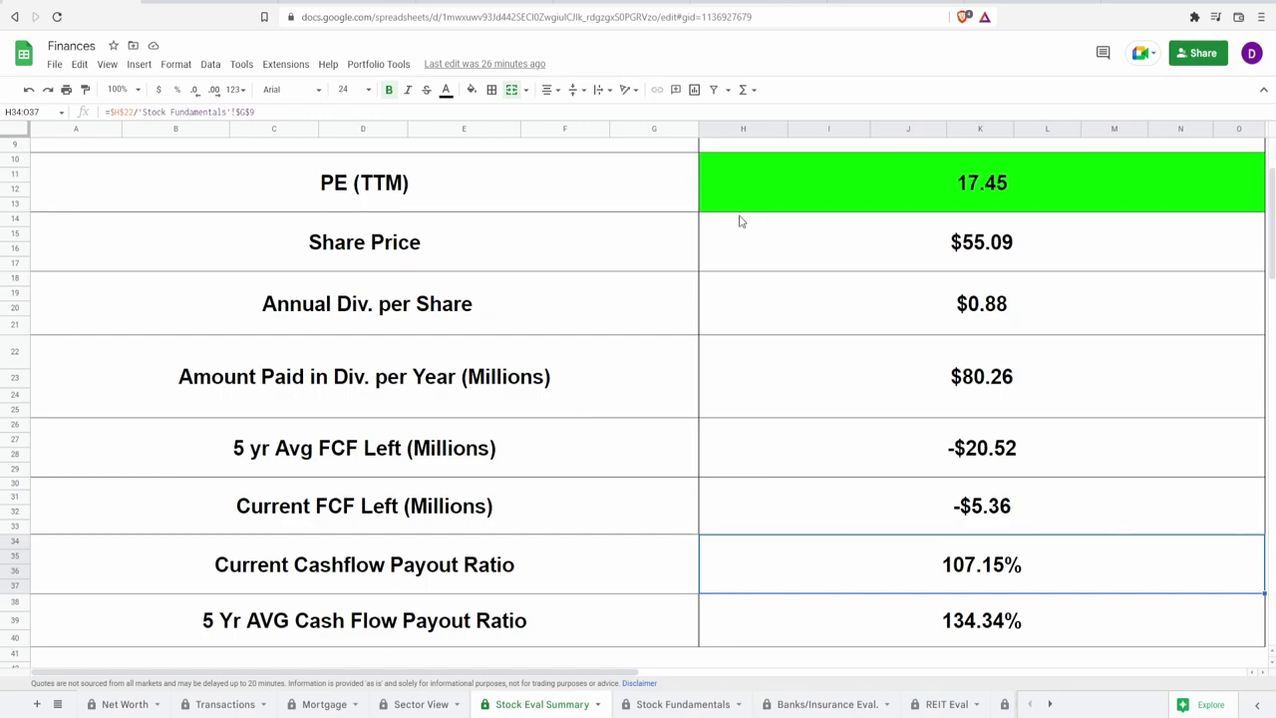
{"action": "key", "text": "Down"}
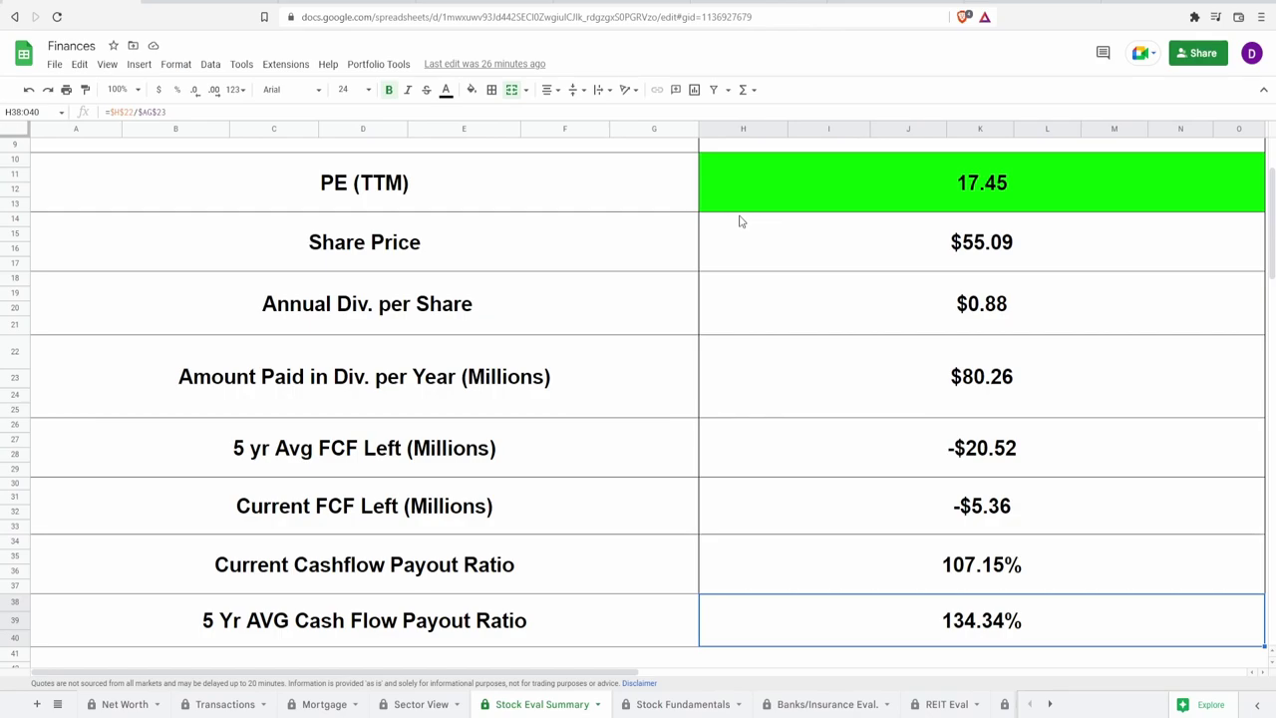
Examine the Net Income chart from five years ago to one year ago, along with its overall growth percentage
{"action": "scroll", "coordinate": [740, 222], "scroll_direction": "right", "scroll_amount": 10}
{"action": "scroll", "coordinate": [740, 221], "scroll_direction": "up", "scroll_amount": 2}
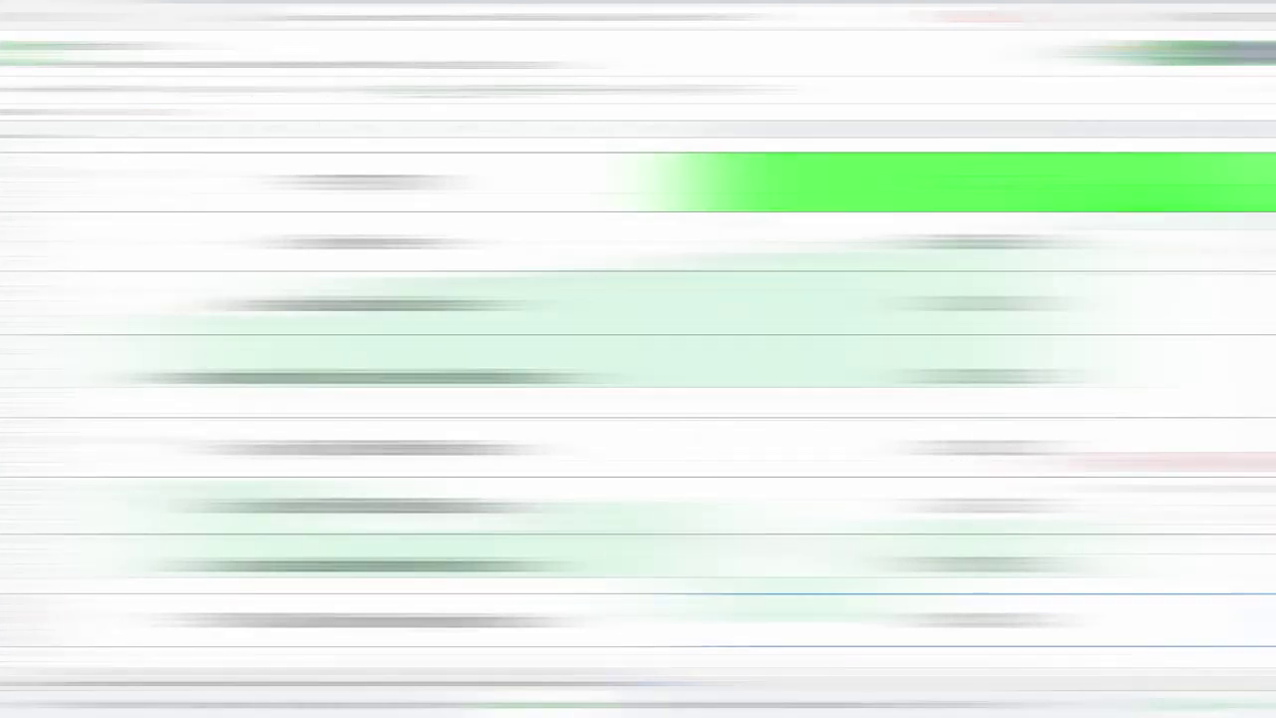
{"action": "left_click", "coordinate": [663, 207]}
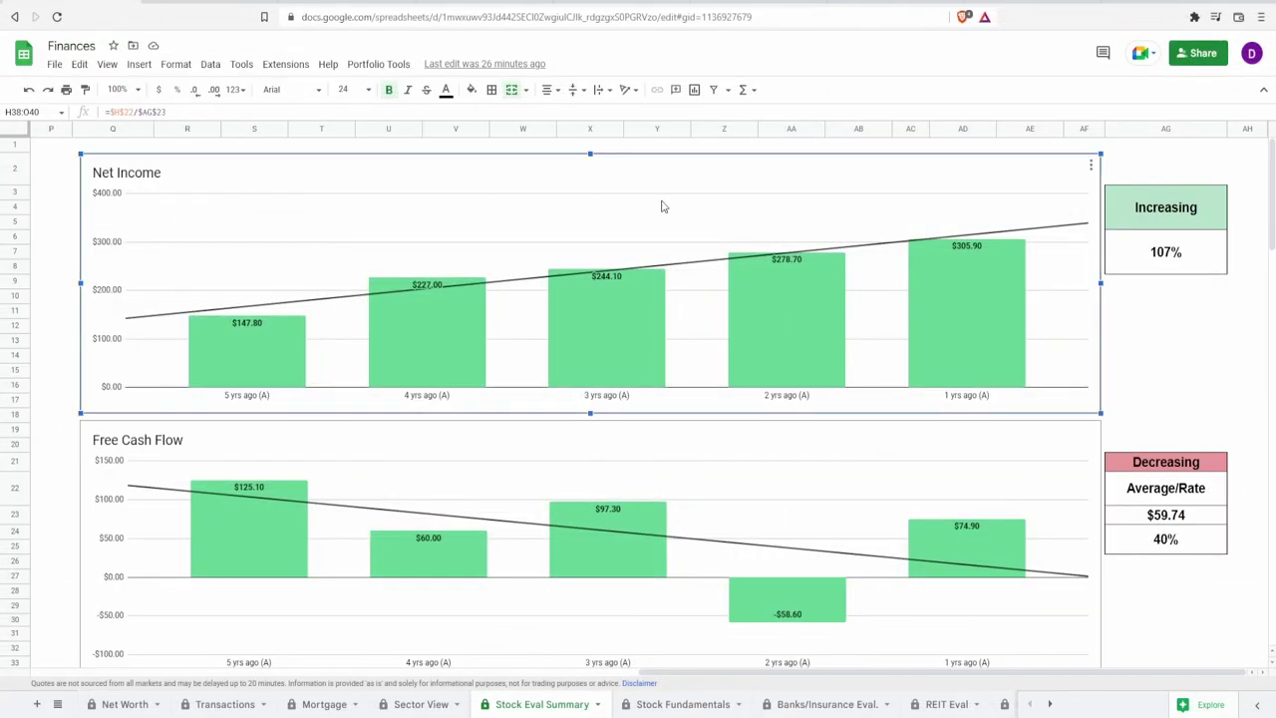
{"action": "mouse_move", "coordinate": [286, 334]}
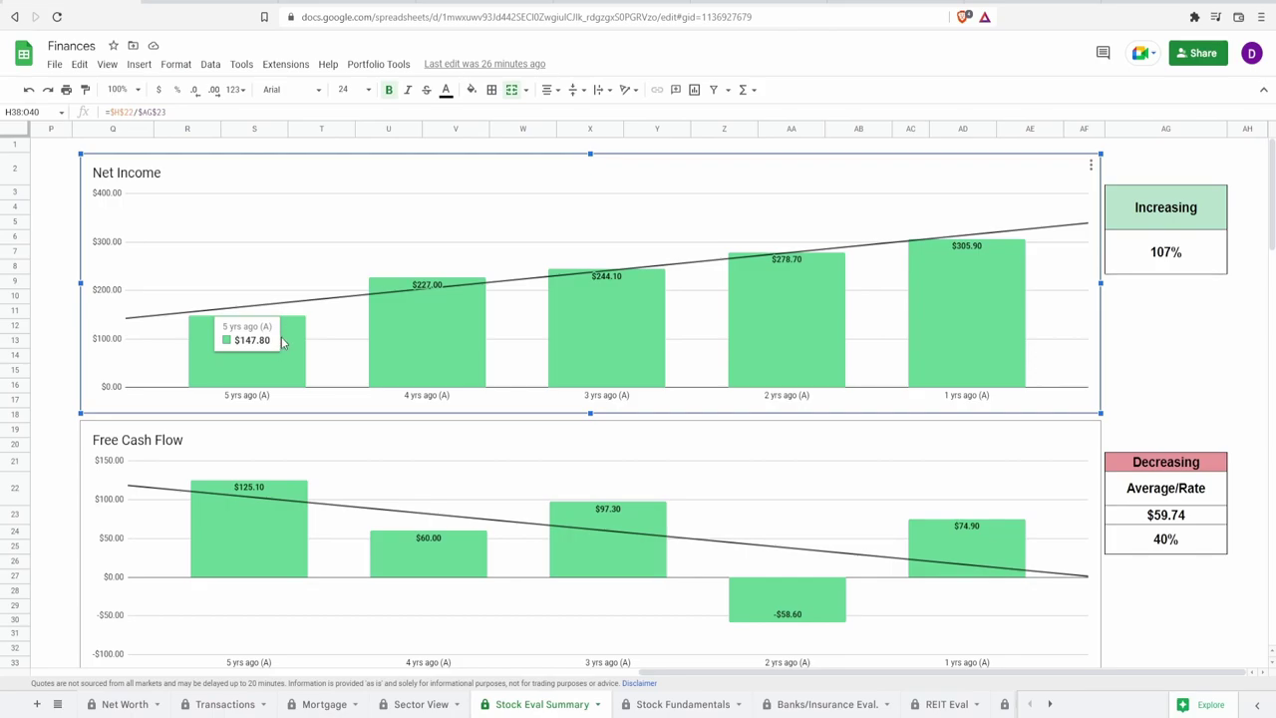
{"action": "mouse_move", "coordinate": [981, 332]}
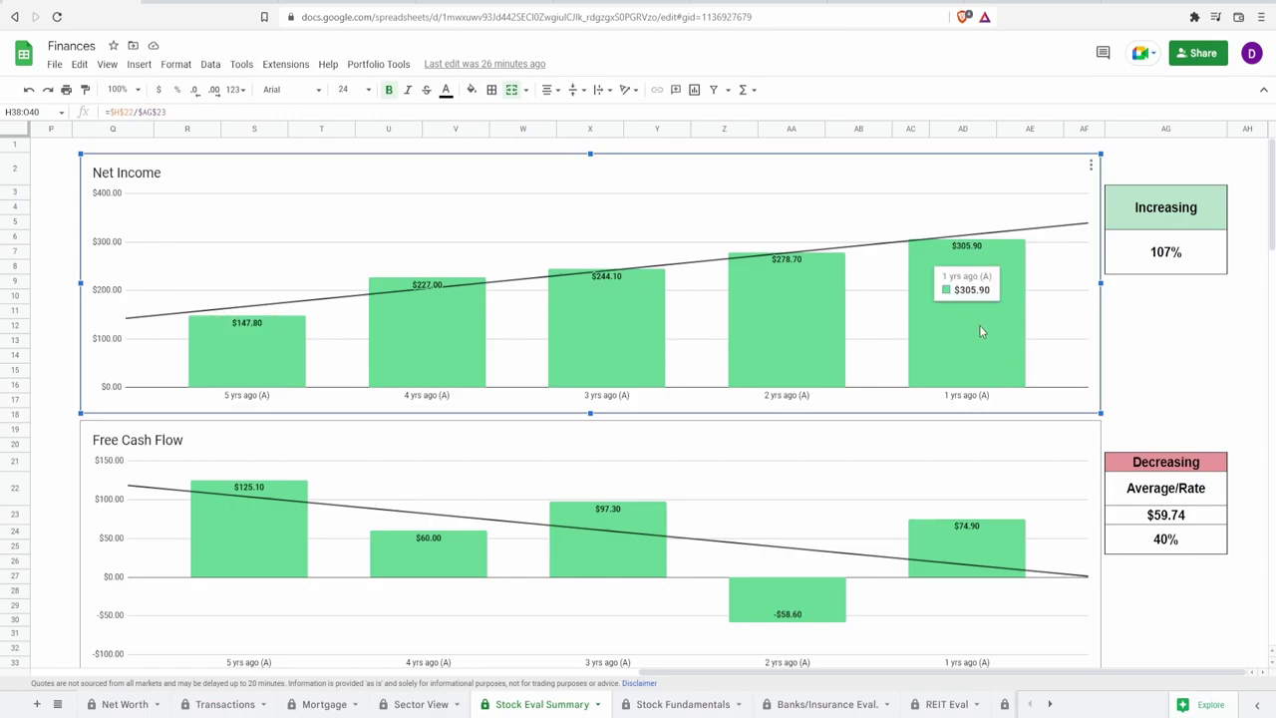
{"action": "left_click", "coordinate": [1162, 259]}
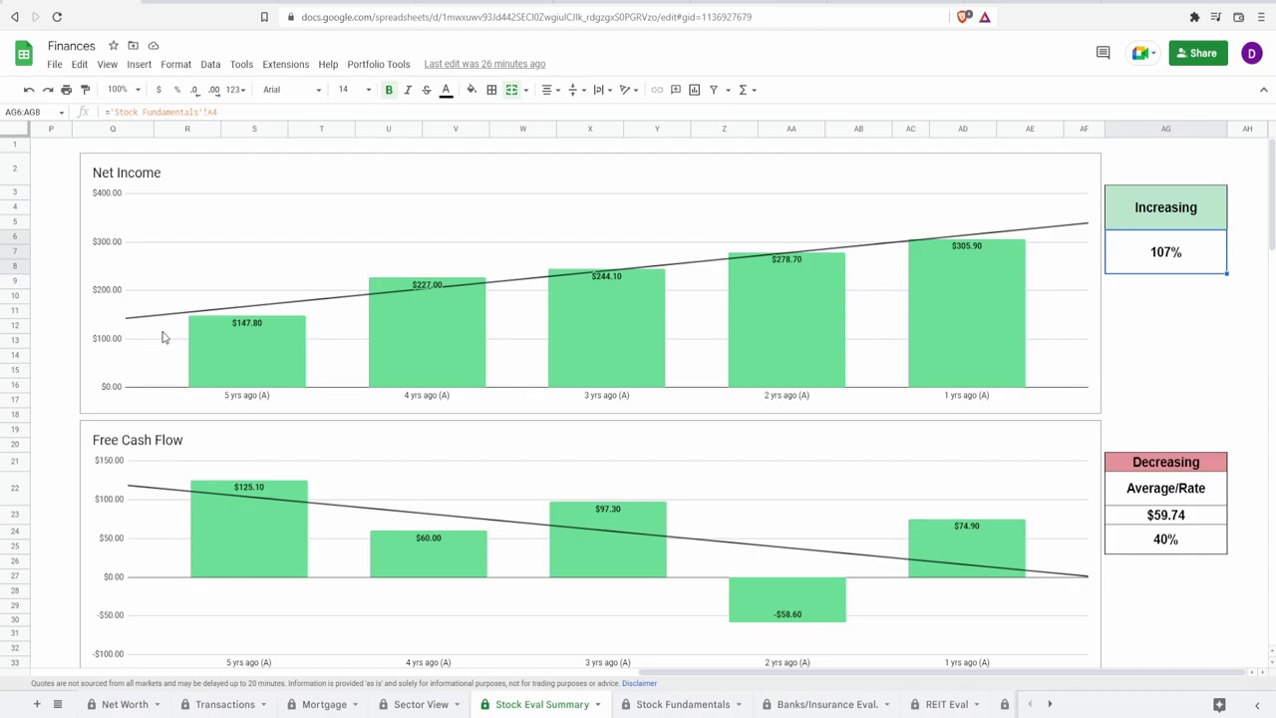
{"action": "left_click", "coordinate": [191, 345]}
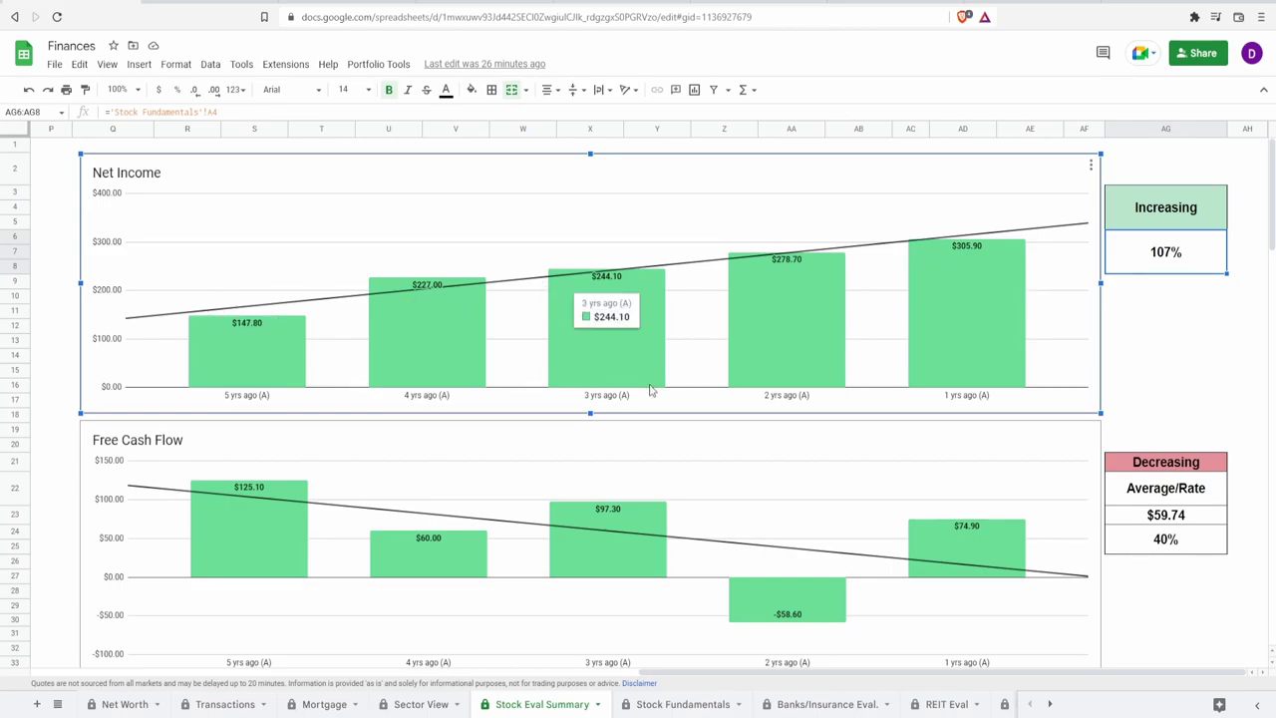
Examine the Free Cash Flow chart together with its rate of change and five-year average
{"action": "scroll", "coordinate": [953, 284], "scroll_direction": "down", "scroll_amount": 2}
{"action": "left_click", "coordinate": [947, 286]}
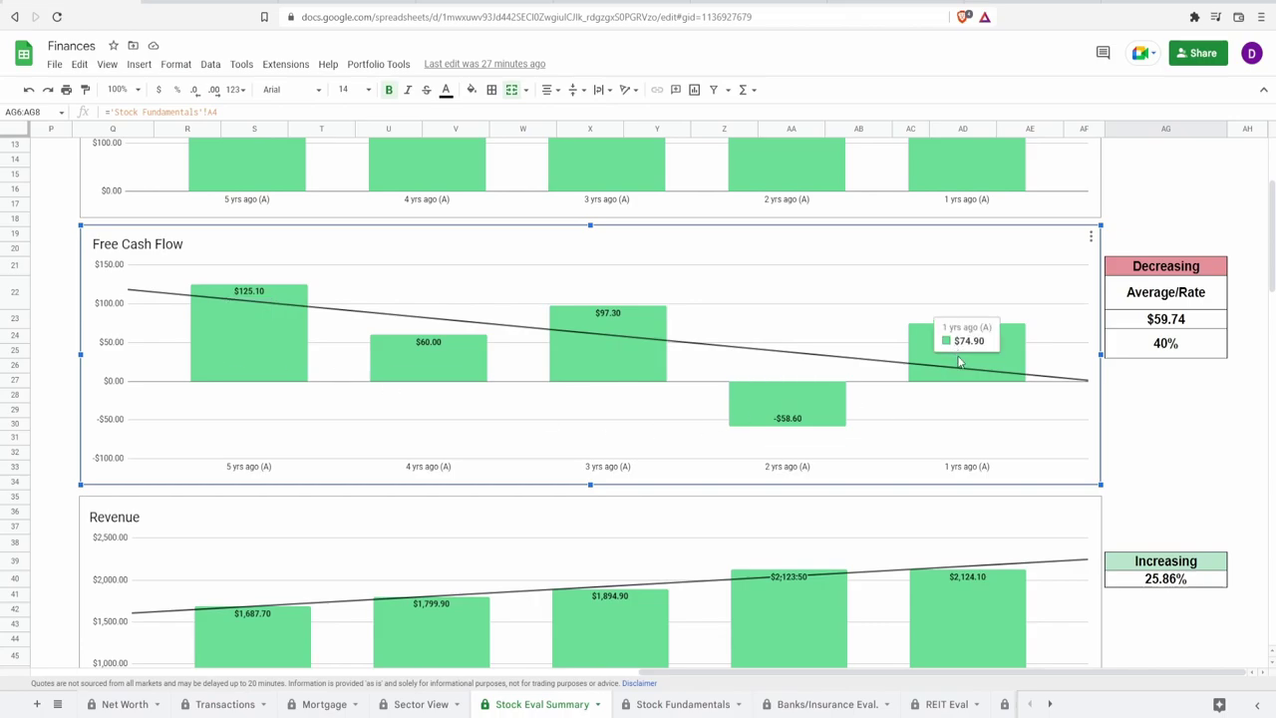
{"action": "left_click", "coordinate": [1139, 351]}
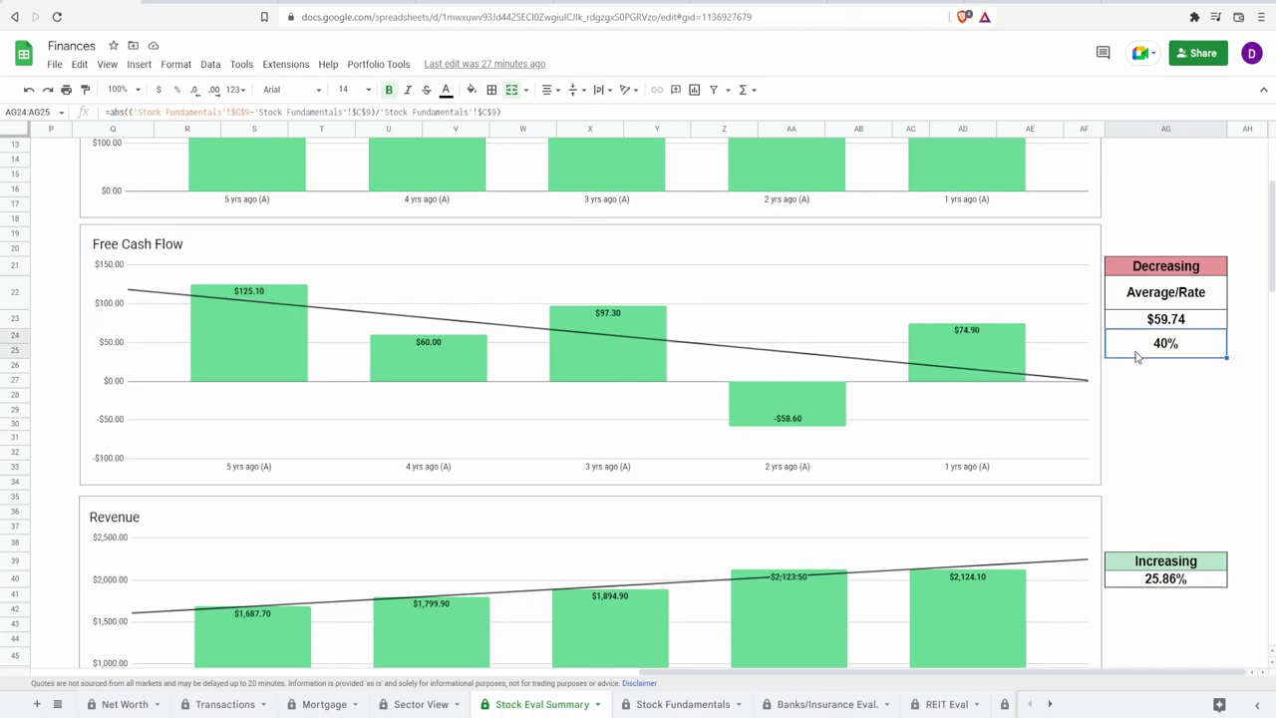
{"action": "left_click", "coordinate": [1159, 326]}
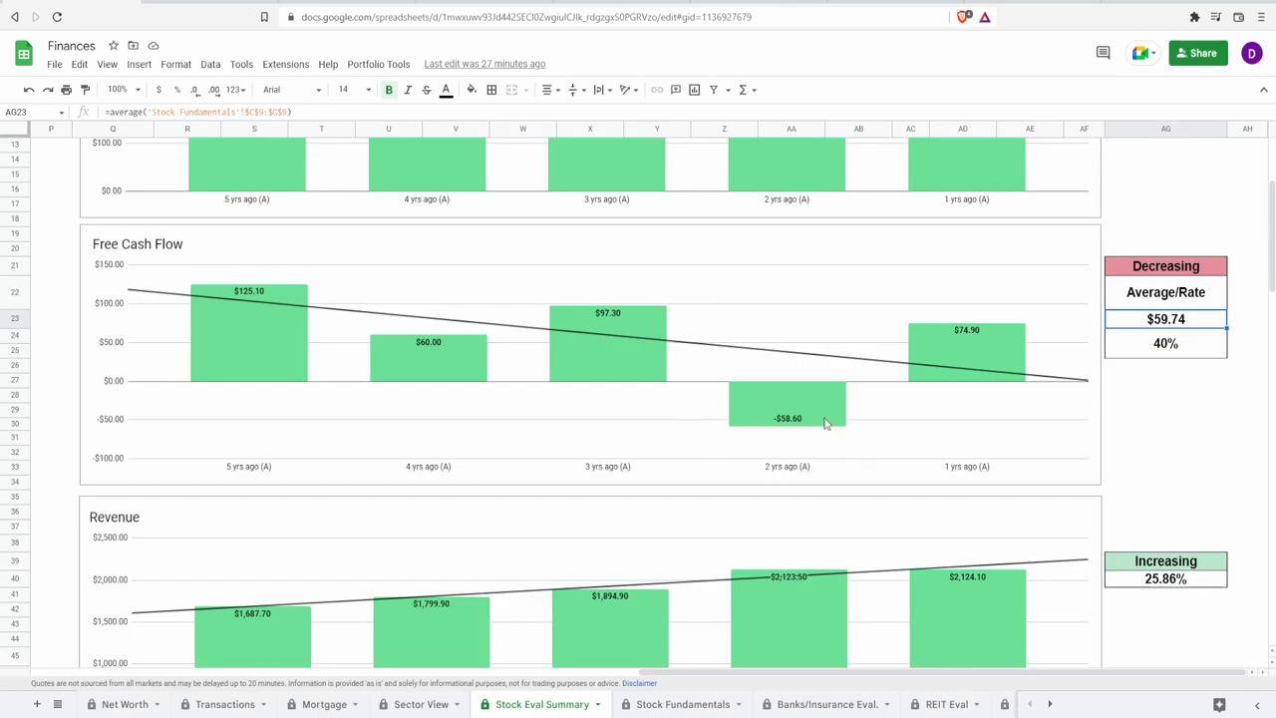
{"action": "left_click", "coordinate": [739, 423]}
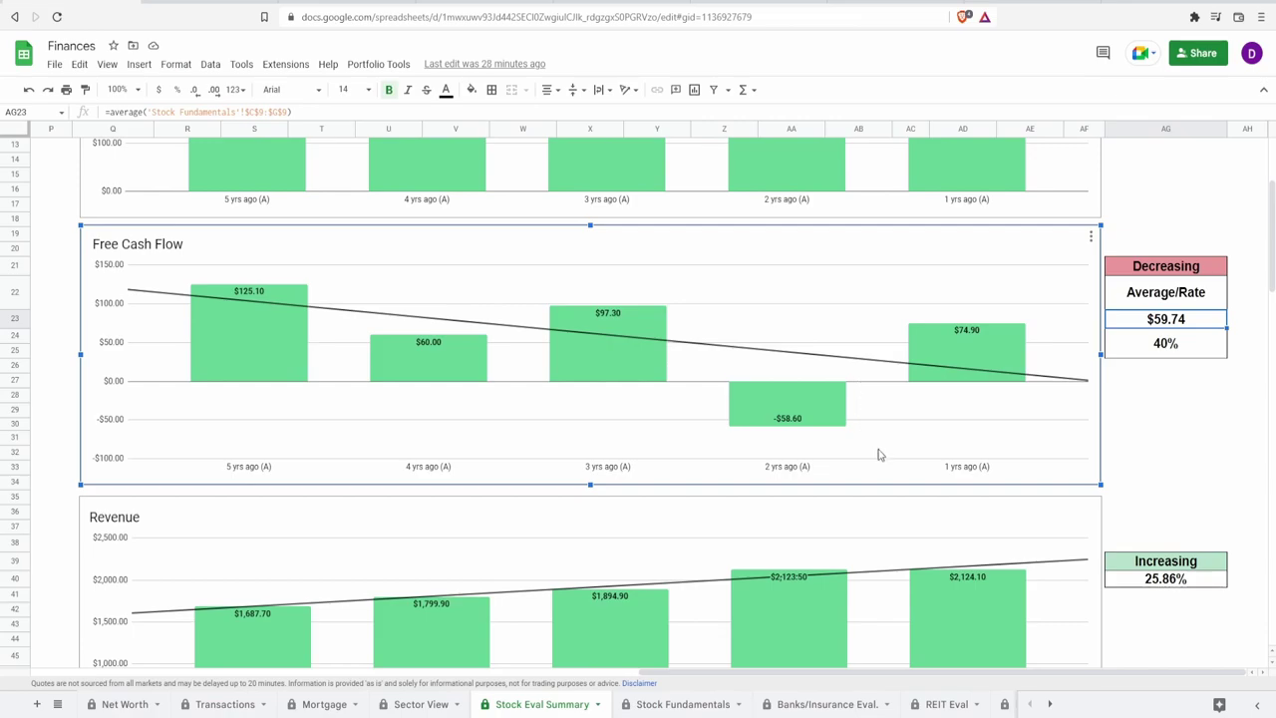
Compare the Net Income and Revenue charts with Free Cash Flow, focusing on the result from two years ago
{"action": "scroll", "coordinate": [879, 465], "scroll_direction": "up", "scroll_amount": 2}
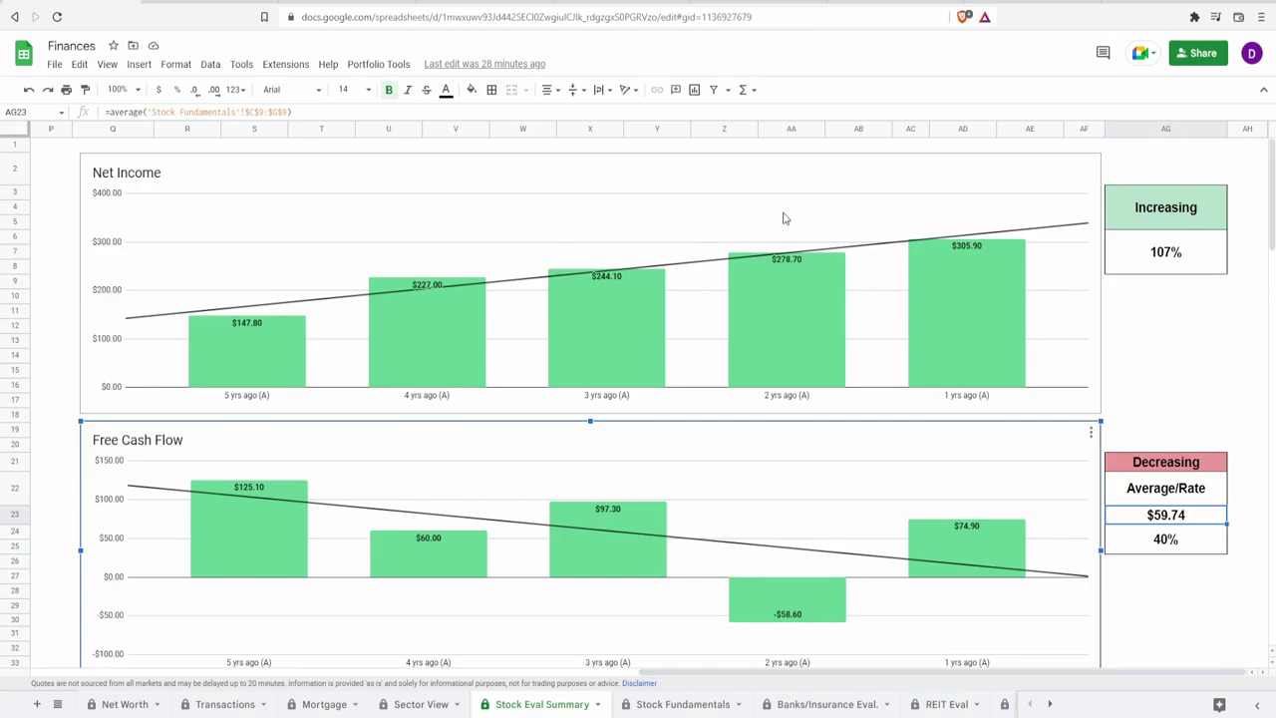
{"action": "left_click", "coordinate": [745, 239]}
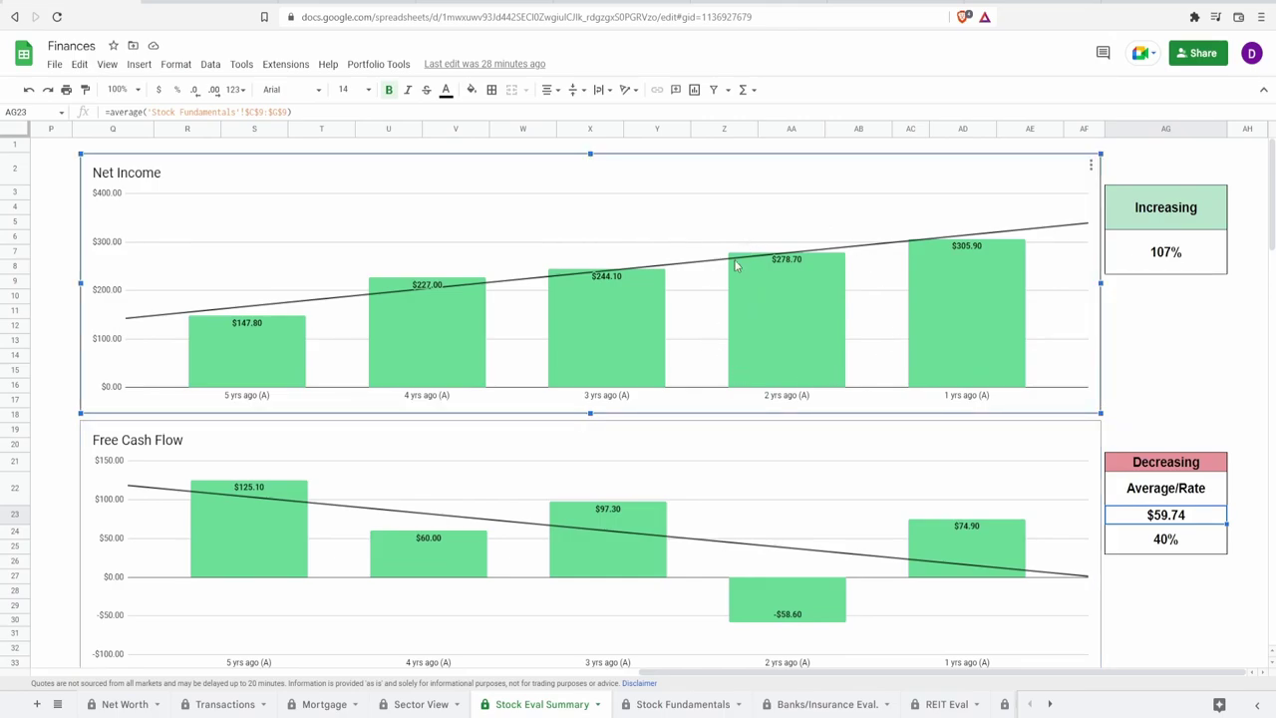
{"action": "scroll", "coordinate": [748, 279], "scroll_direction": "down", "scroll_amount": 5}
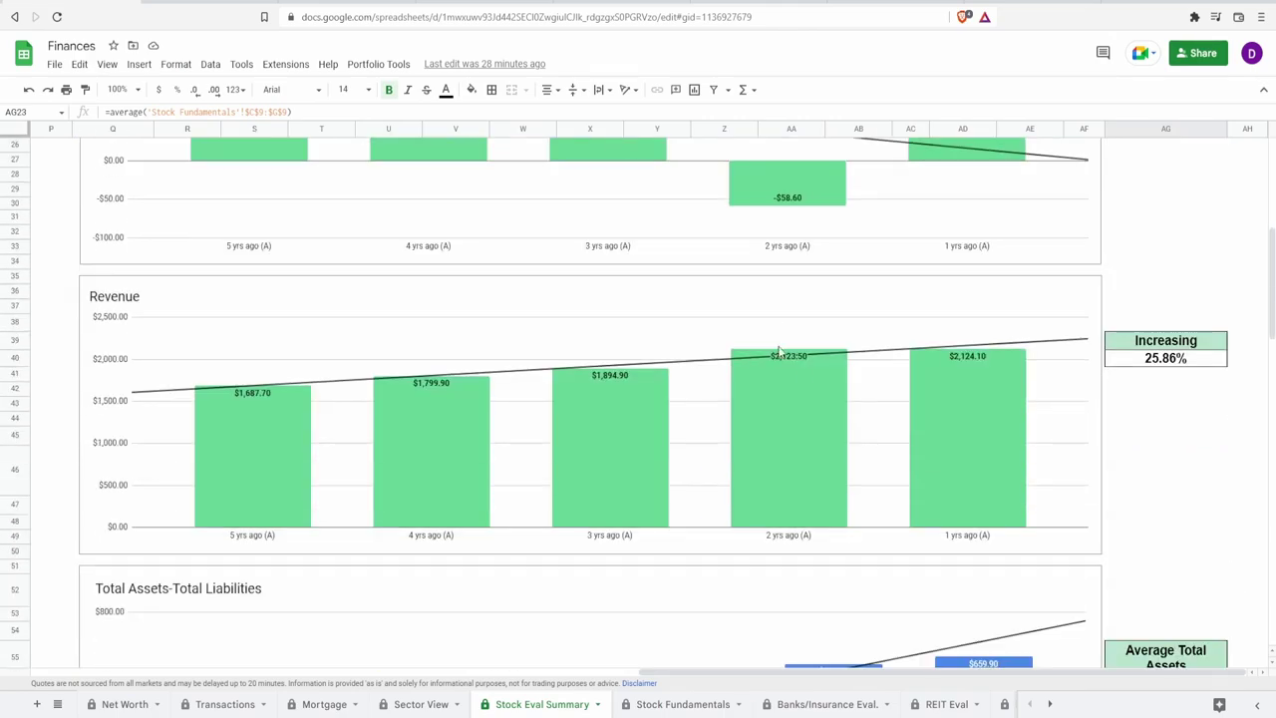
{"action": "left_click", "coordinate": [835, 407]}
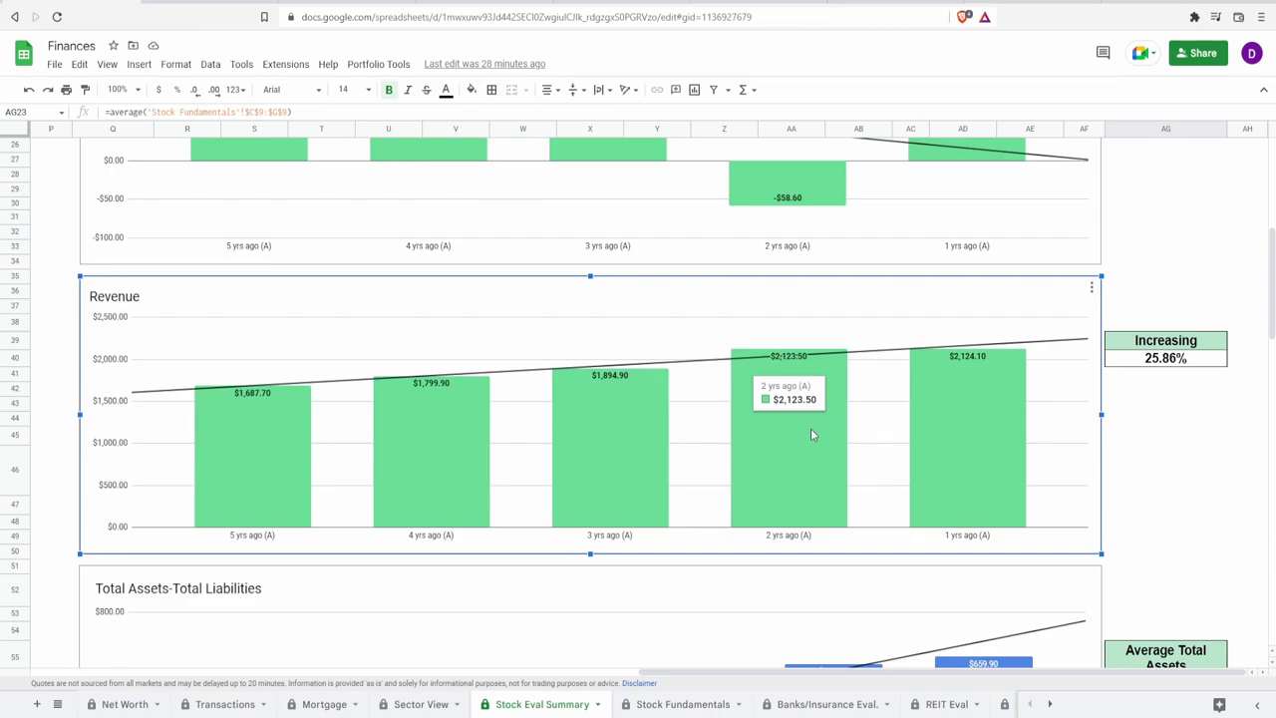
{"action": "scroll", "coordinate": [826, 467], "scroll_direction": "up", "scroll_amount": 4}
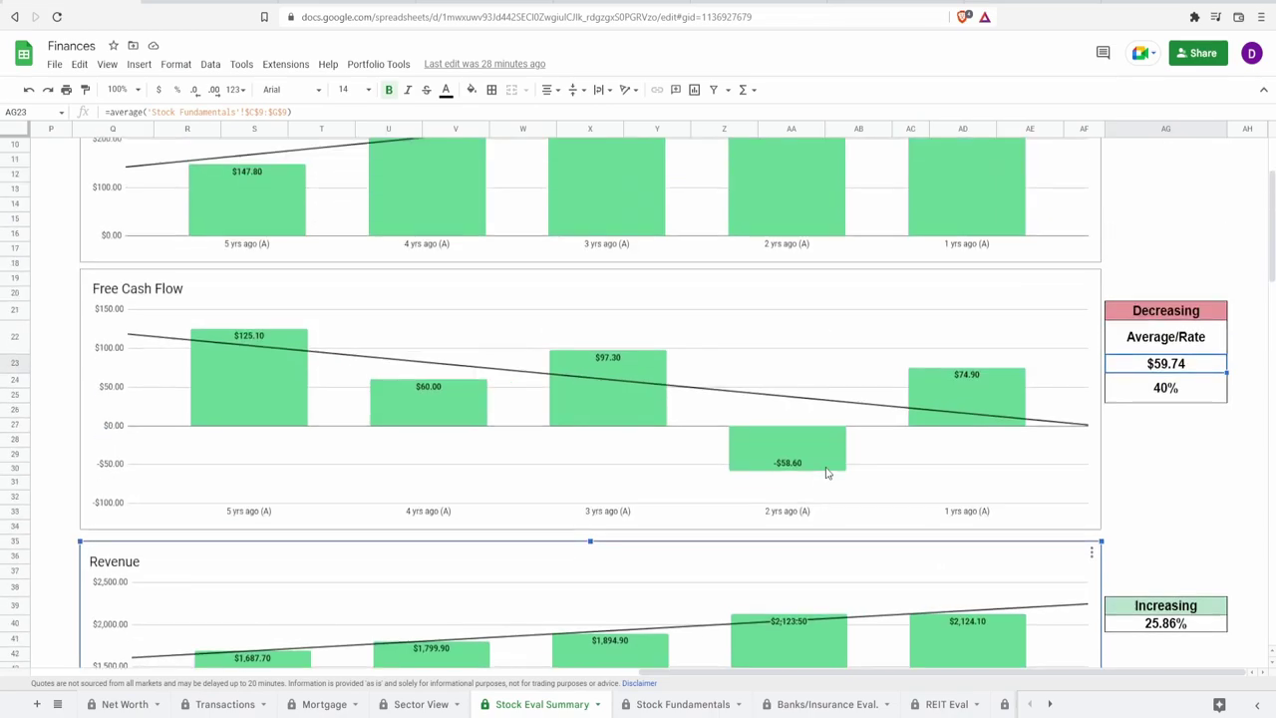
{"action": "left_click", "coordinate": [846, 411]}
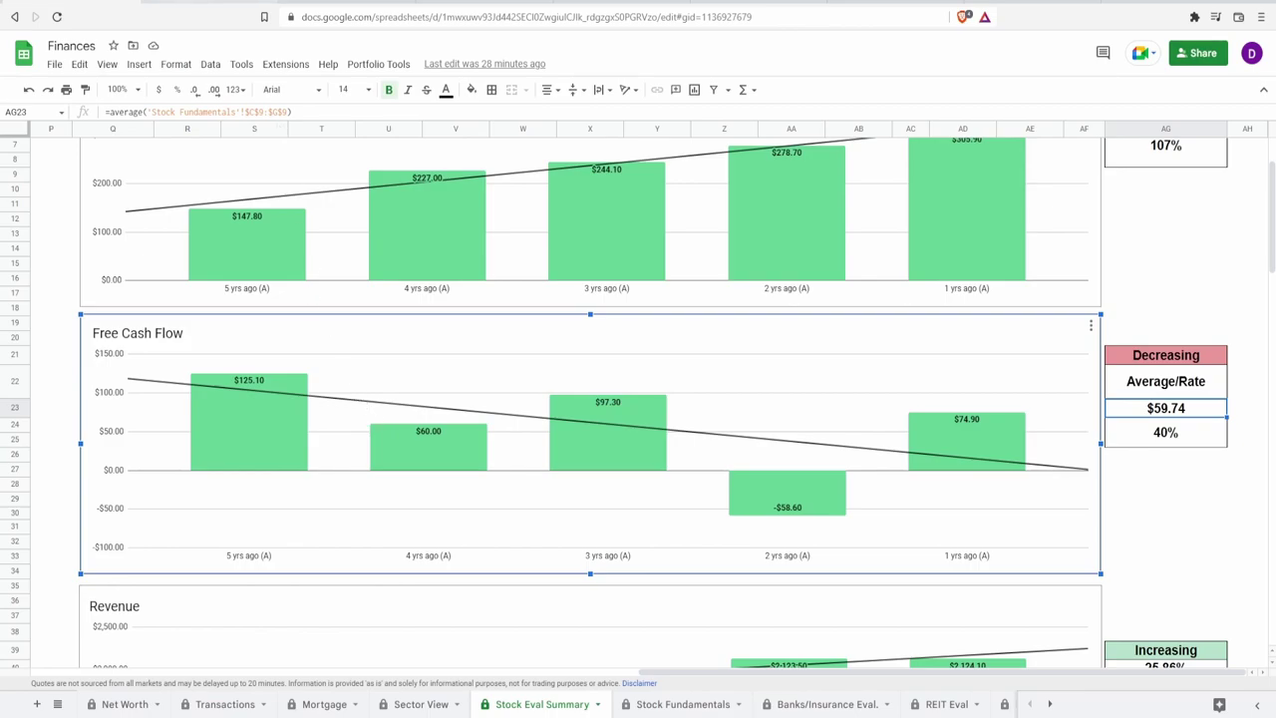
Switch to BWXT's cash flow statement on Seeking Alpha and inspect the yearly Cash from Operations figures
{"action": "key", "text": "ctrl+Tab"}
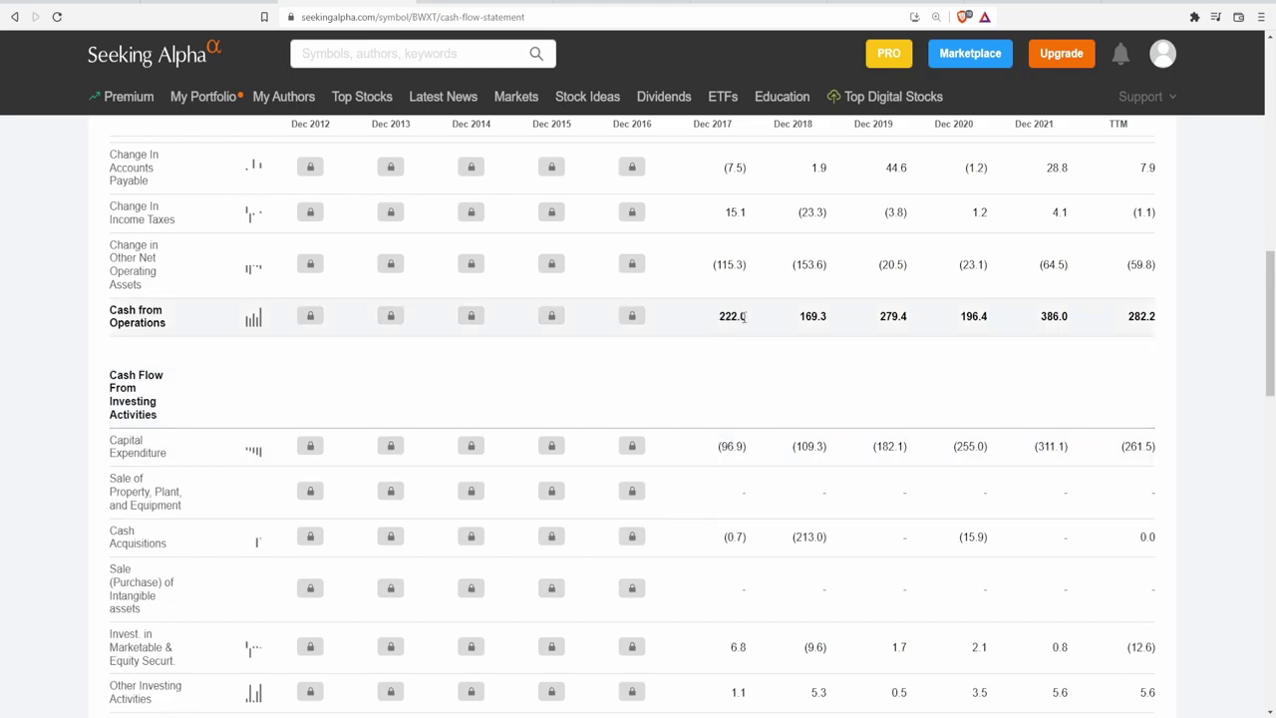
{"action": "double_click", "coordinate": [799, 319]}
{"action": "left_click_drag", "start_coordinate": [880, 317], "coordinate": [915, 329]}
{"action": "left_click", "coordinate": [919, 336]}
Inspect the Capital Expenditure figures from Dec 2017 through TTM in the cash flow statement
{"action": "left_click_drag", "start_coordinate": [698, 448], "coordinate": [1035, 454]}
{"action": "left_click", "coordinate": [1029, 449]}
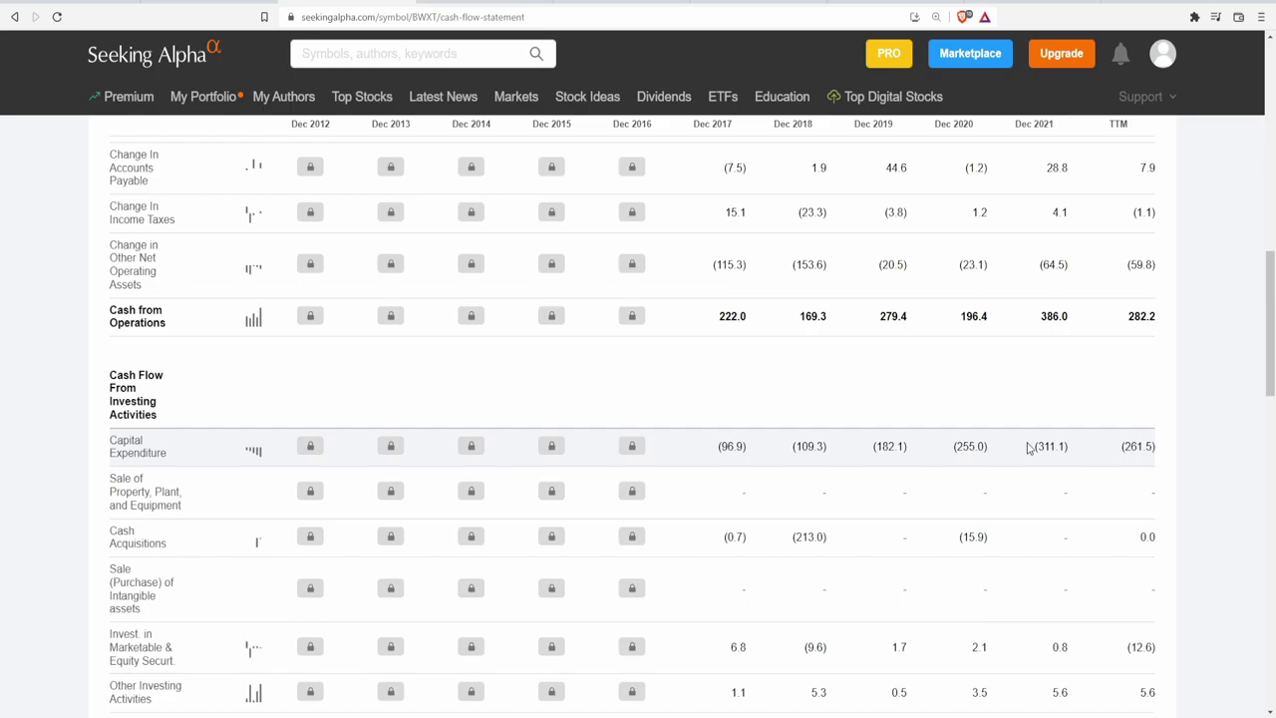
{"action": "left_click_drag", "start_coordinate": [721, 446], "coordinate": [1157, 447]}
{"action": "left_click", "coordinate": [1103, 538]}
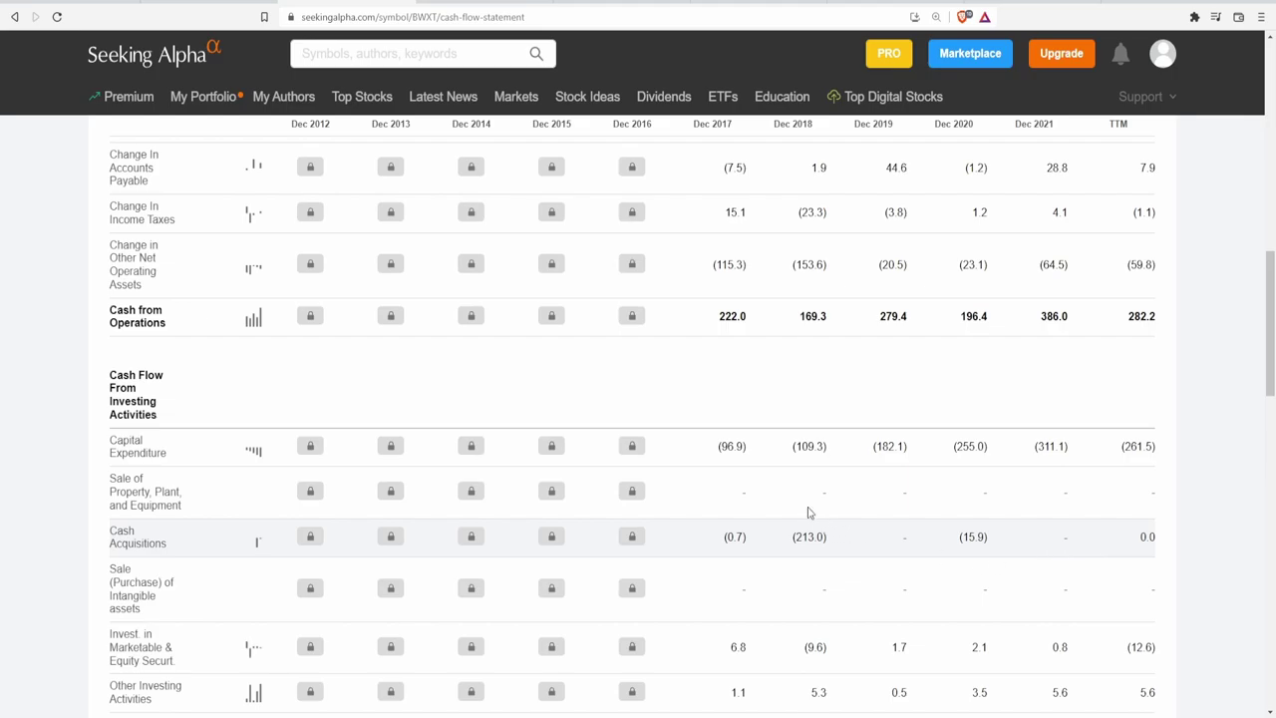
Switch back to the Finances spreadsheet and compare the Net Income, Free Cash Flow and Revenue charts
{"action": "left_click", "coordinate": [149, 3]}
{"action": "scroll", "coordinate": [604, 342], "scroll_direction": "up", "scroll_amount": 2}
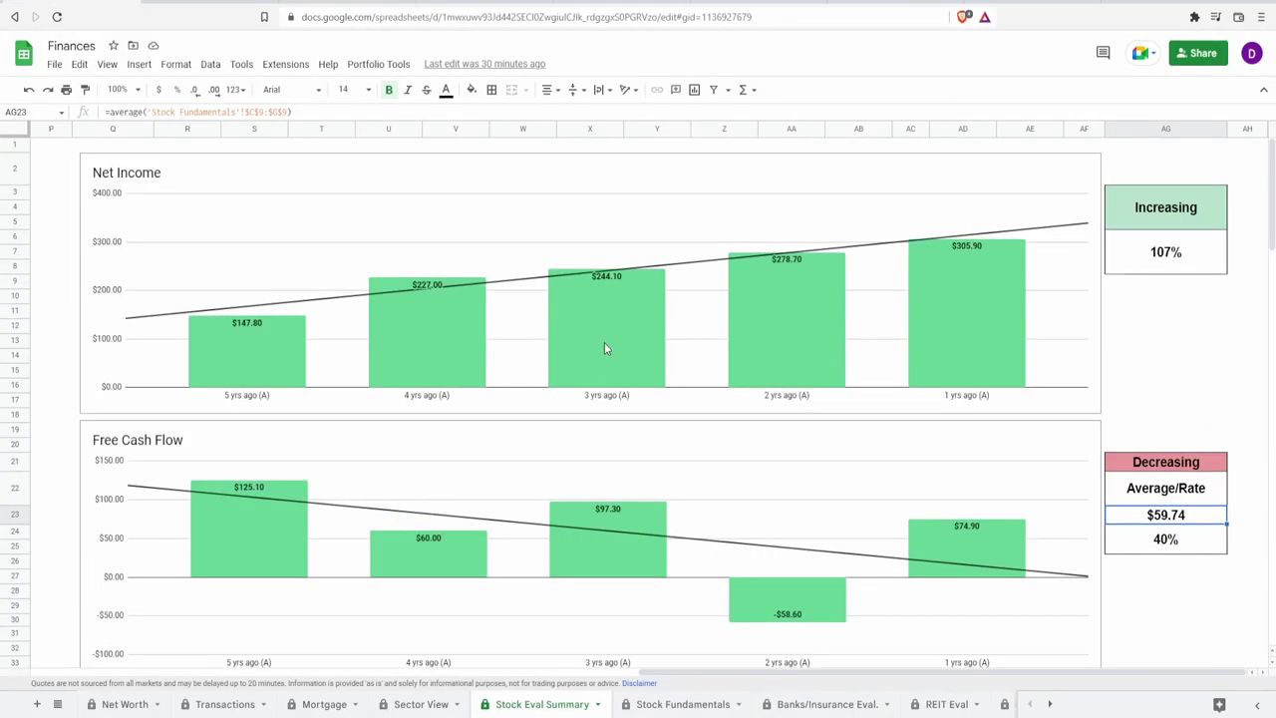
{"action": "left_click", "coordinate": [608, 334]}
{"action": "scroll", "coordinate": [619, 255], "scroll_direction": "down", "scroll_amount": 2}
{"action": "scroll", "coordinate": [619, 254], "scroll_direction": "down", "scroll_amount": 1}
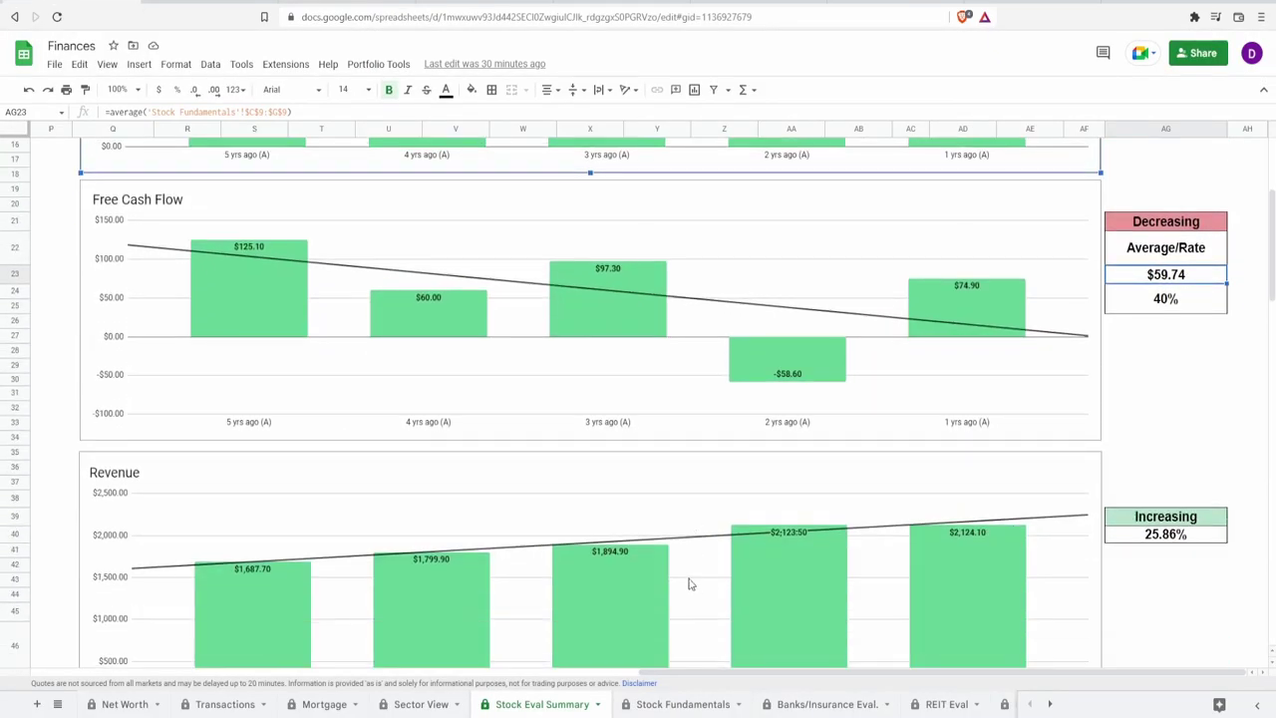
{"action": "left_click", "coordinate": [687, 564]}
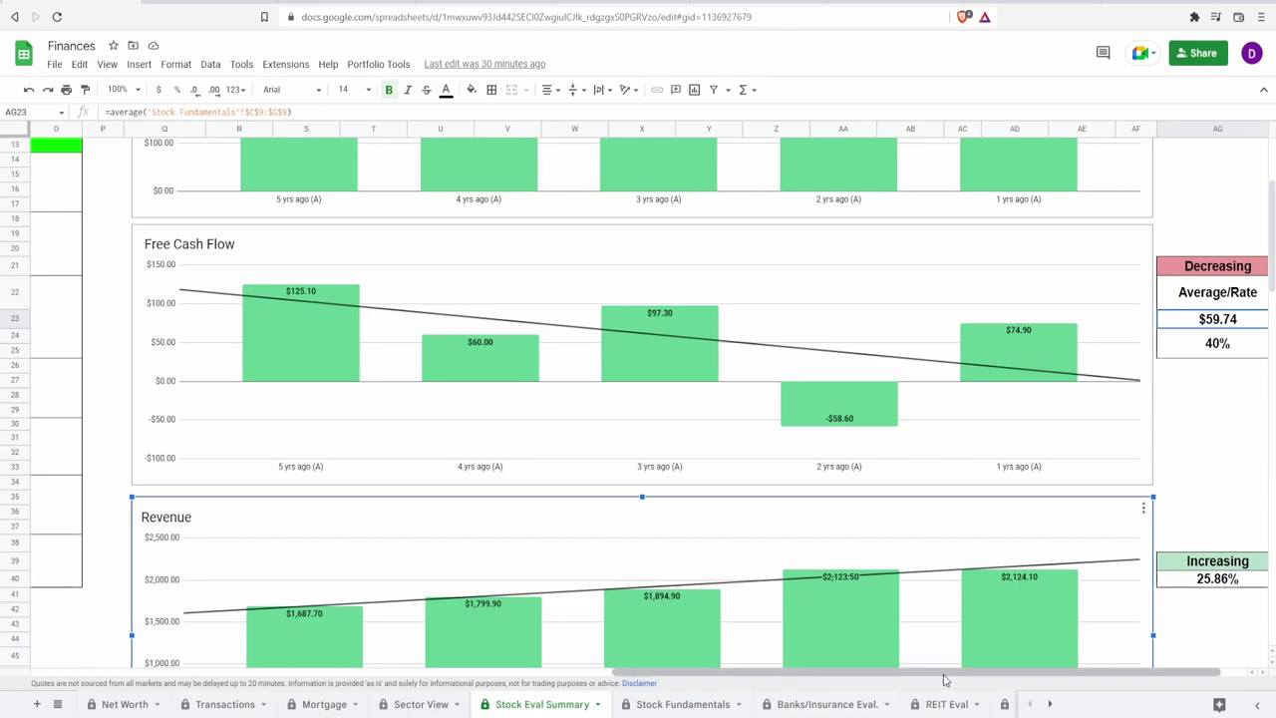
{"action": "scroll", "coordinate": [977, 662], "scroll_direction": "up", "scroll_amount": 1}
{"action": "scroll", "coordinate": [997, 663], "scroll_direction": "right", "scroll_amount": 1}
{"action": "left_click", "coordinate": [872, 376]}
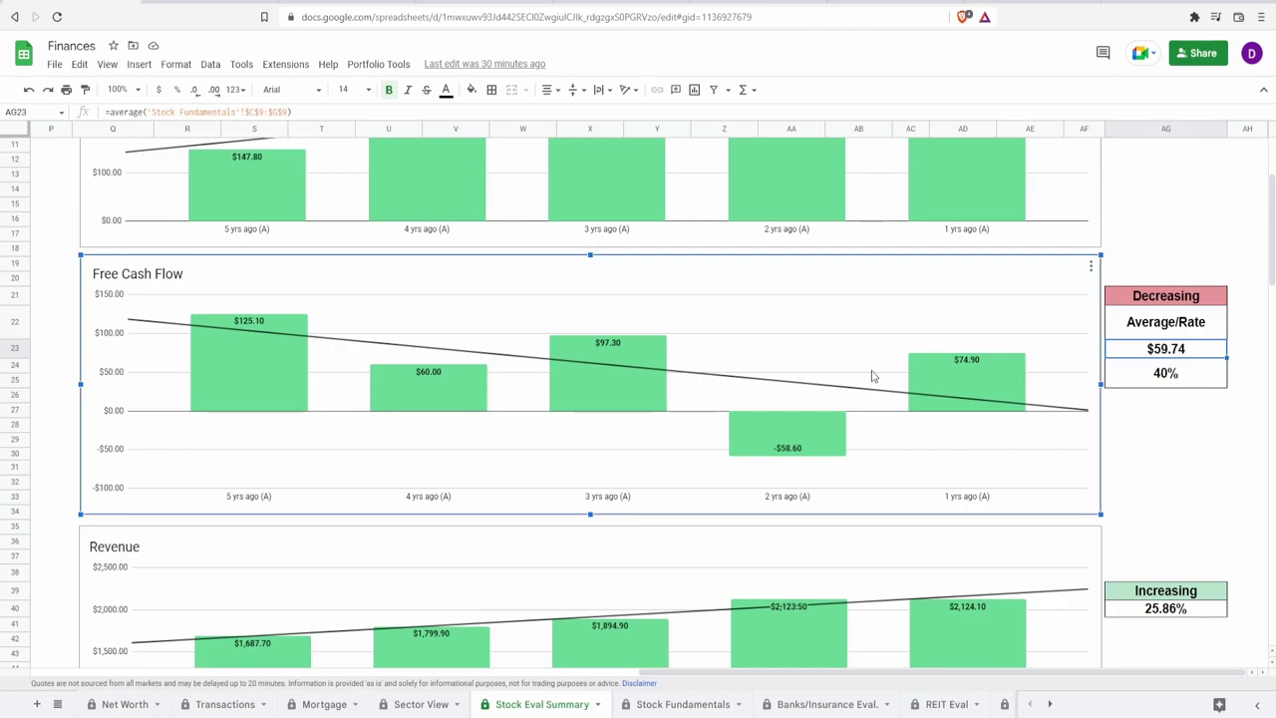
Examine the Revenue chart from five years ago to last year, together with its growth rate
{"action": "scroll", "coordinate": [872, 376], "scroll_direction": "down", "scroll_amount": 3}
{"action": "left_click", "coordinate": [882, 462]}
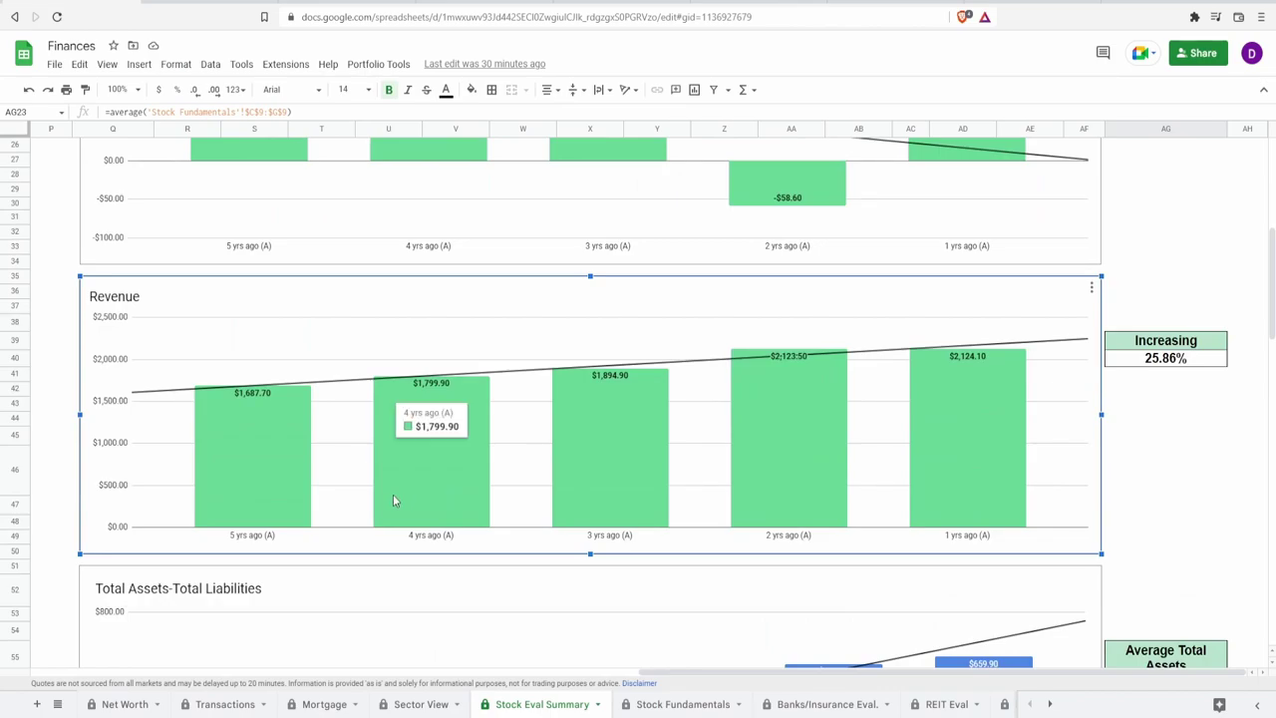
{"action": "mouse_move", "coordinate": [270, 477]}
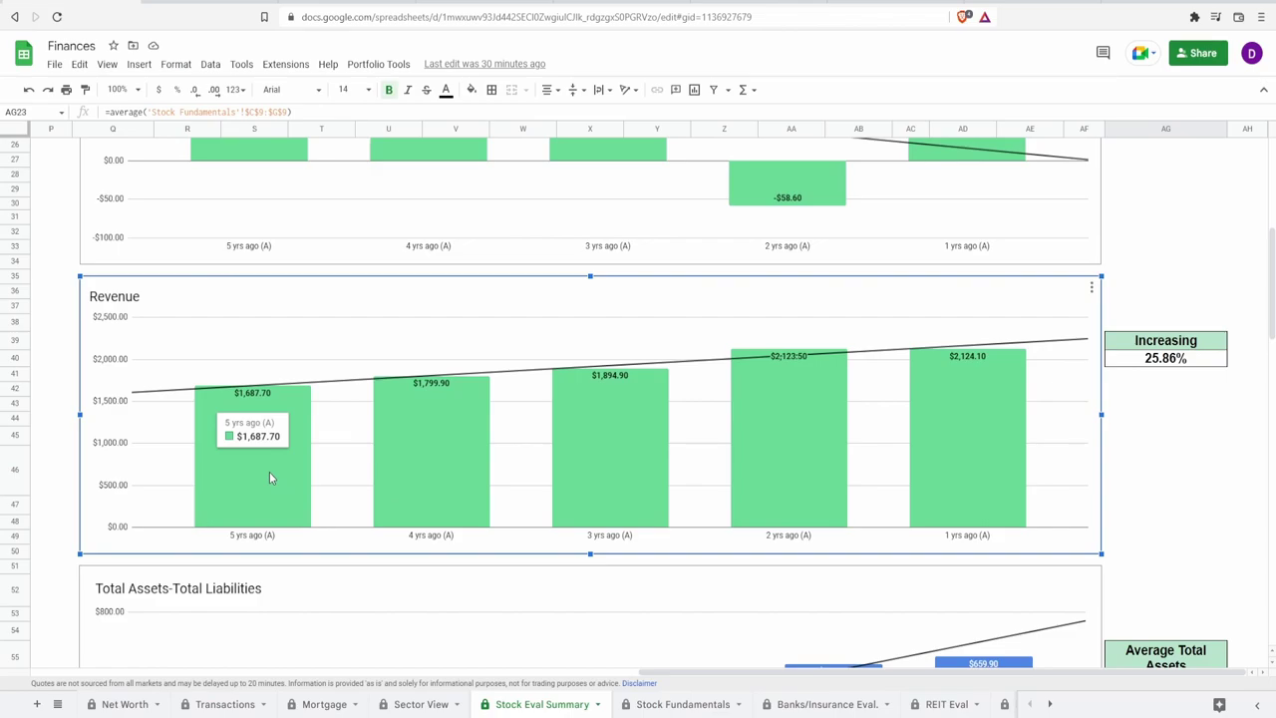
{"action": "mouse_move", "coordinate": [951, 462]}
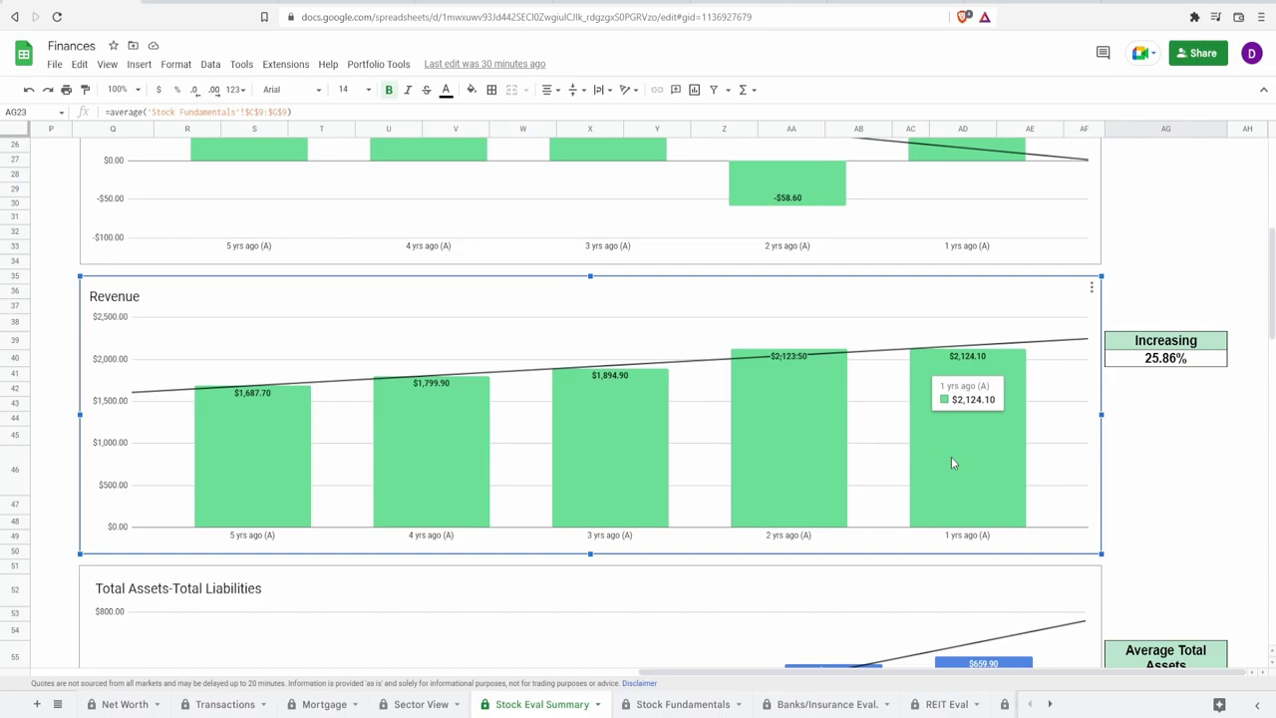
{"action": "left_click", "coordinate": [1136, 360]}
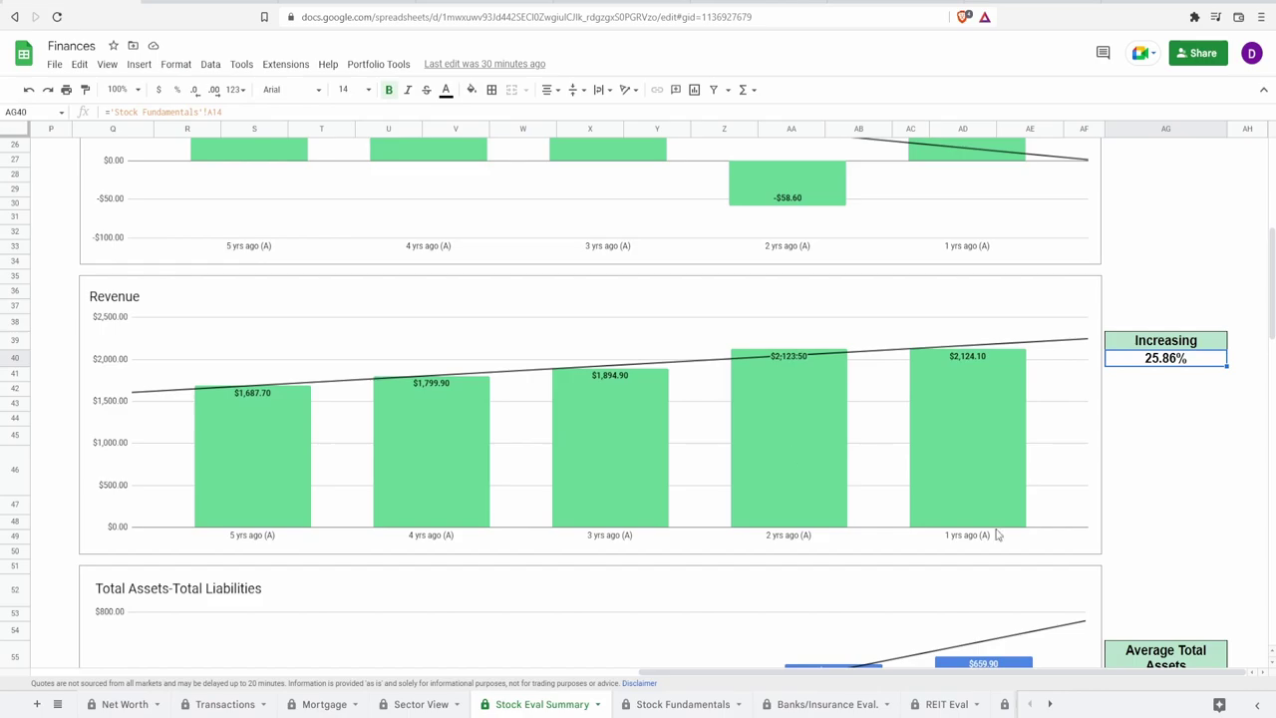
Examine the Total Assets-Total Liabilities chart and the average assets, average liabilities and difference figures beside it
{"action": "scroll", "coordinate": [997, 528], "scroll_direction": "down", "scroll_amount": 3}
{"action": "left_click", "coordinate": [894, 560]}
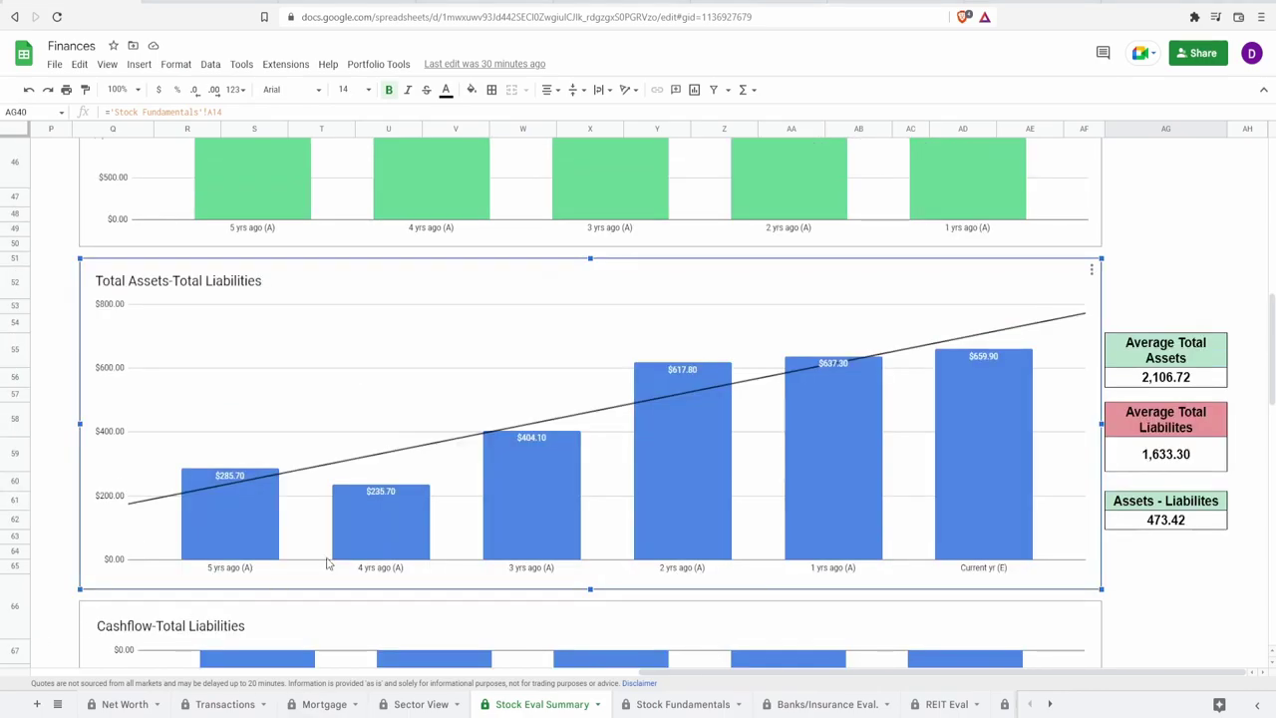
{"action": "key", "text": "Escape"}
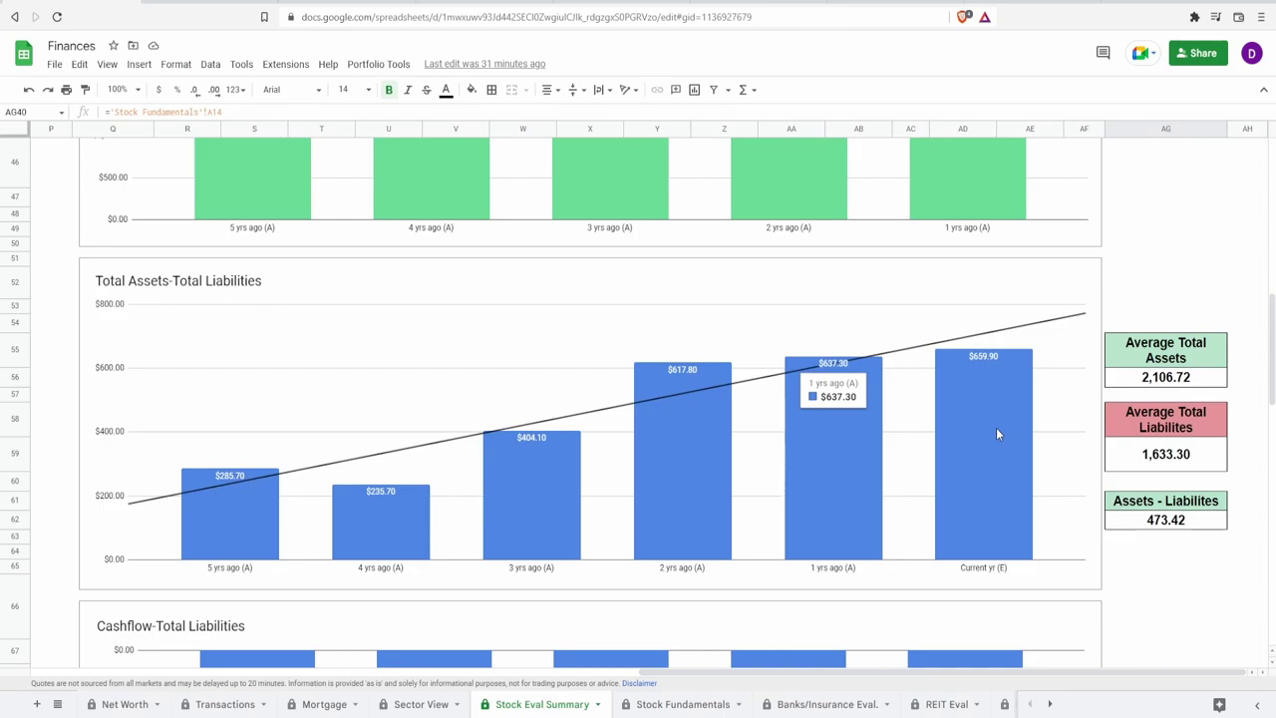
{"action": "left_click", "coordinate": [985, 449]}
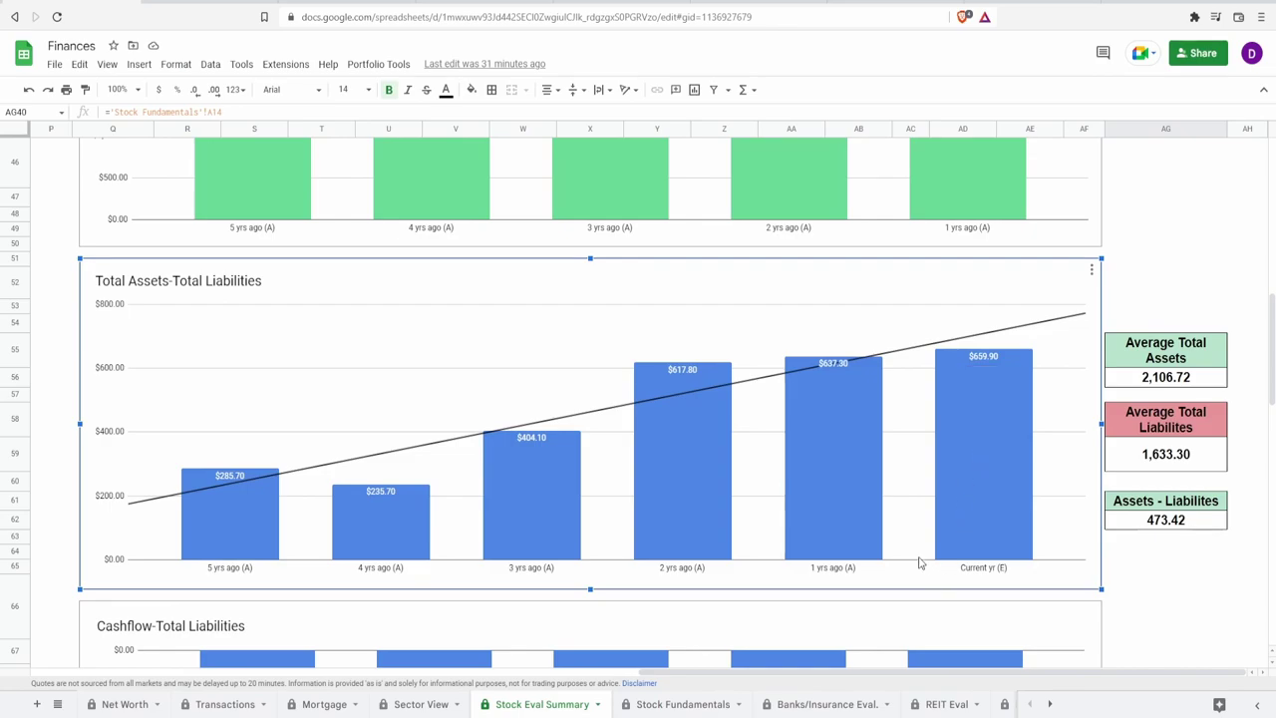
{"action": "mouse_move", "coordinate": [204, 528]}
{"action": "left_click", "coordinate": [1144, 379]}
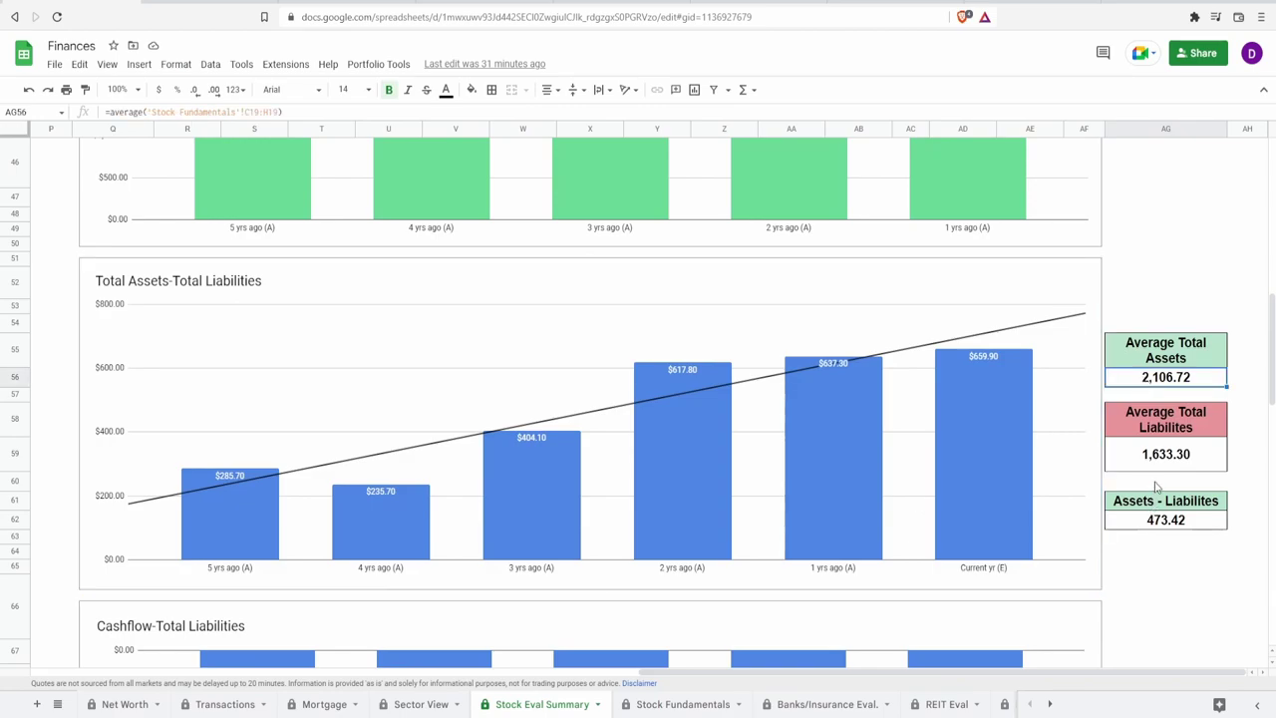
{"action": "left_click", "coordinate": [1162, 466]}
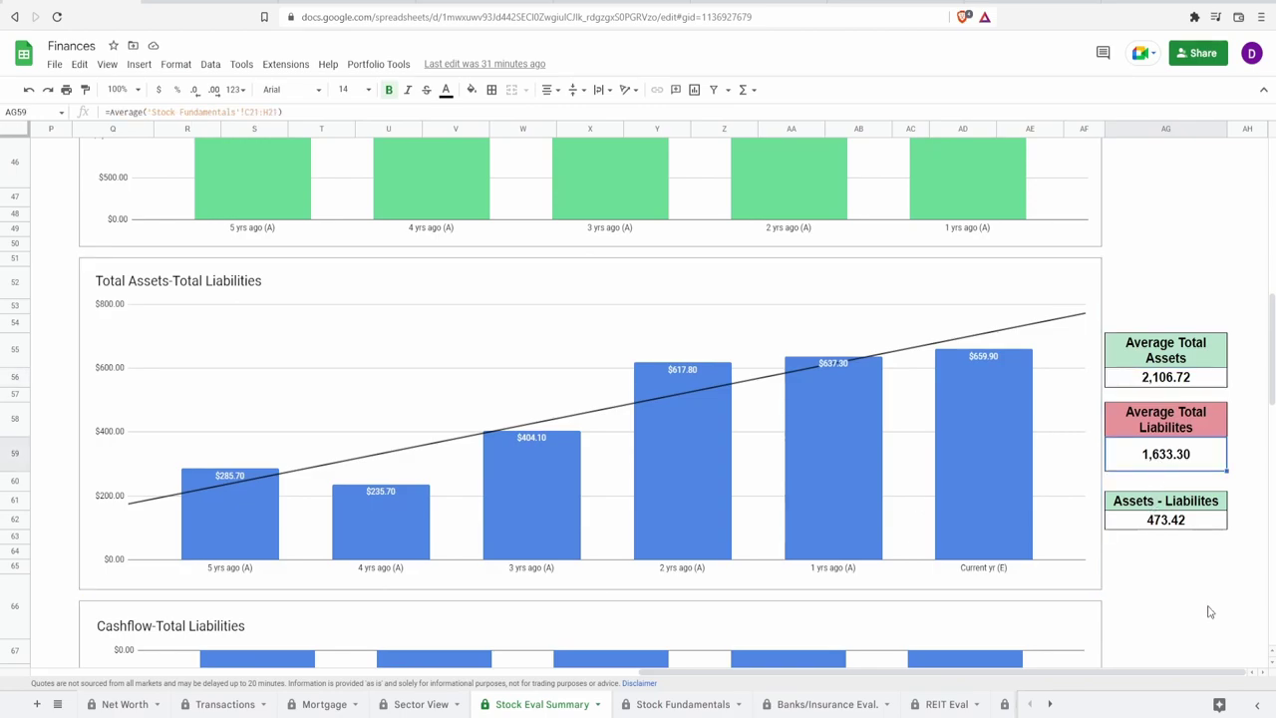
{"action": "left_click", "coordinate": [1187, 523]}
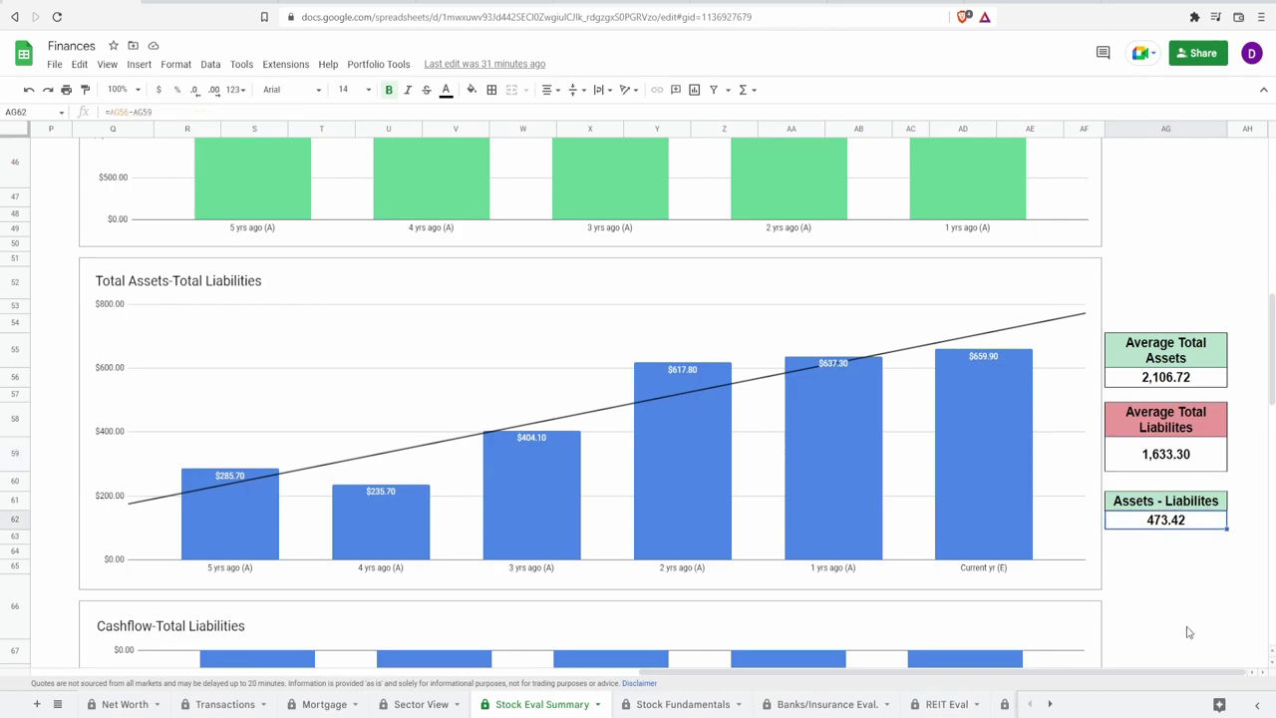
Inspect the Cashflow-Total Liabilities chart and its average cash flow minus average total liabilities figure
{"action": "scroll", "coordinate": [1018, 498], "scroll_direction": "down", "scroll_amount": 3}
{"action": "left_click", "coordinate": [1018, 544]}
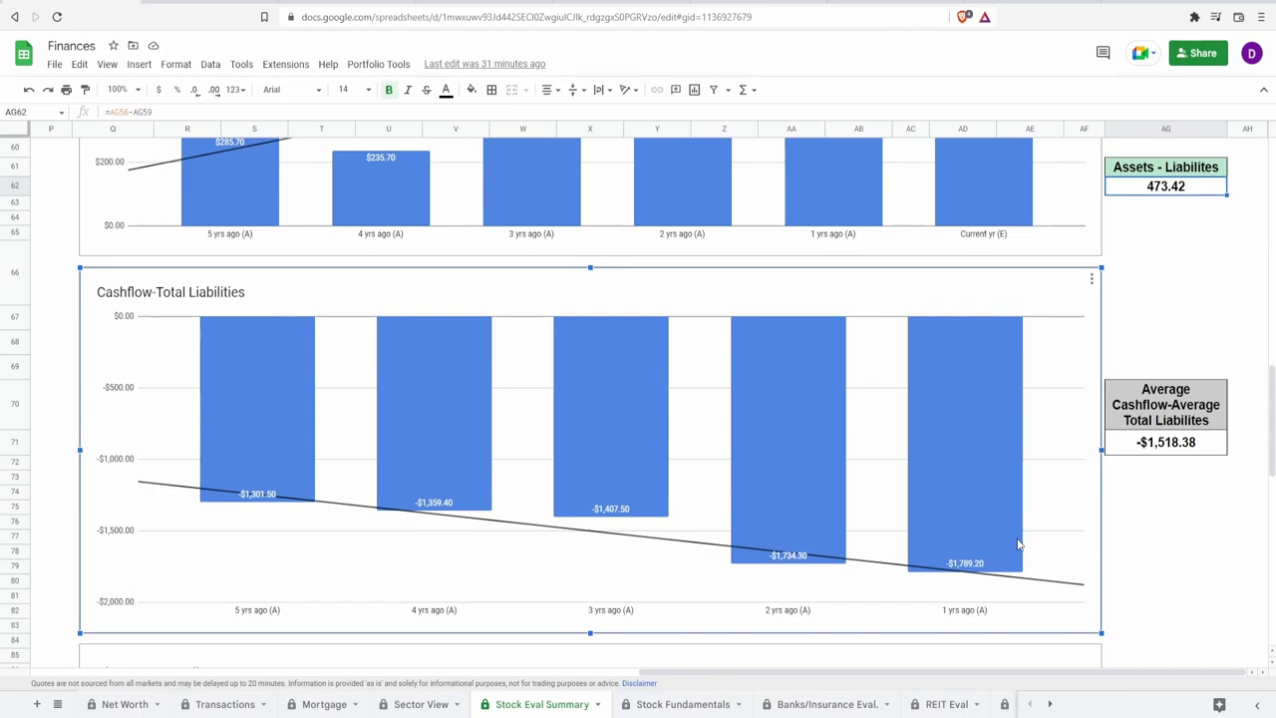
{"action": "scroll", "coordinate": [1018, 544], "scroll_direction": "down", "scroll_amount": 1}
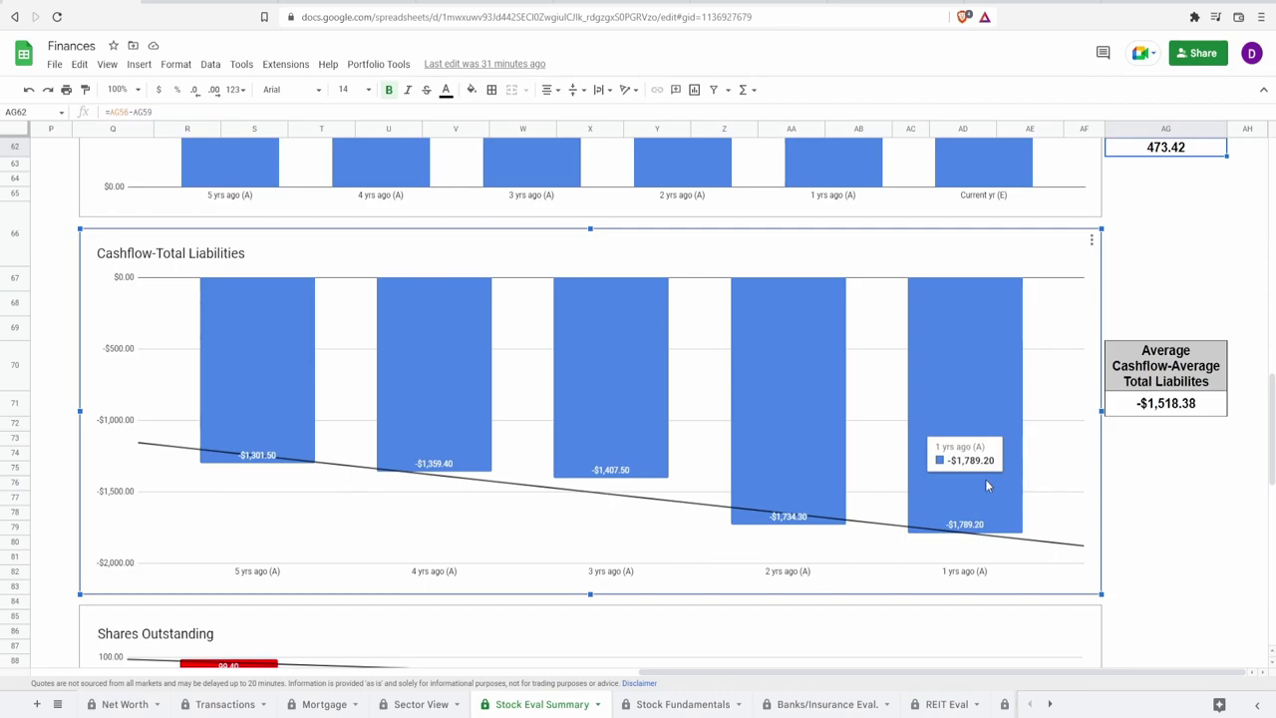
{"action": "mouse_move", "coordinate": [1004, 490]}
{"action": "left_click", "coordinate": [1166, 403]}
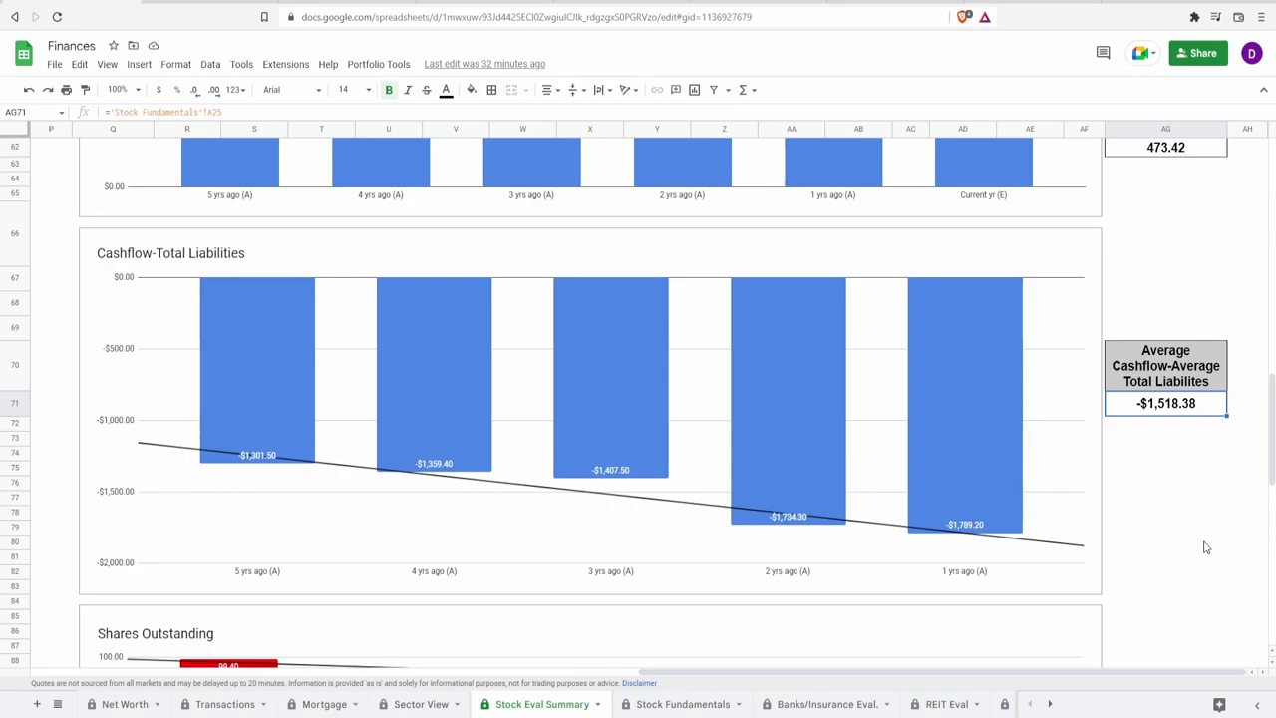
Review the Shares Outstanding chart with its five-year and previous-to-current rates of change
{"action": "scroll", "coordinate": [1065, 541], "scroll_direction": "down", "scroll_amount": 4}
{"action": "left_click", "coordinate": [1065, 540]}
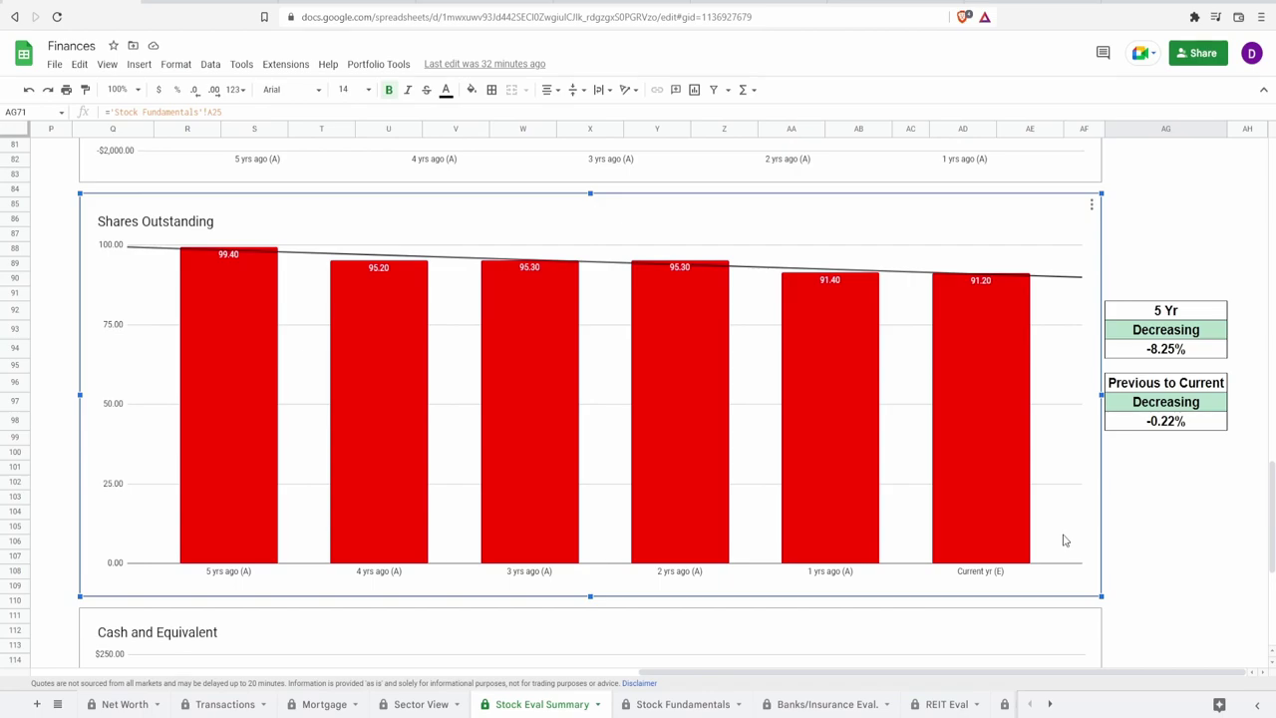
{"action": "mouse_move", "coordinate": [213, 429]}
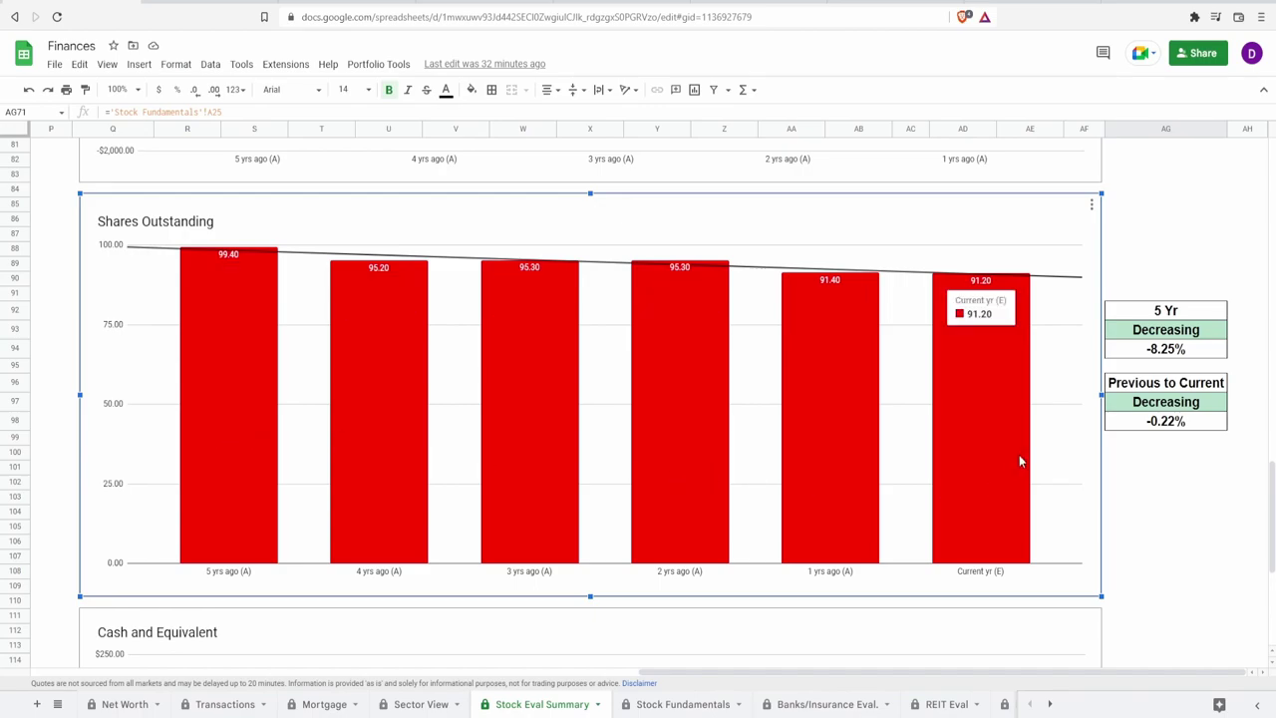
{"action": "left_click", "coordinate": [1148, 355]}
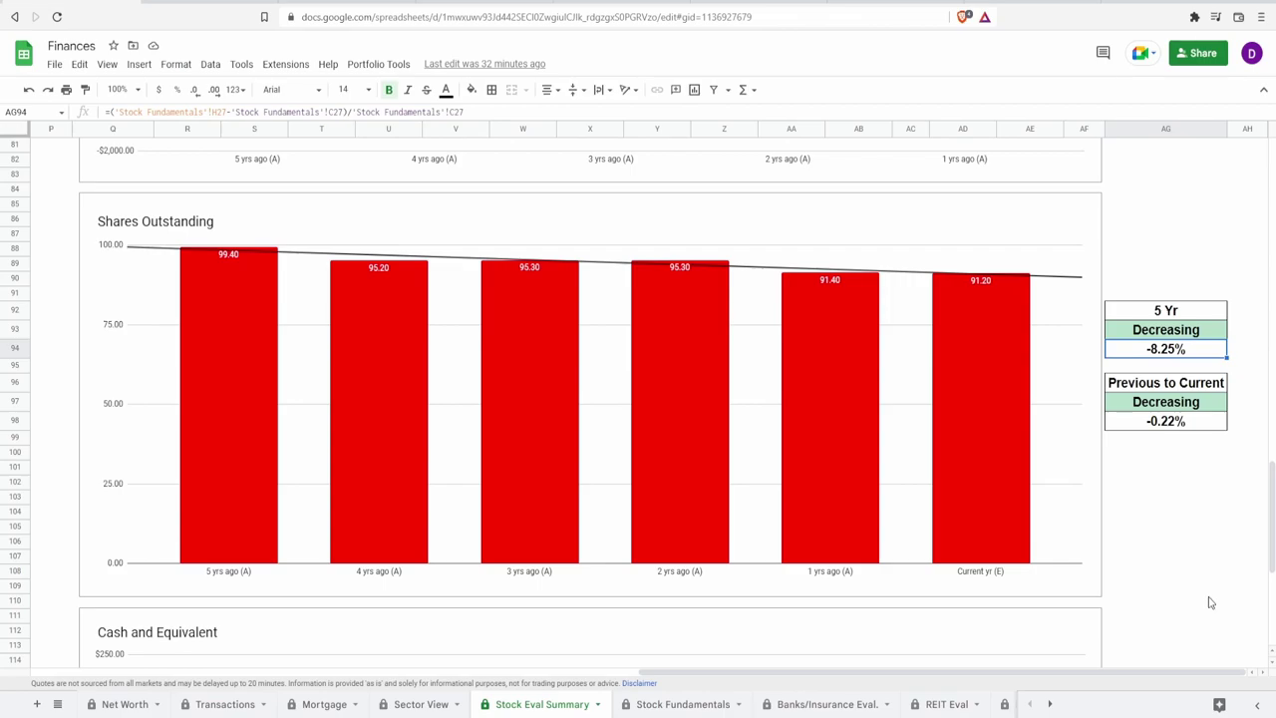
{"action": "left_click", "coordinate": [1191, 424]}
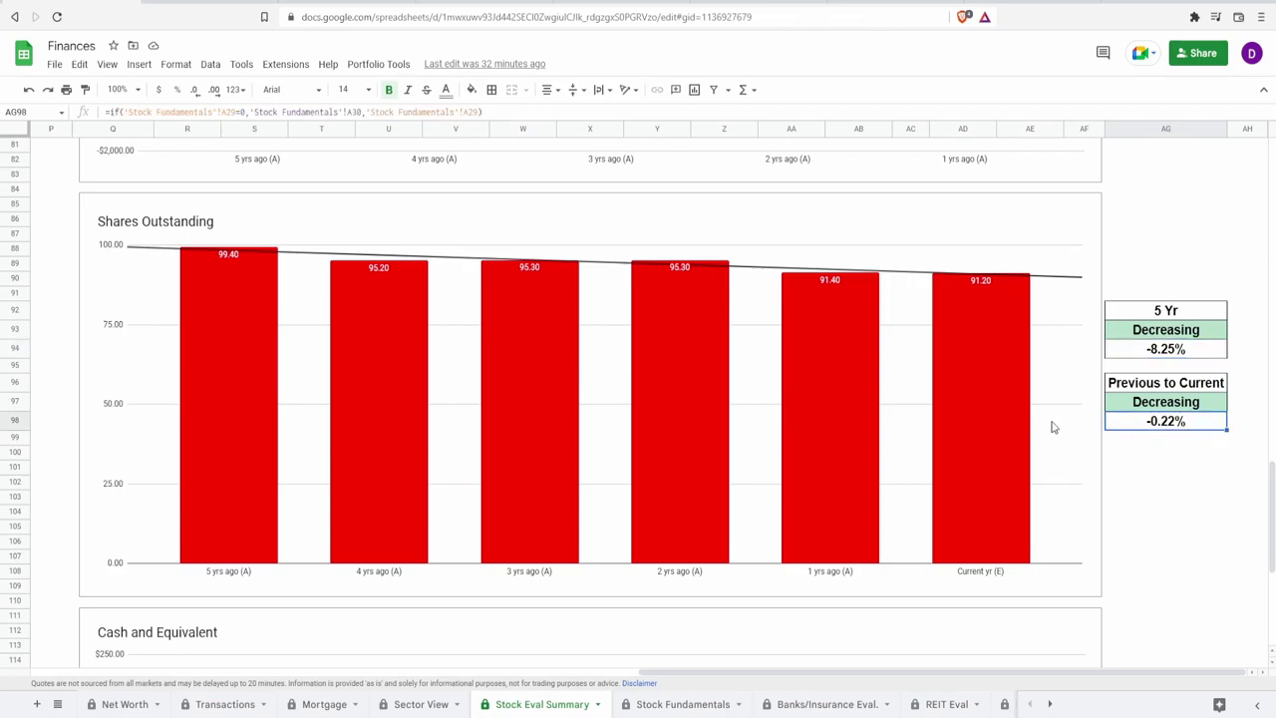
{"action": "left_click", "coordinate": [830, 452]}
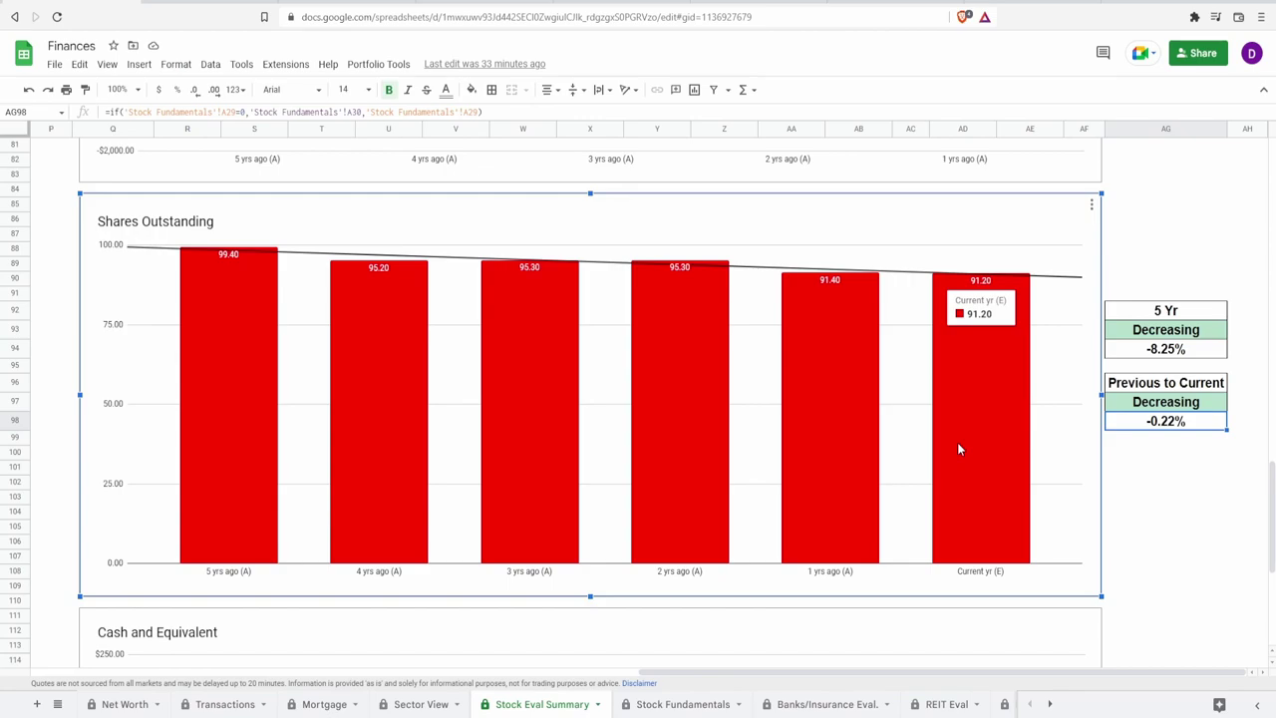
Check the Cash and Equivalent chart, including the current-year amount and the average cash
{"action": "scroll", "coordinate": [958, 448], "scroll_direction": "down", "scroll_amount": 3}
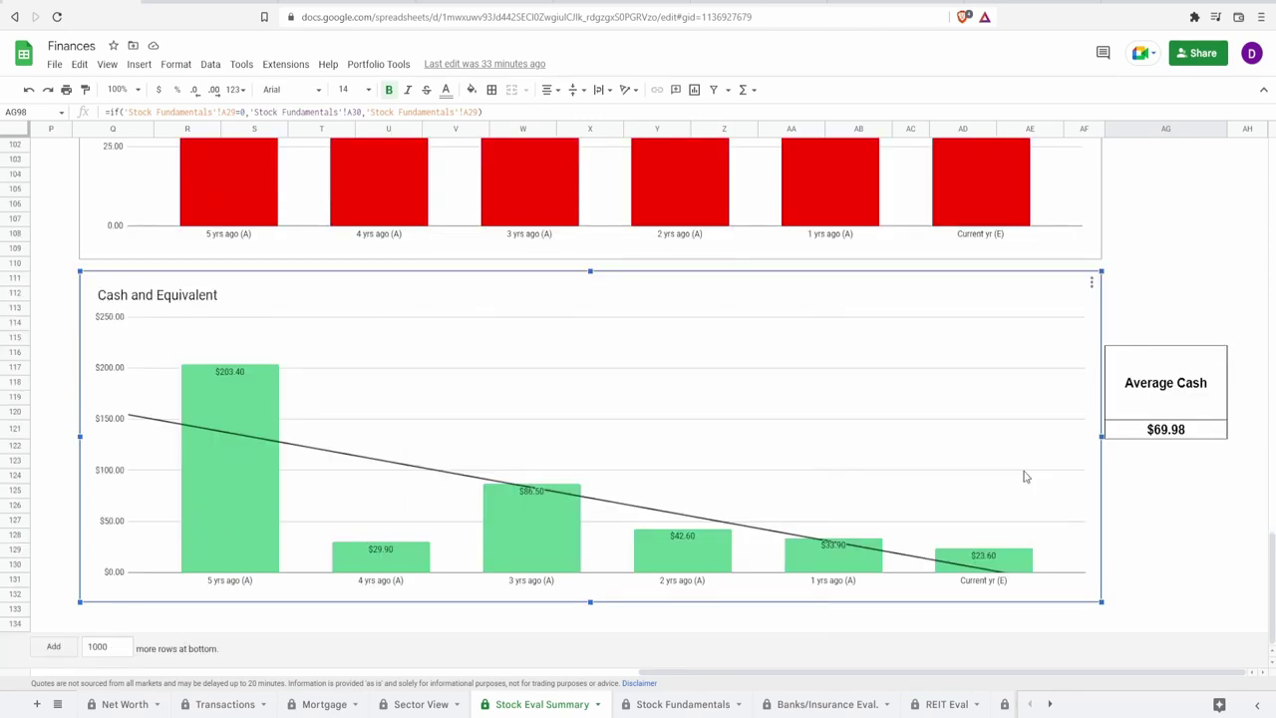
{"action": "mouse_move", "coordinate": [1003, 562]}
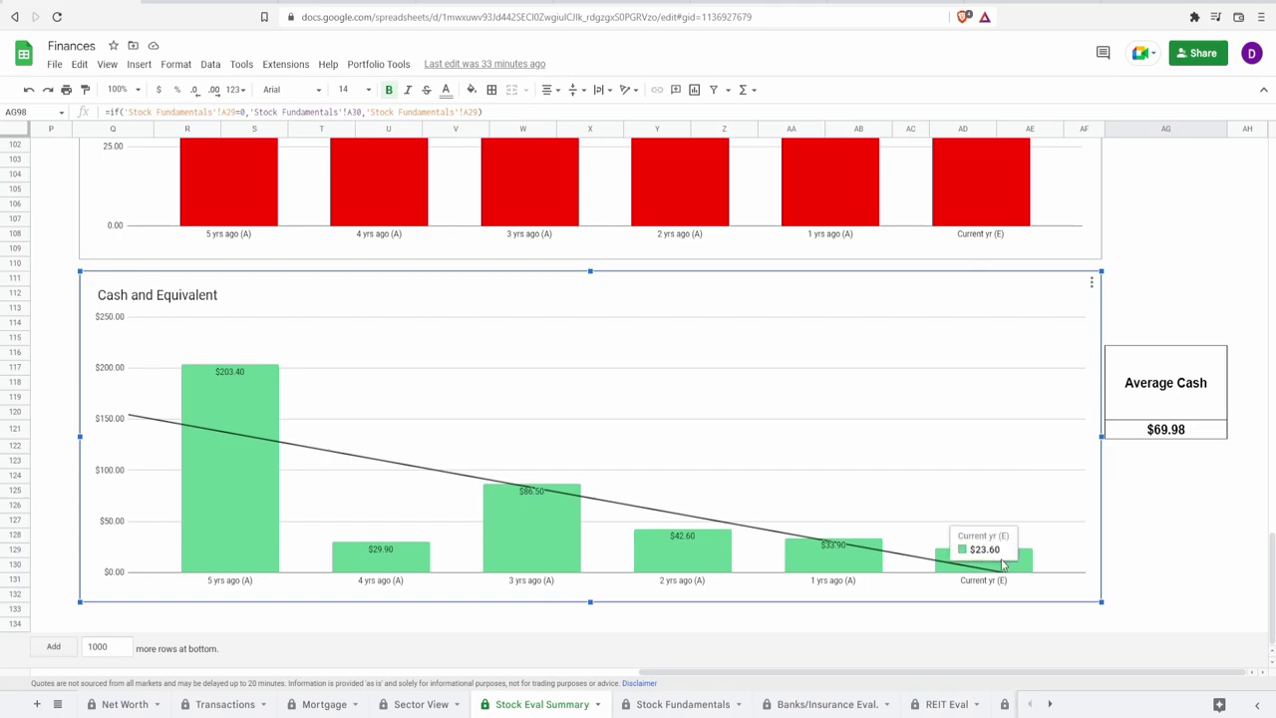
{"action": "left_click", "coordinate": [1182, 431]}
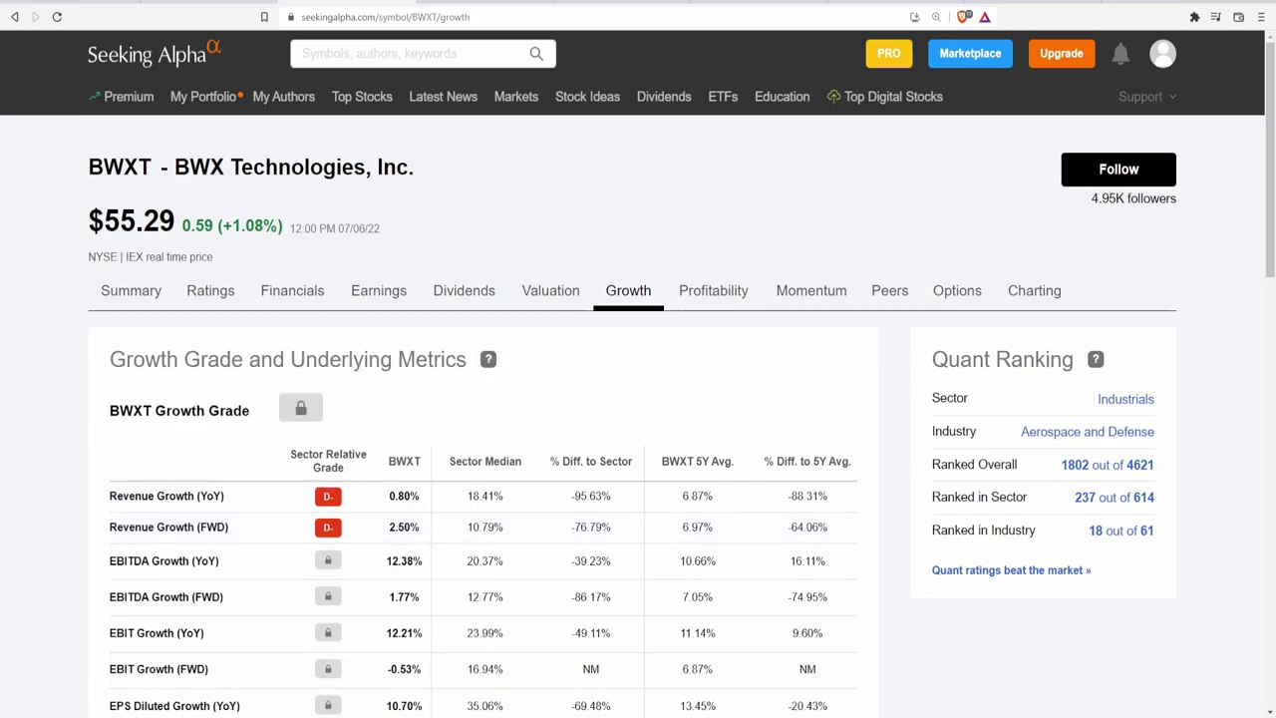
In the Finances spreadsheet, set the Revenue Growth Assumption to 1% for low, 2% for median and 3% for high
{"action": "left_click", "coordinate": [23, 3]}
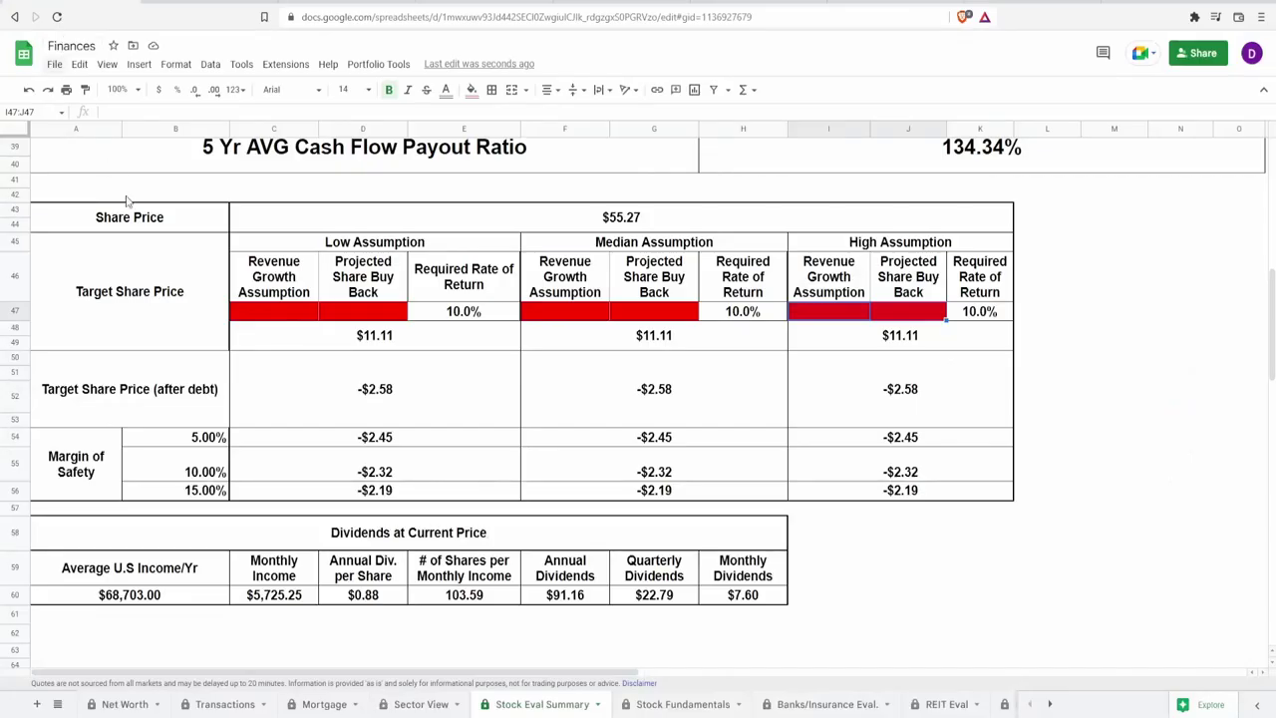
{"action": "left_click", "coordinate": [293, 312]}
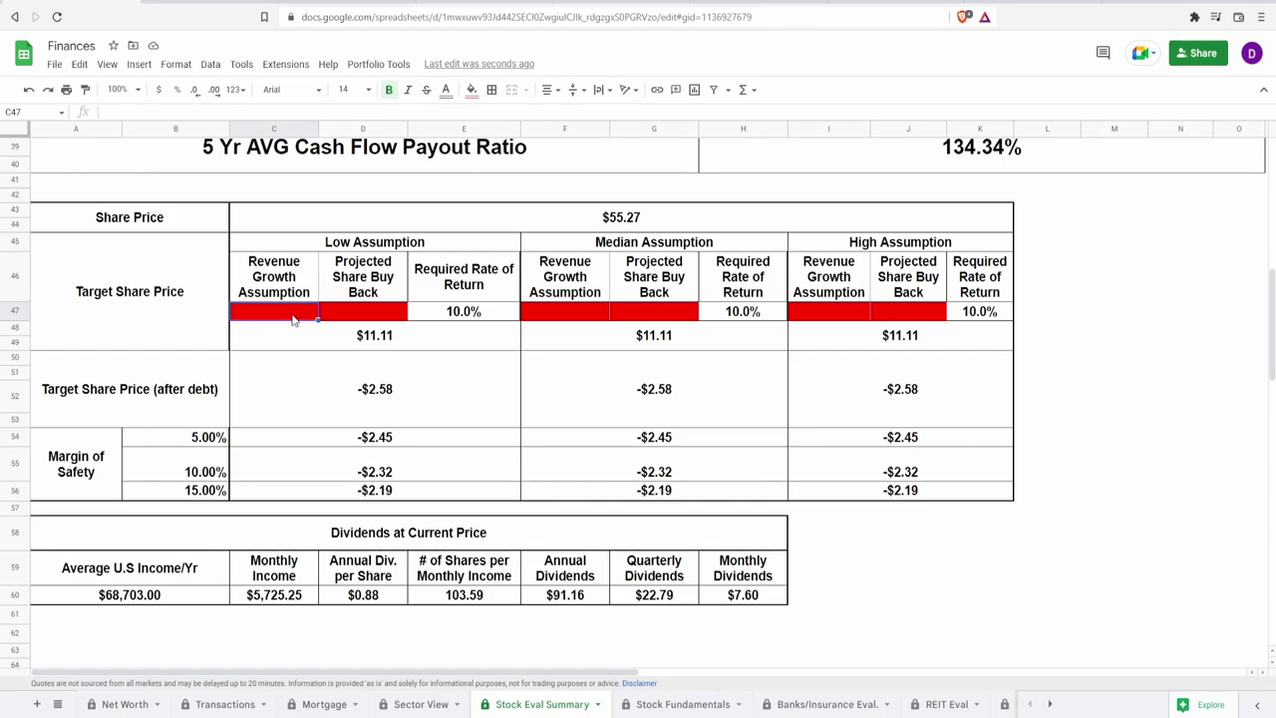
{"action": "type", "text": "1"}
{"action": "key", "text": "Tab"}
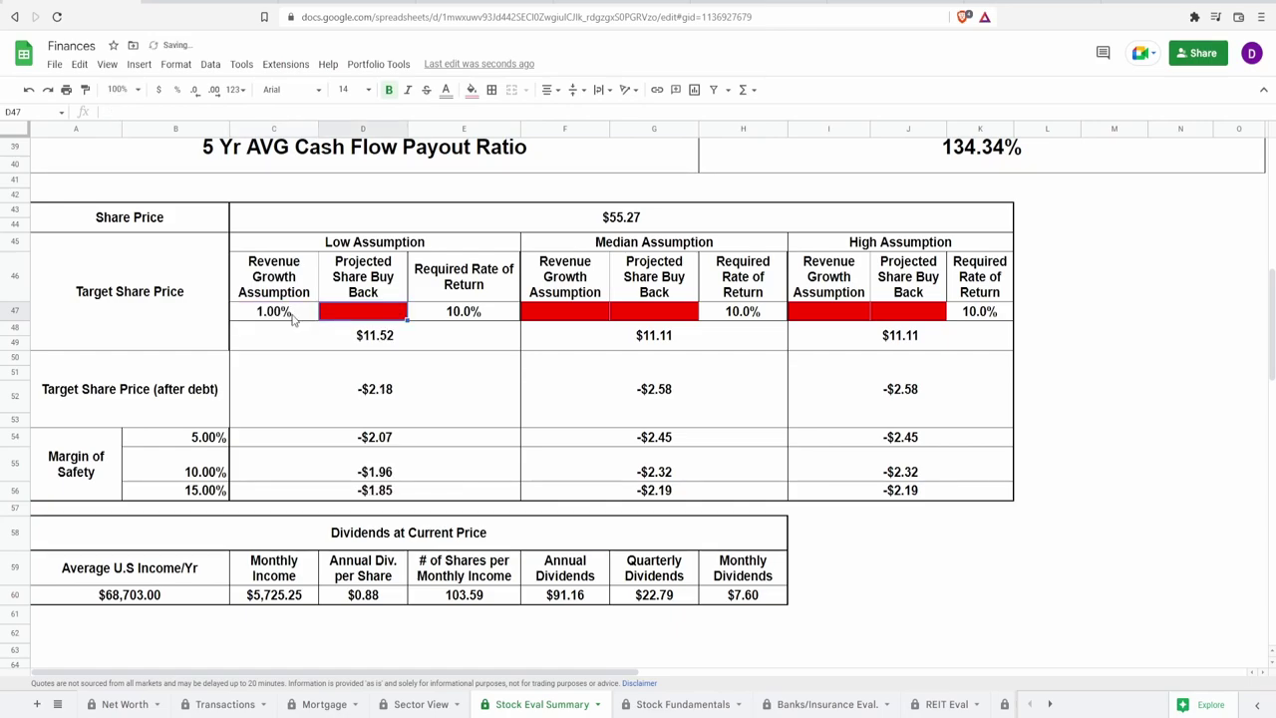
{"action": "key", "text": "Tab"}
{"action": "key", "text": "Tab"}
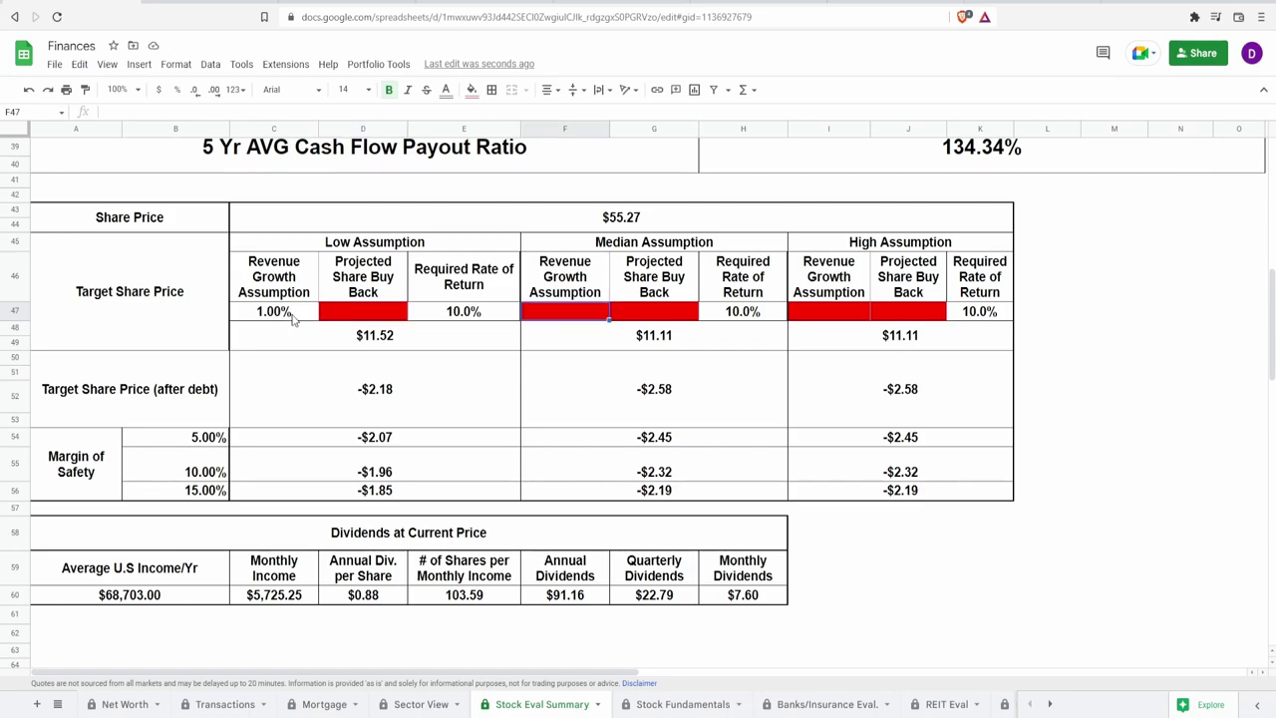
{"action": "type", "text": "2"}
{"action": "key", "text": "Tab"}
{"action": "key", "text": "Tab"}
{"action": "key", "text": "Tab"}
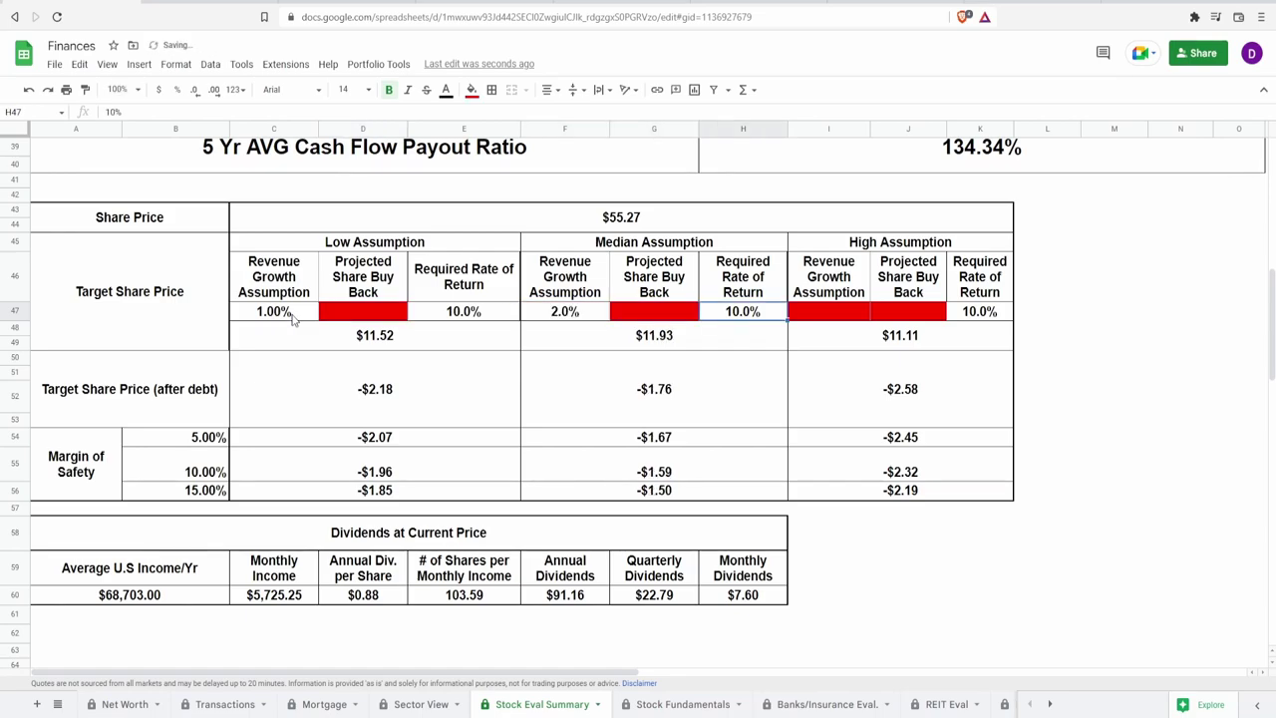
{"action": "type", "text": "3"}
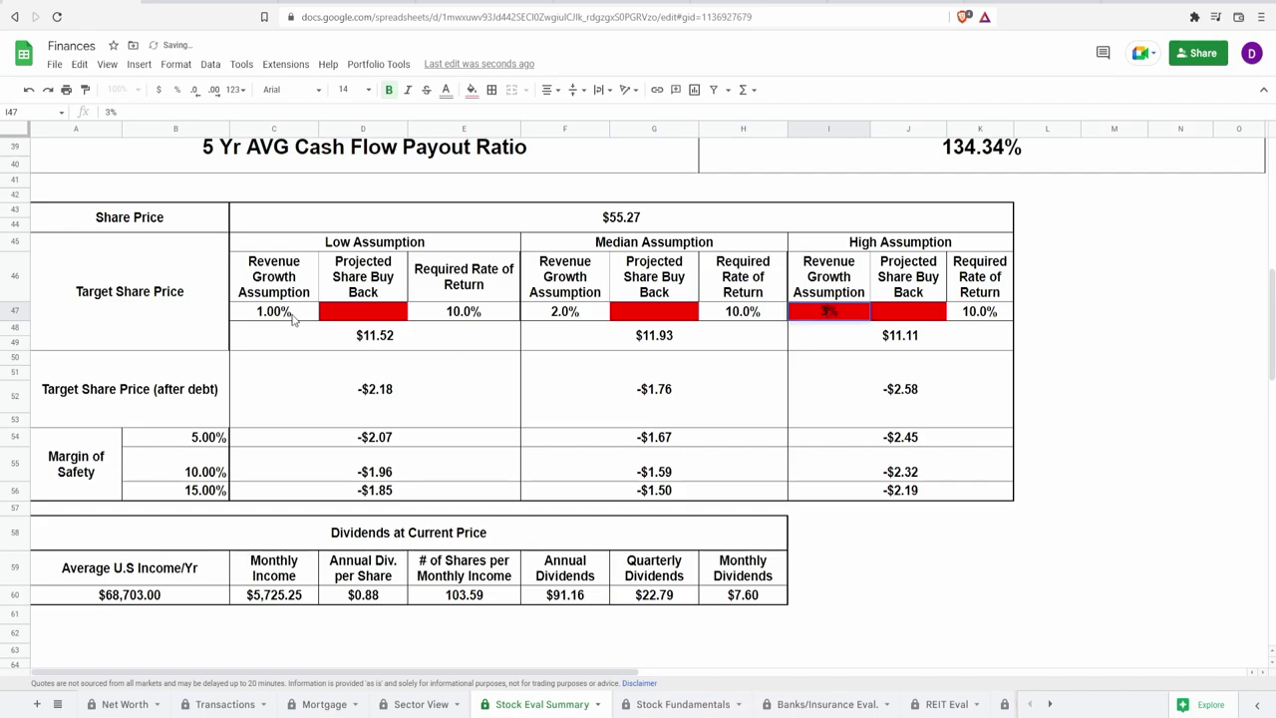
{"action": "key", "text": "shift+Tab"}
Set the Projected Share Buy Back to 2% for low, 4% for median and 6% for the high assumption
{"action": "key", "text": "shift+Tab"}
{"action": "key", "text": "shift+Tab"}
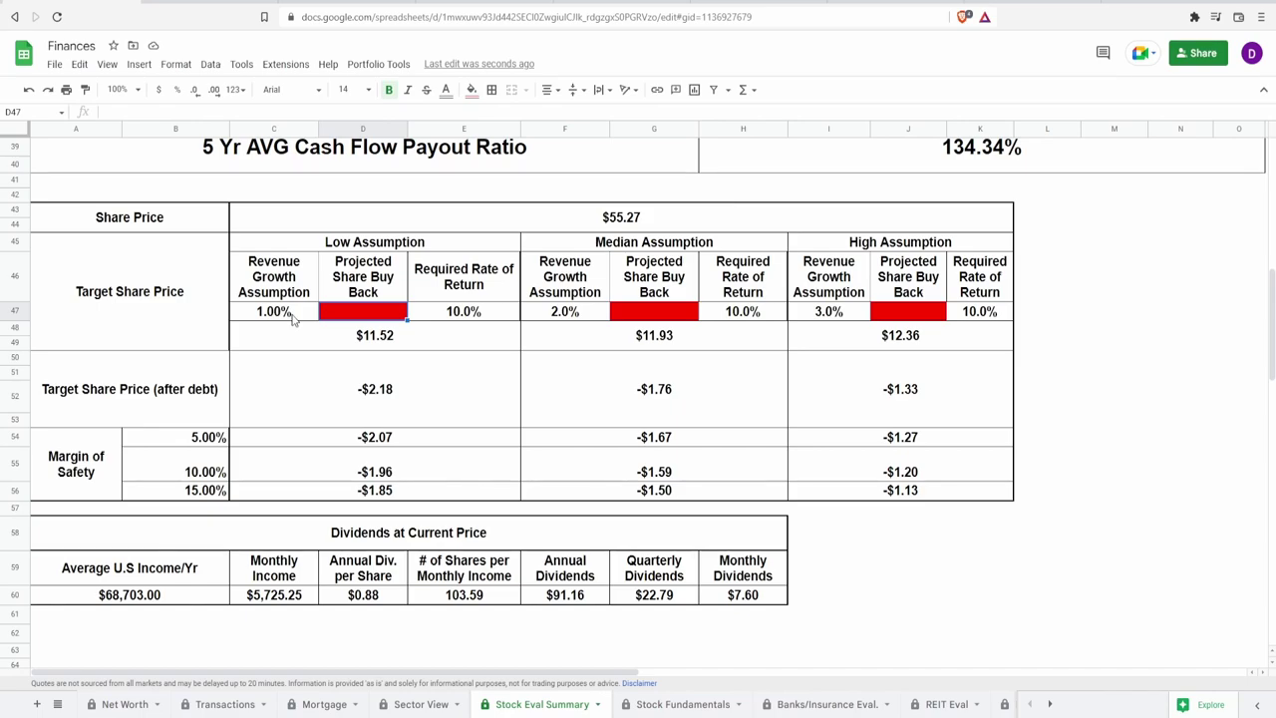
{"action": "type", "text": "2"}
{"action": "key", "text": "Tab"}
{"action": "key", "text": "Tab"}
{"action": "key", "text": "Tab"}
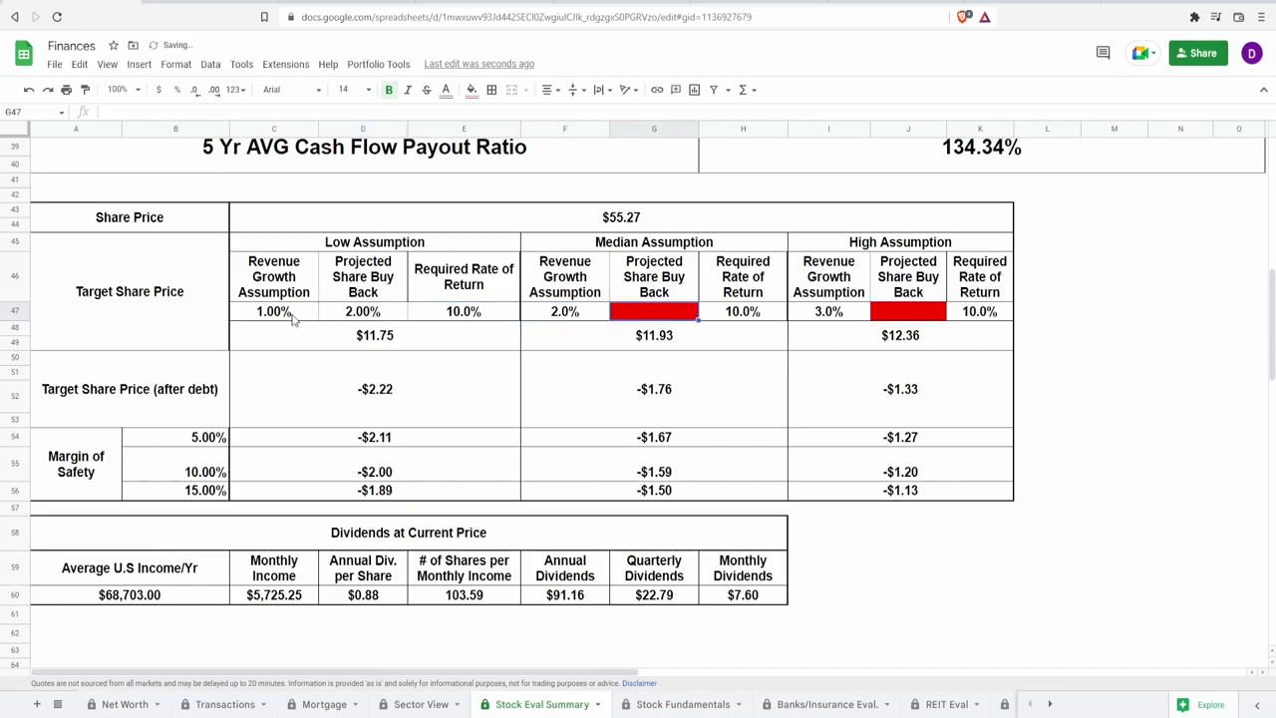
{"action": "type", "text": "4"}
{"action": "key", "text": "Tab"}
{"action": "key", "text": "Tab"}
{"action": "key", "text": "Tab"}
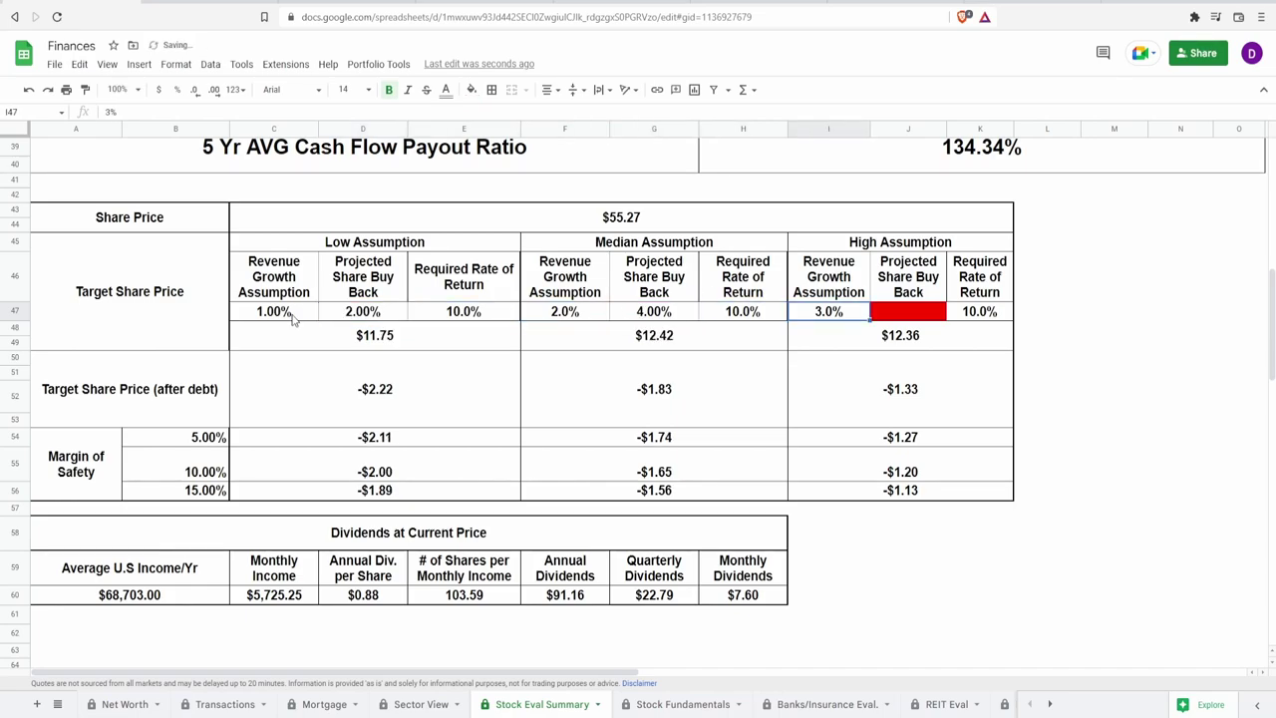
{"action": "type", "text": "6"}
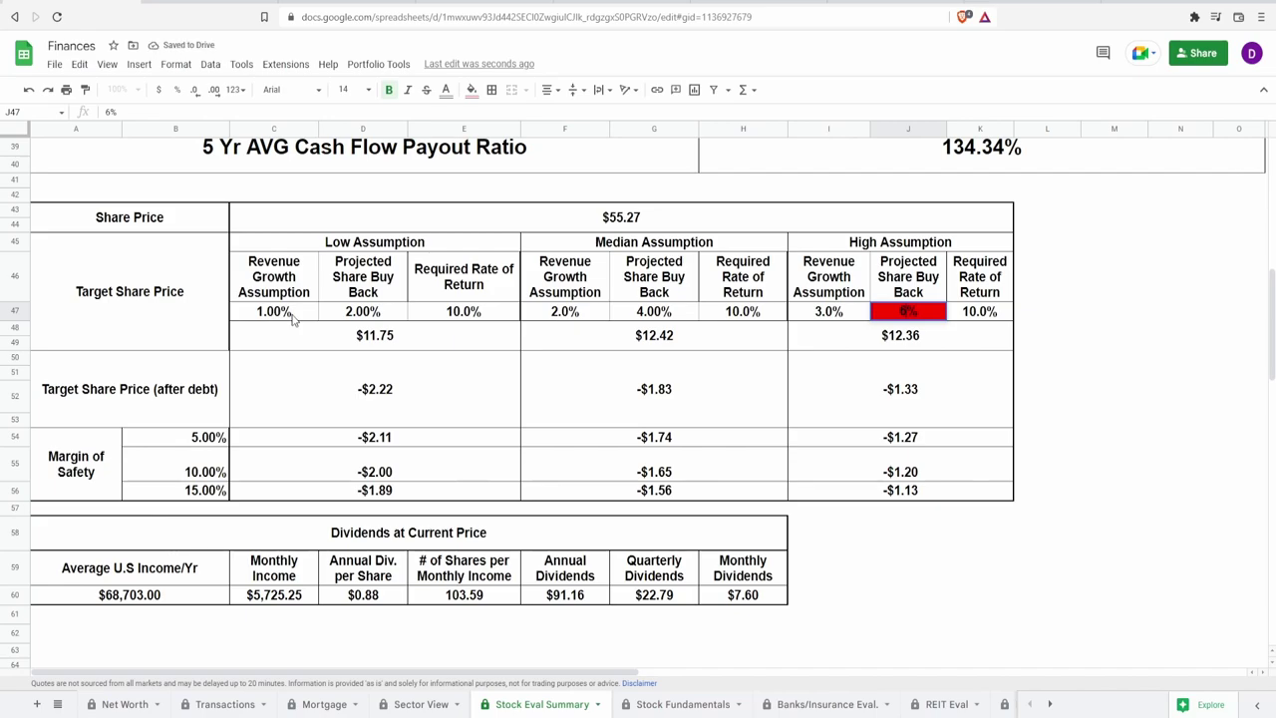
{"action": "key", "text": "Left"}
Review the Target Share Price under the low, median and high assumptions
{"action": "key", "text": "Left"}
{"action": "key", "text": "Left"}
{"action": "key", "text": "Left"}
{"action": "key", "text": "Left"}
{"action": "key", "text": "Left"}
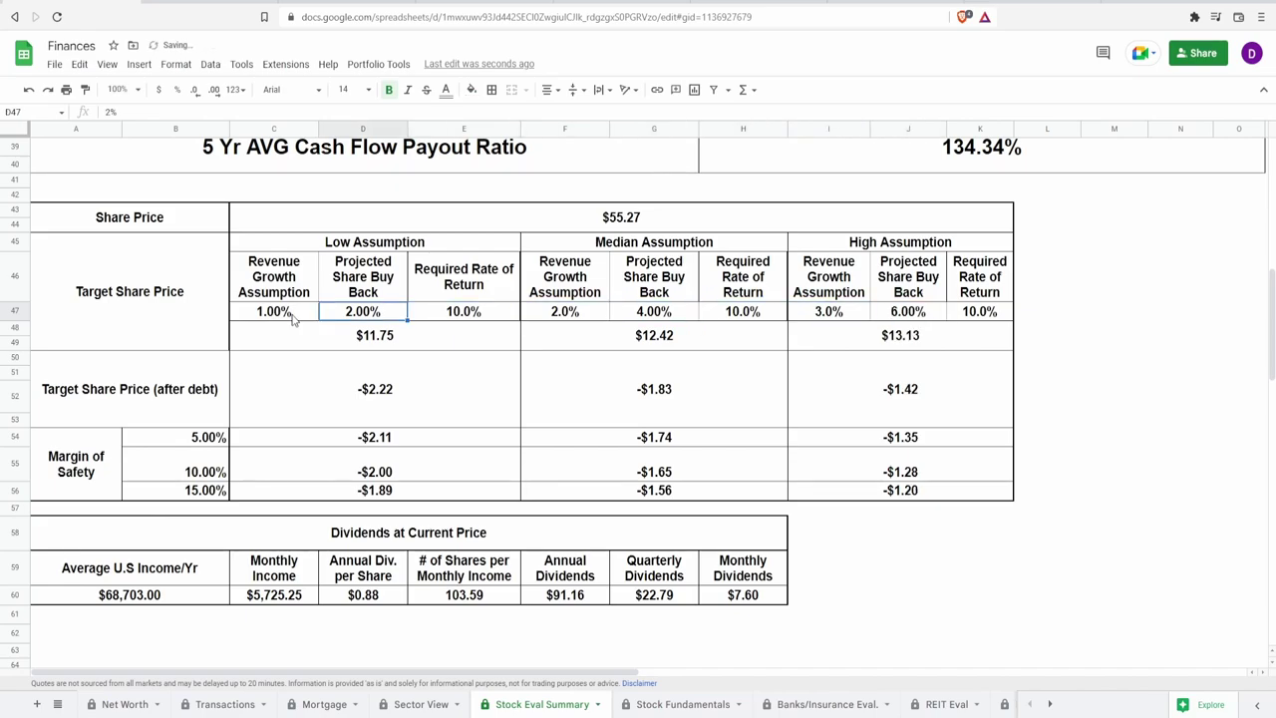
{"action": "key", "text": "Down"}
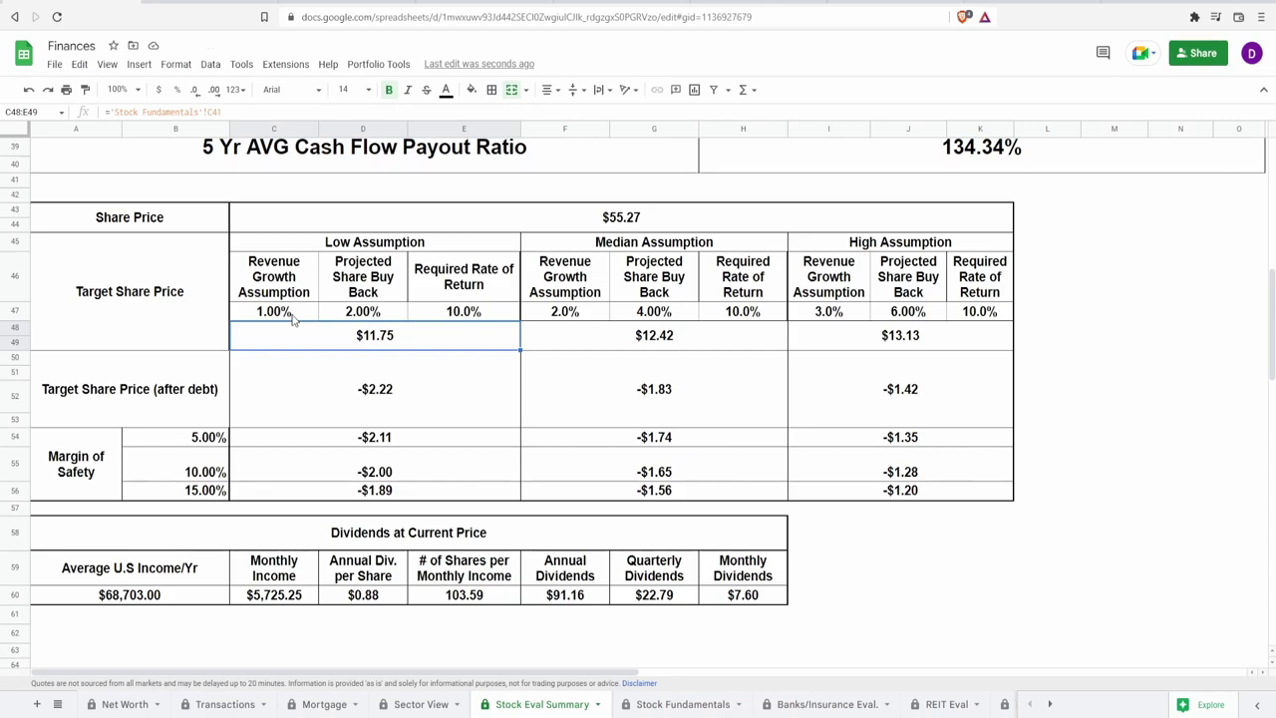
{"action": "key", "text": "Right"}
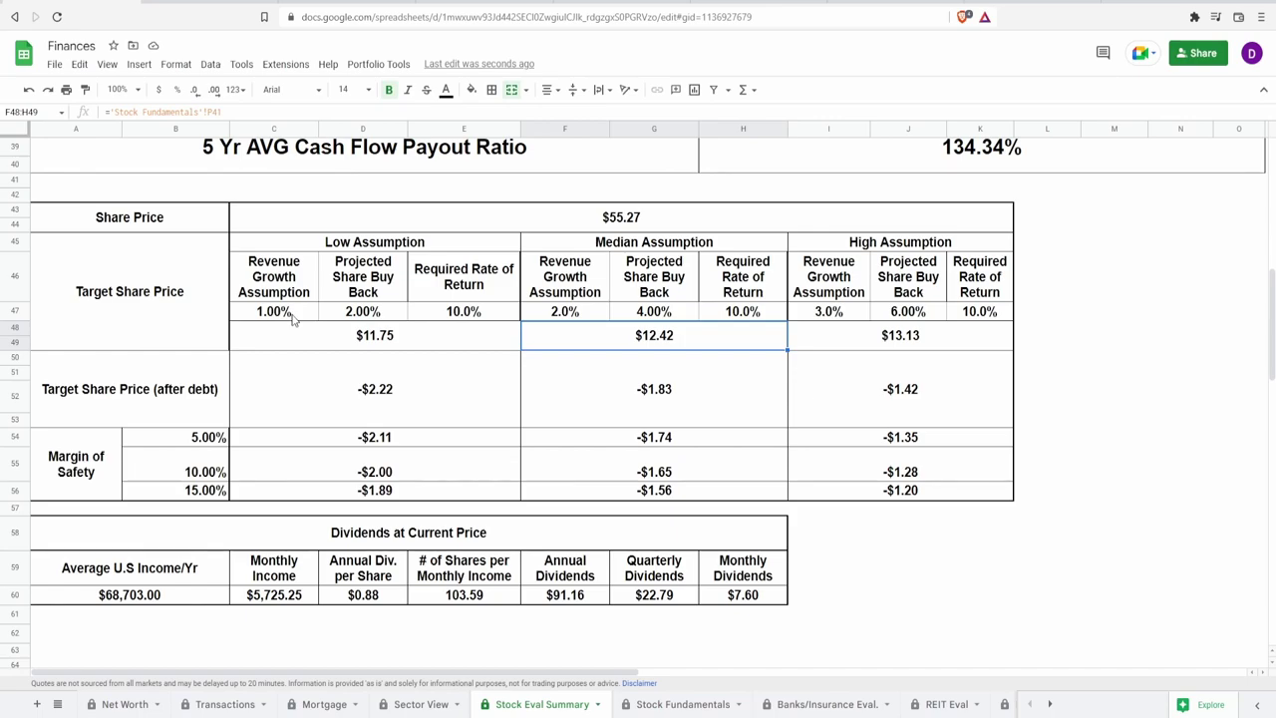
{"action": "key", "text": "Right"}
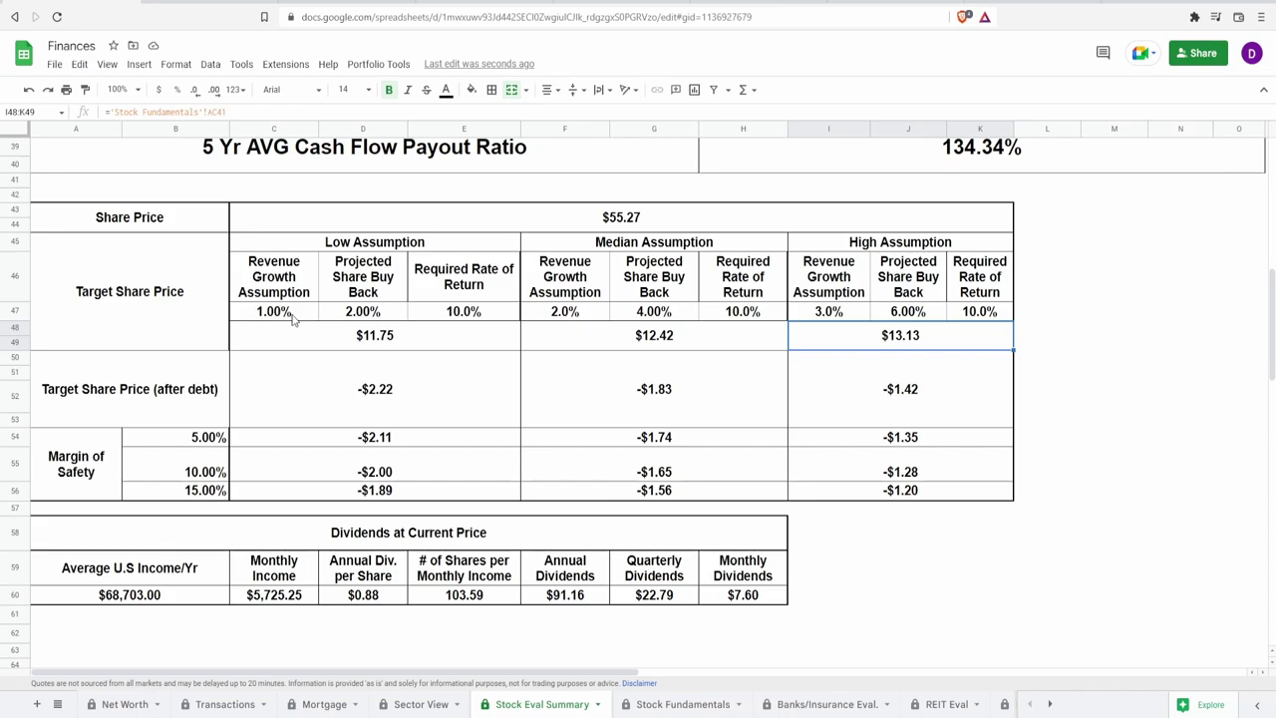
Examine the target share prices after debt and their margin-of-safety rows across all three assumptions
{"action": "key", "text": "Down"}
{"action": "key", "text": "Left"}
{"action": "key", "text": "Left"}
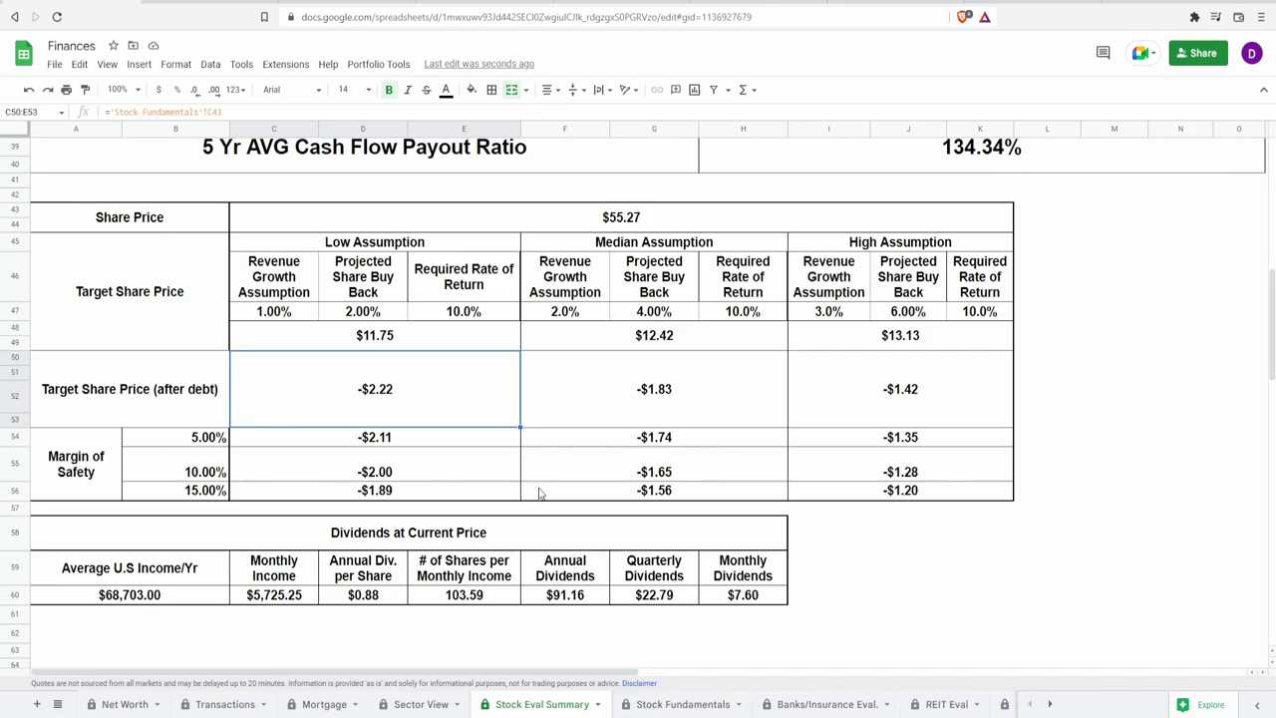
{"action": "left_click", "coordinate": [893, 494], "text": "shift"}
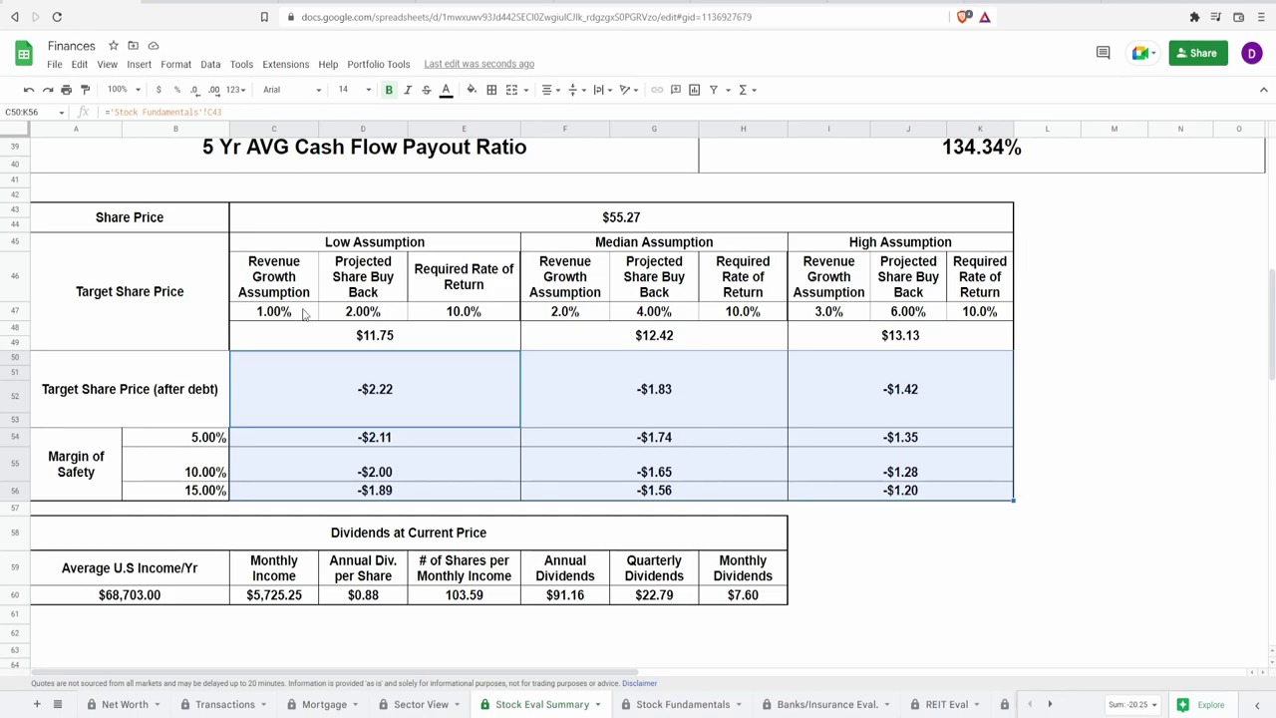
{"action": "left_click_drag", "start_coordinate": [316, 335], "coordinate": [964, 379]}
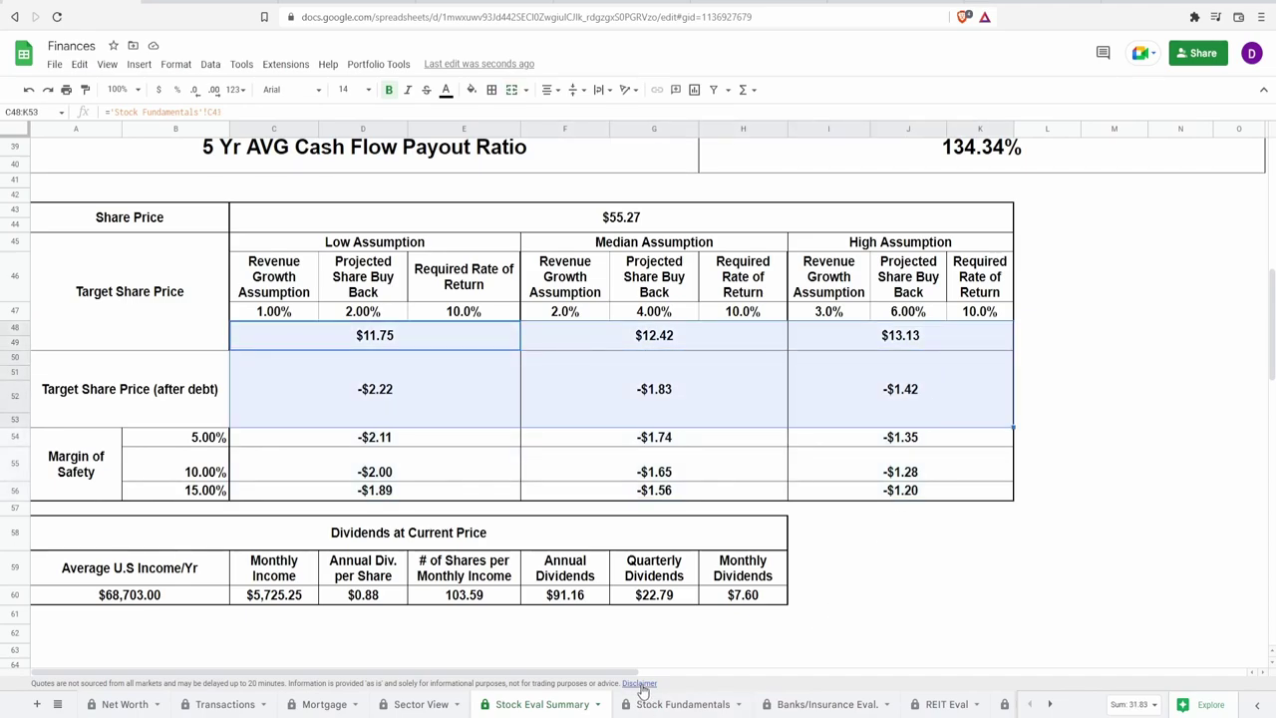
On the Banks/Insurance Eval. sheet, examine the Book Value/Share chart and its rate of change
{"action": "left_click", "coordinate": [816, 705]}
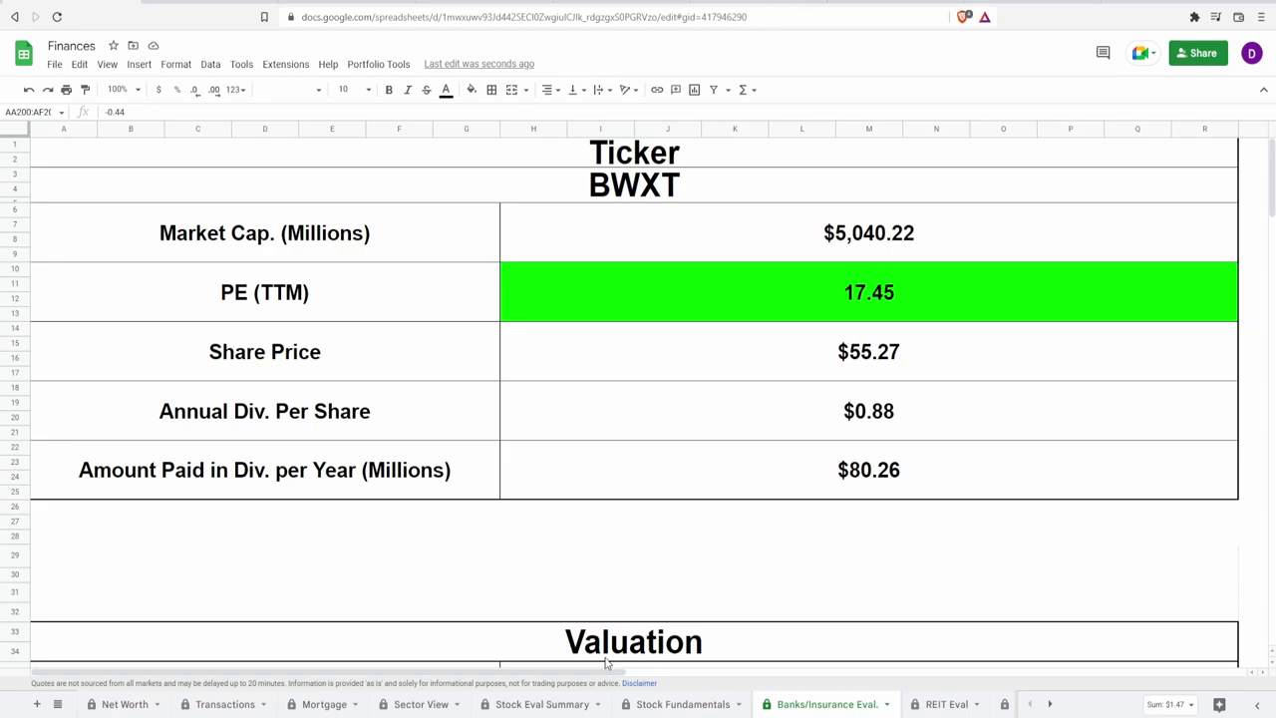
{"action": "left_click_drag", "start_coordinate": [608, 674], "coordinate": [1227, 674]}
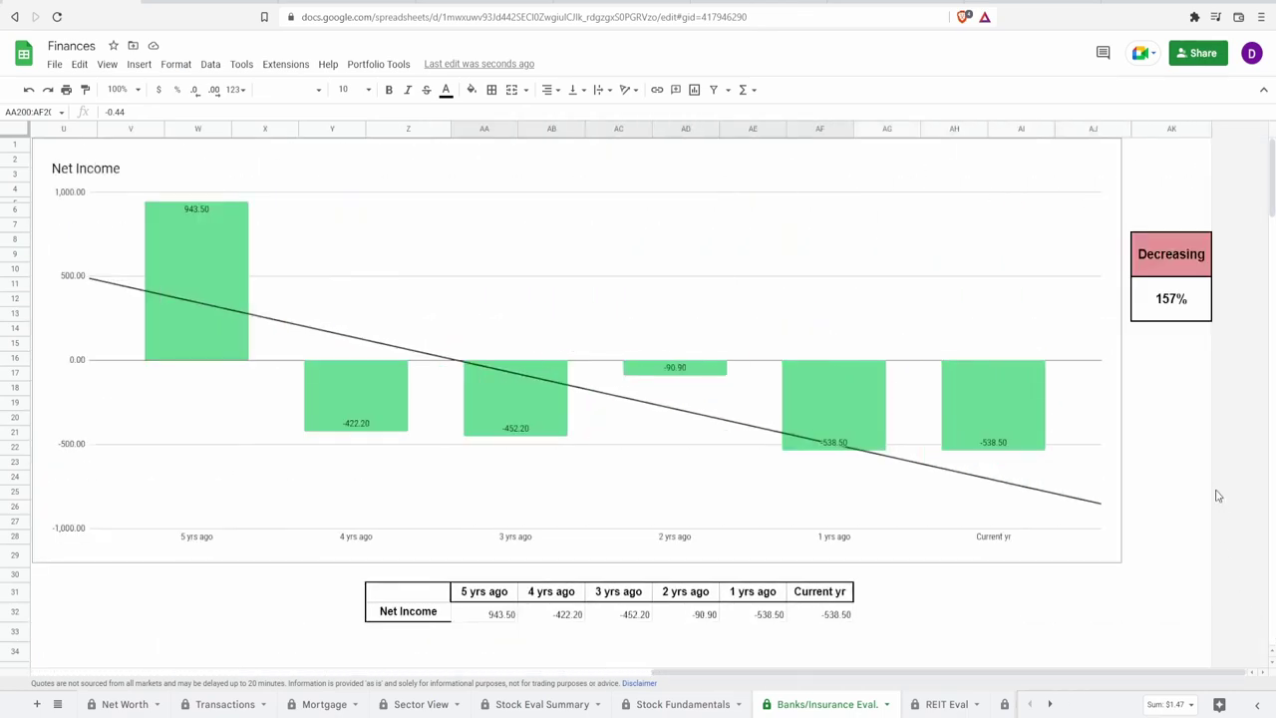
{"action": "scroll", "coordinate": [1217, 495], "scroll_direction": "down", "scroll_amount": 18}
{"action": "scroll", "coordinate": [1217, 495], "scroll_direction": "down", "scroll_amount": 6}
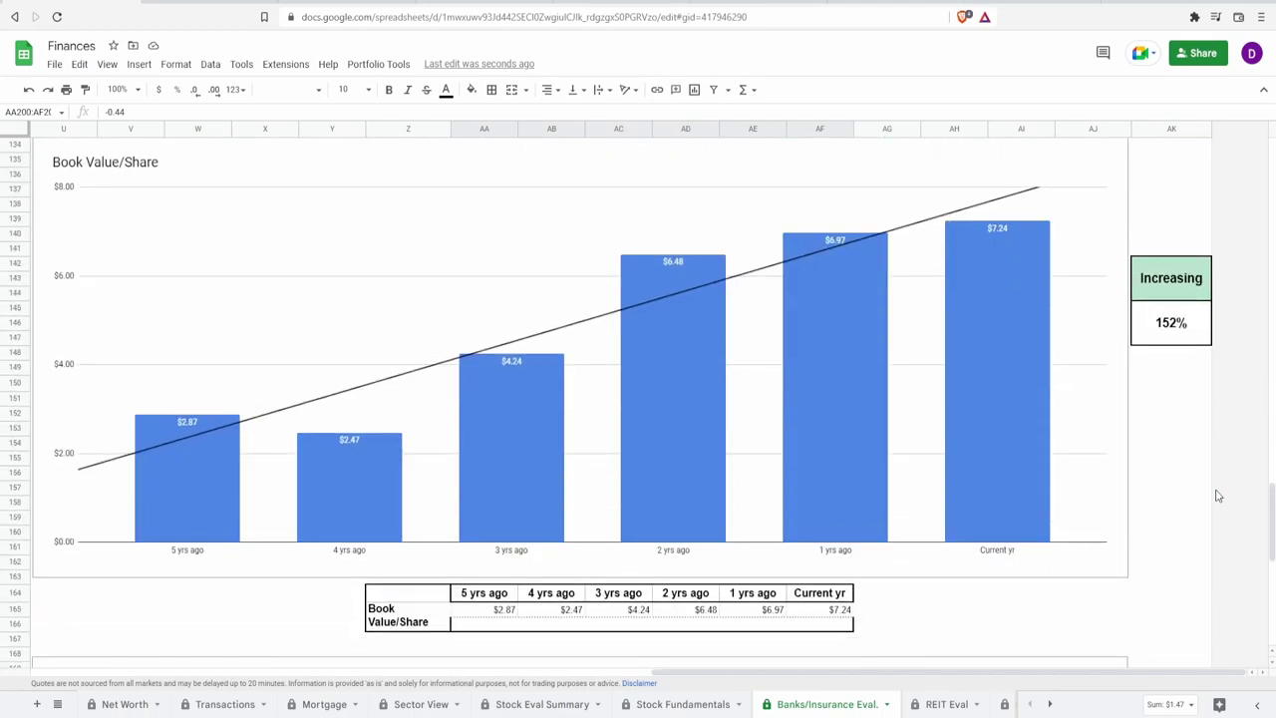
{"action": "left_click", "coordinate": [973, 447]}
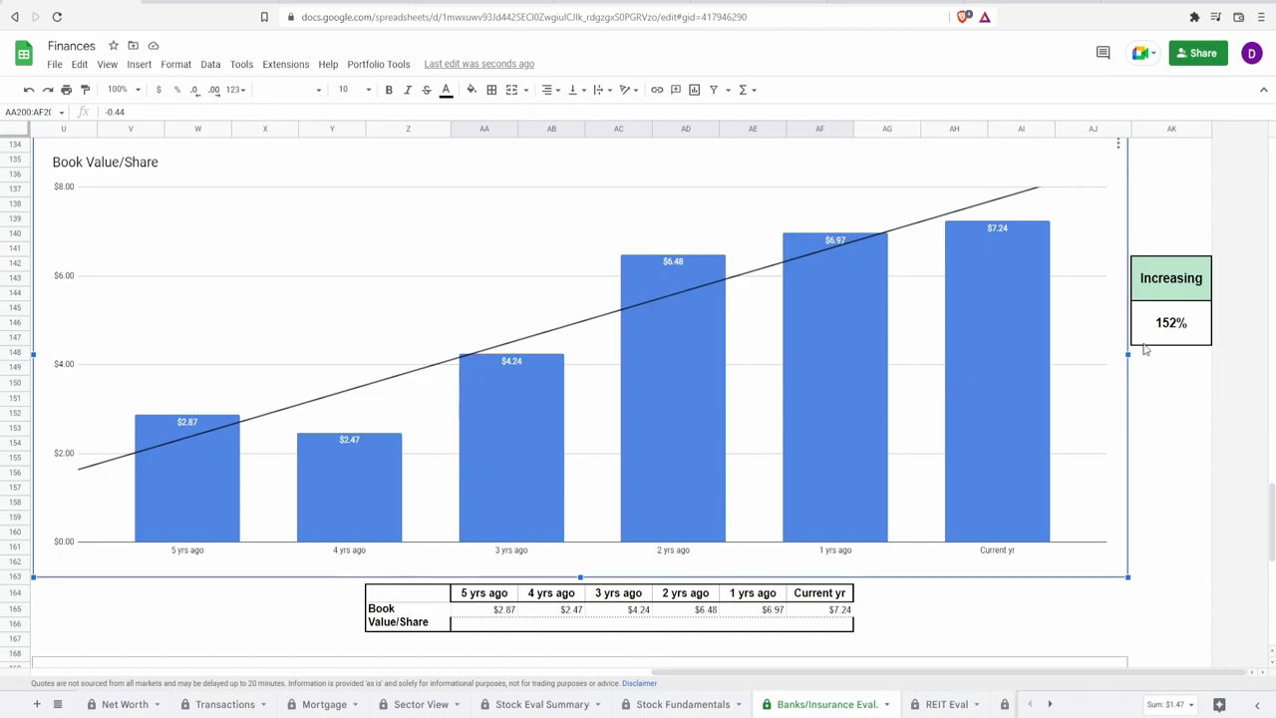
{"action": "left_click", "coordinate": [1190, 329]}
Inspect the Tangible Book Value/Share chart year by year, along with its rate of change
{"action": "scroll", "coordinate": [1163, 408], "scroll_direction": "down", "scroll_amount": 5}
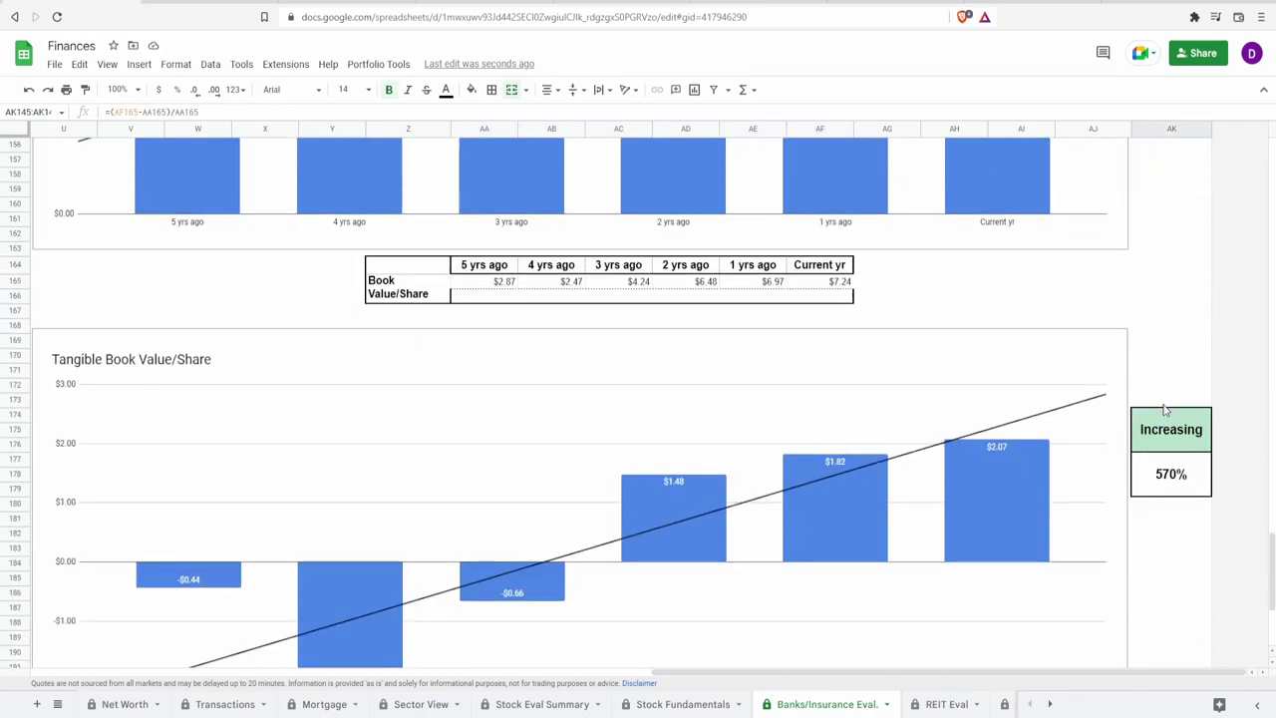
{"action": "scroll", "coordinate": [997, 439], "scroll_direction": "down", "scroll_amount": 1}
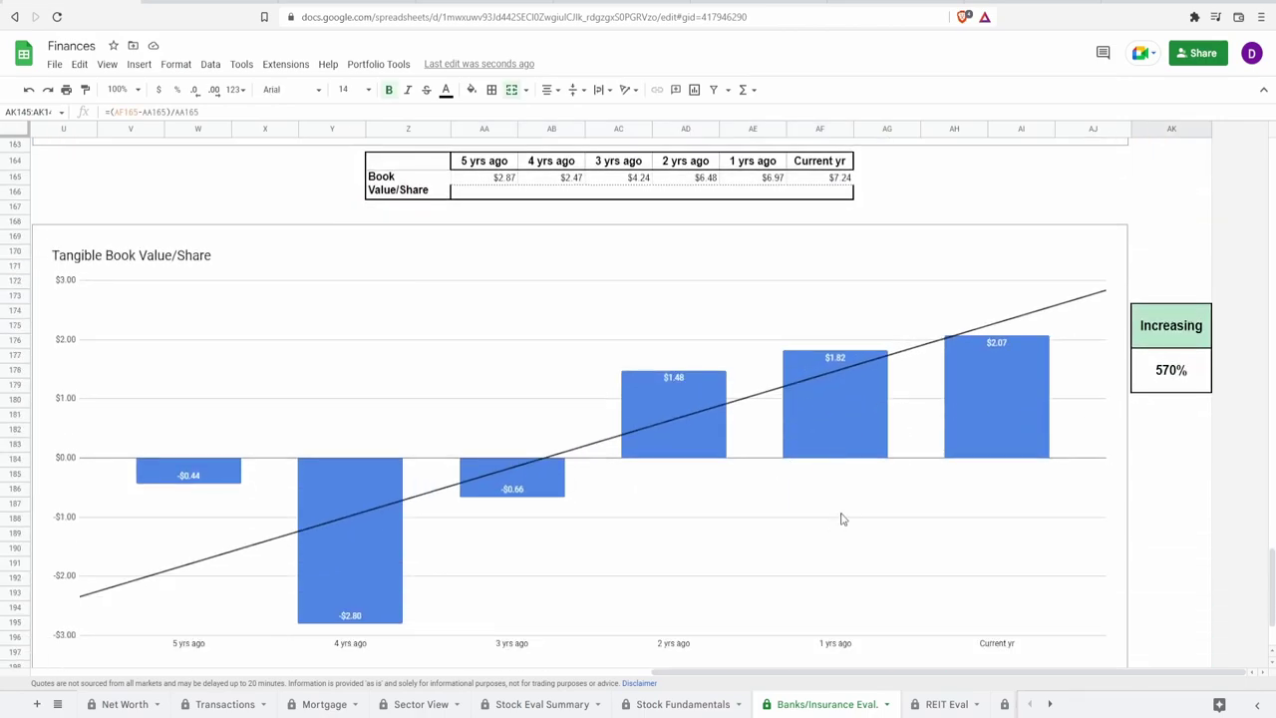
{"action": "left_click", "coordinate": [687, 542]}
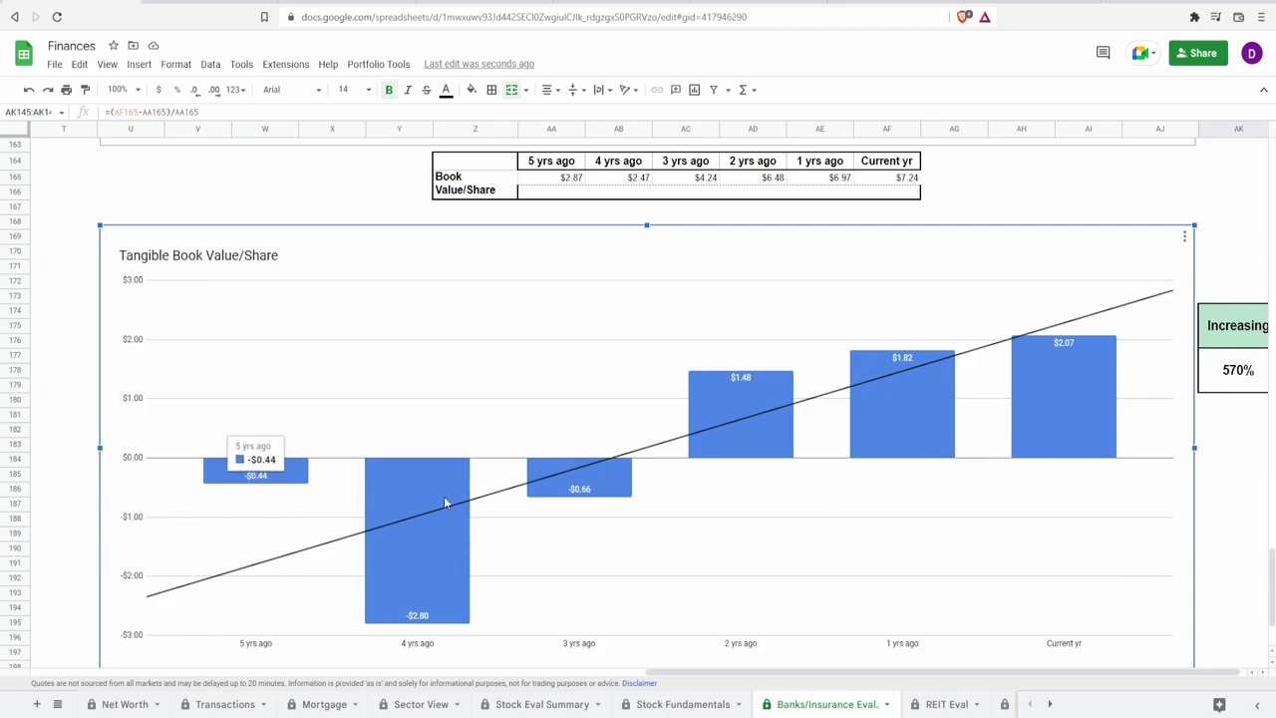
{"action": "mouse_move", "coordinate": [1045, 387]}
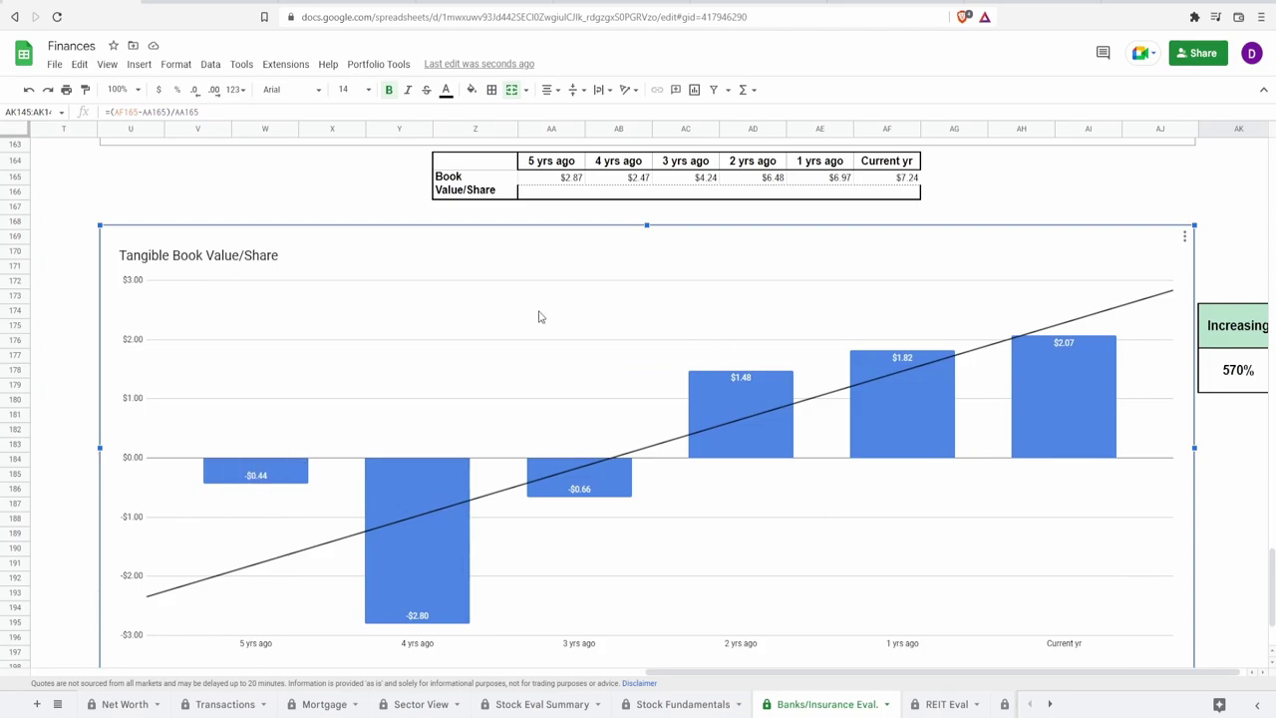
{"action": "mouse_move", "coordinate": [297, 465]}
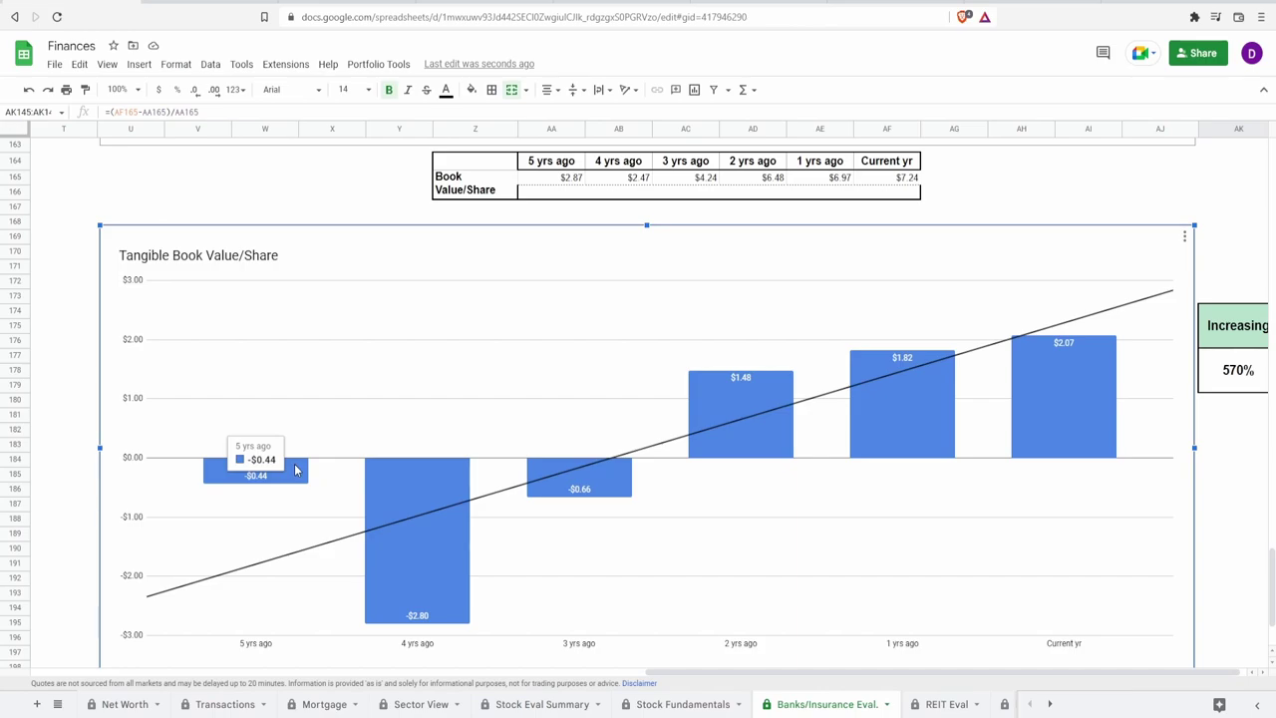
{"action": "mouse_move", "coordinate": [420, 628]}
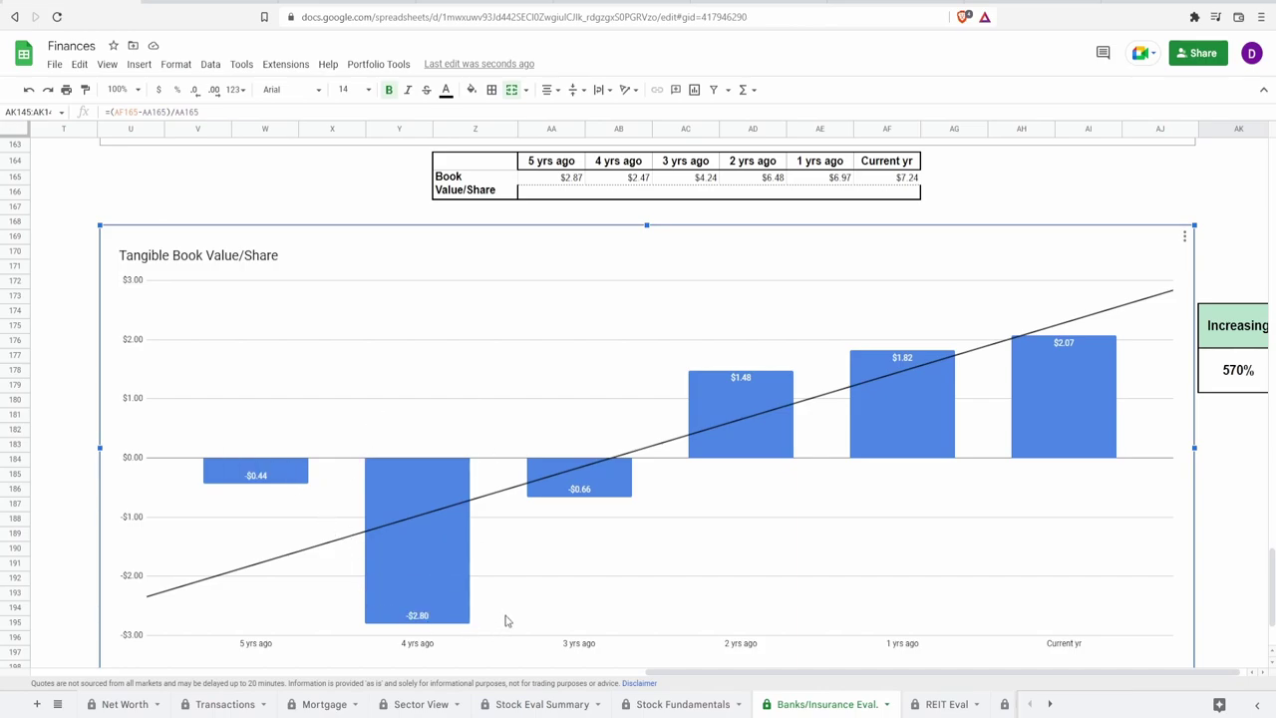
{"action": "left_click", "coordinate": [1232, 387]}
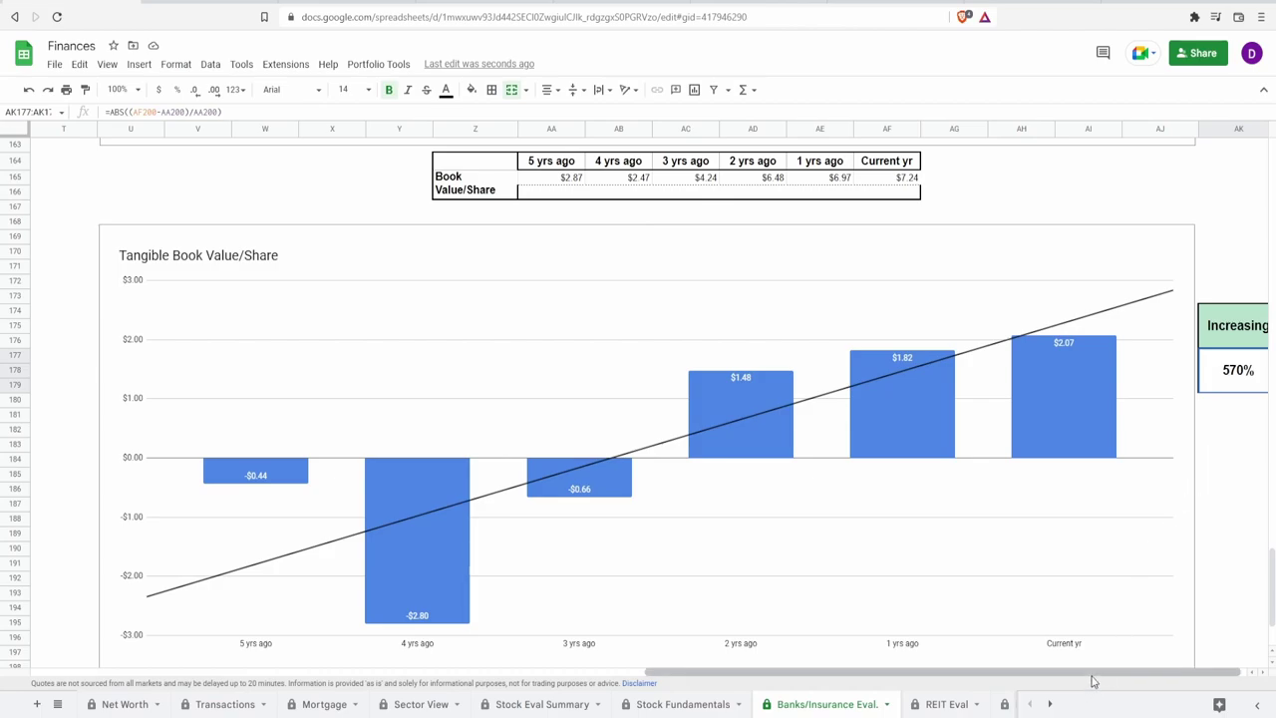
Review the Valuation table's book value and tangible book value per share with their price ratios
{"action": "left_click_drag", "start_coordinate": [1095, 673], "coordinate": [1121, 675]}
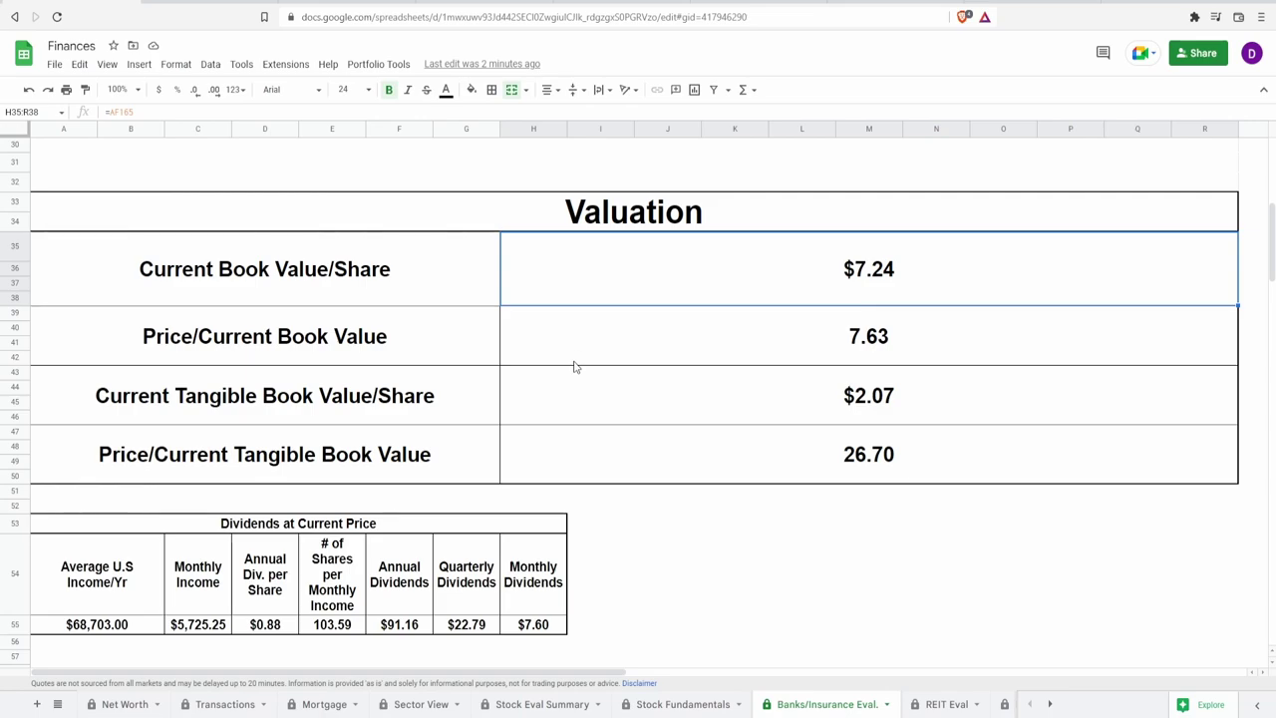
{"action": "left_click", "coordinate": [574, 363]}
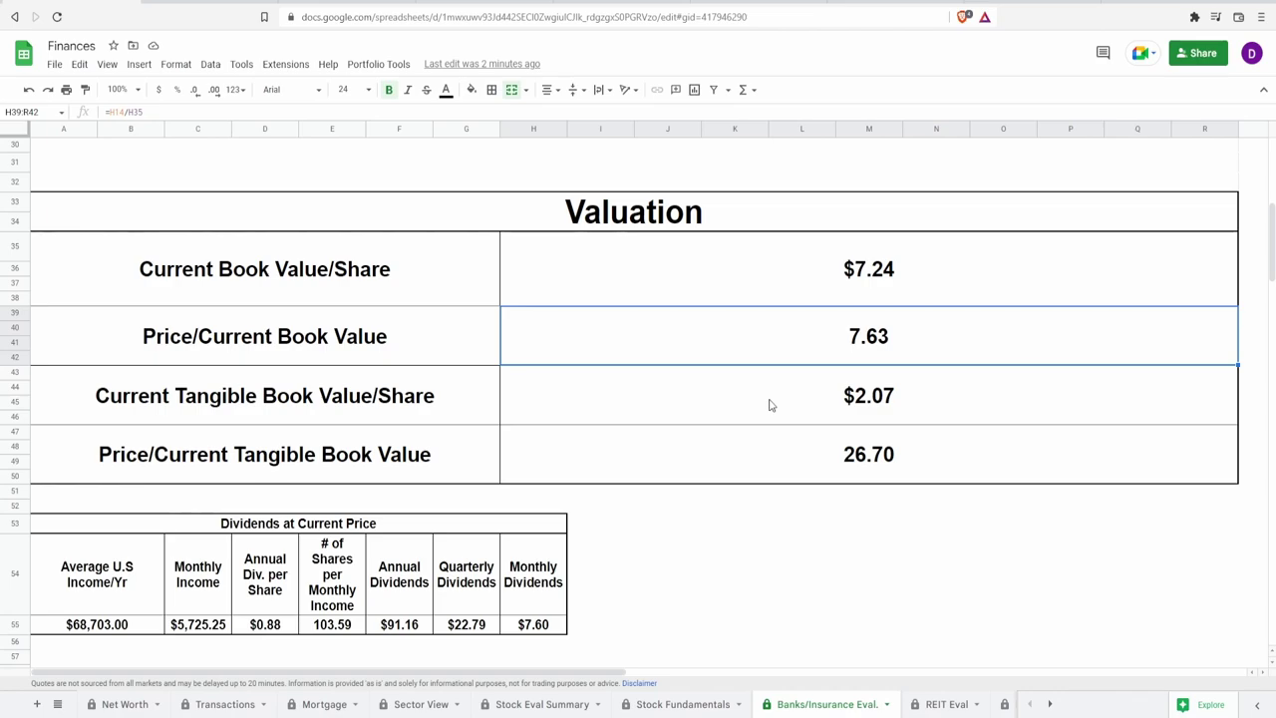
{"action": "key", "text": "Down"}
{"action": "key", "text": "Down"}
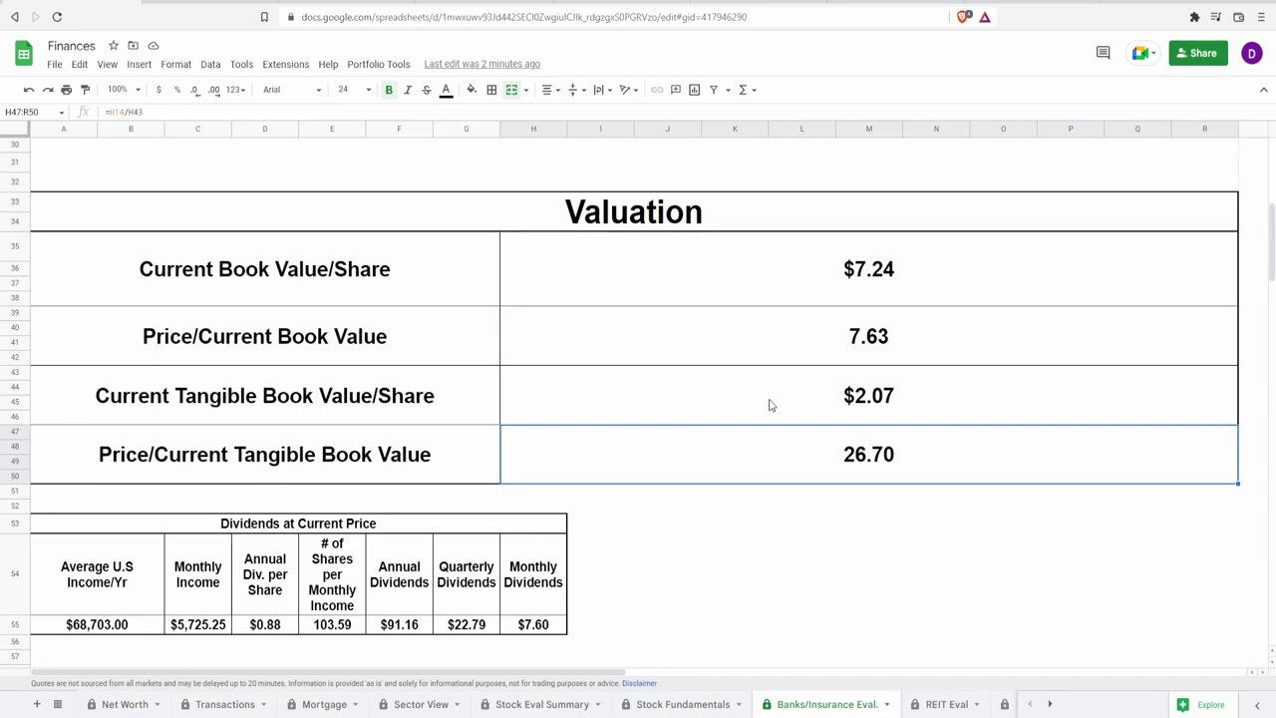
{"action": "left_click", "coordinate": [788, 292]}
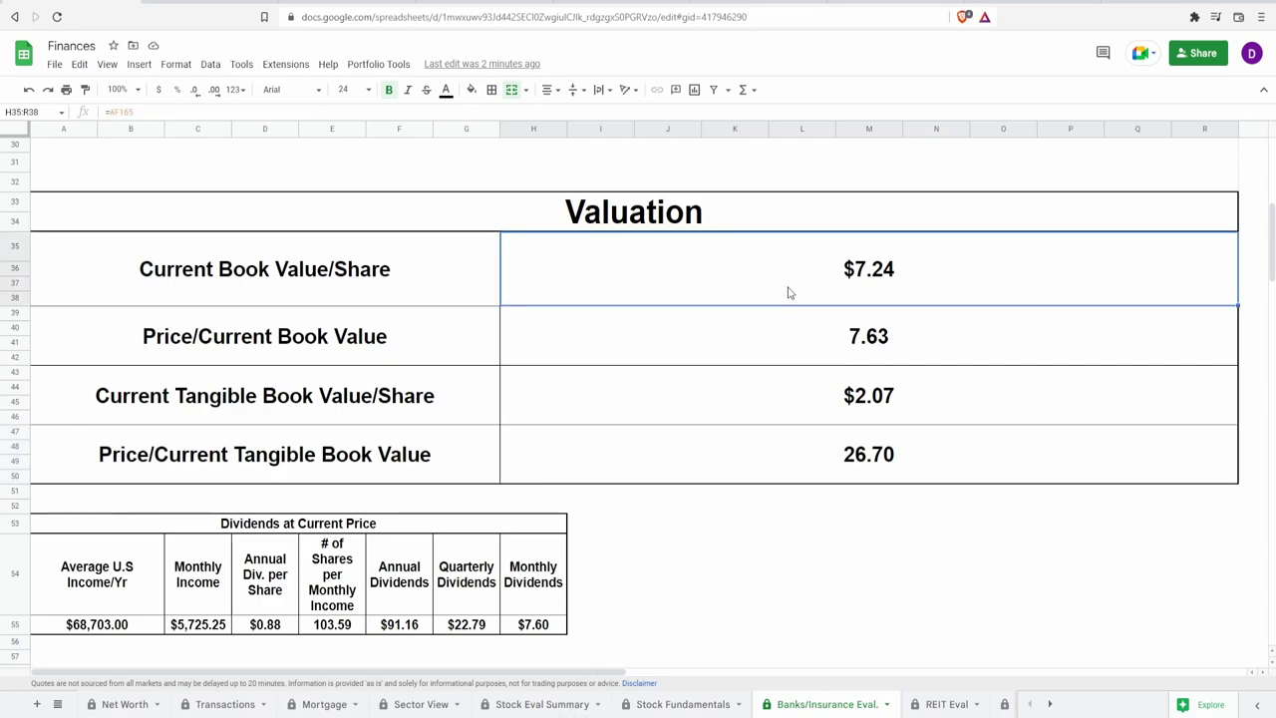
{"action": "key", "text": "Down"}
{"action": "key", "text": "Down"}
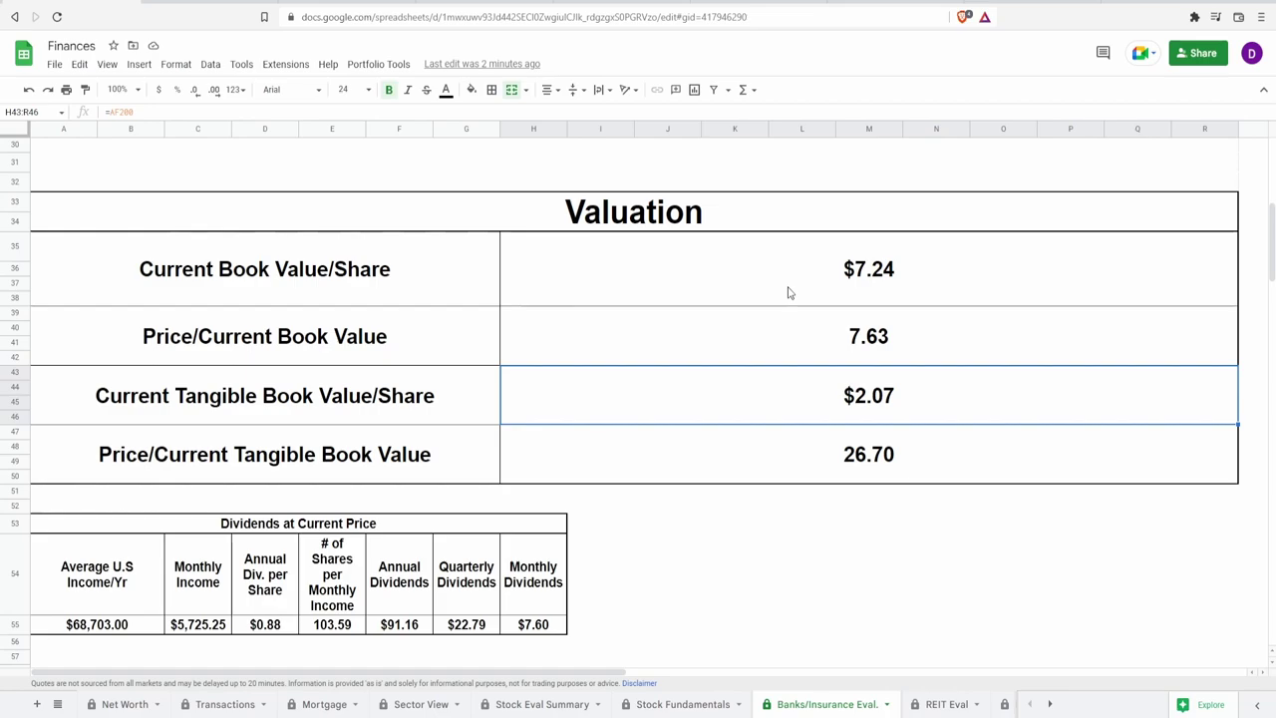
Return to the Stock Eval Summary sheet and compare the target share prices and assumptions with the current share price
{"action": "left_click", "coordinate": [542, 706]}
{"action": "left_click", "coordinate": [401, 331]}
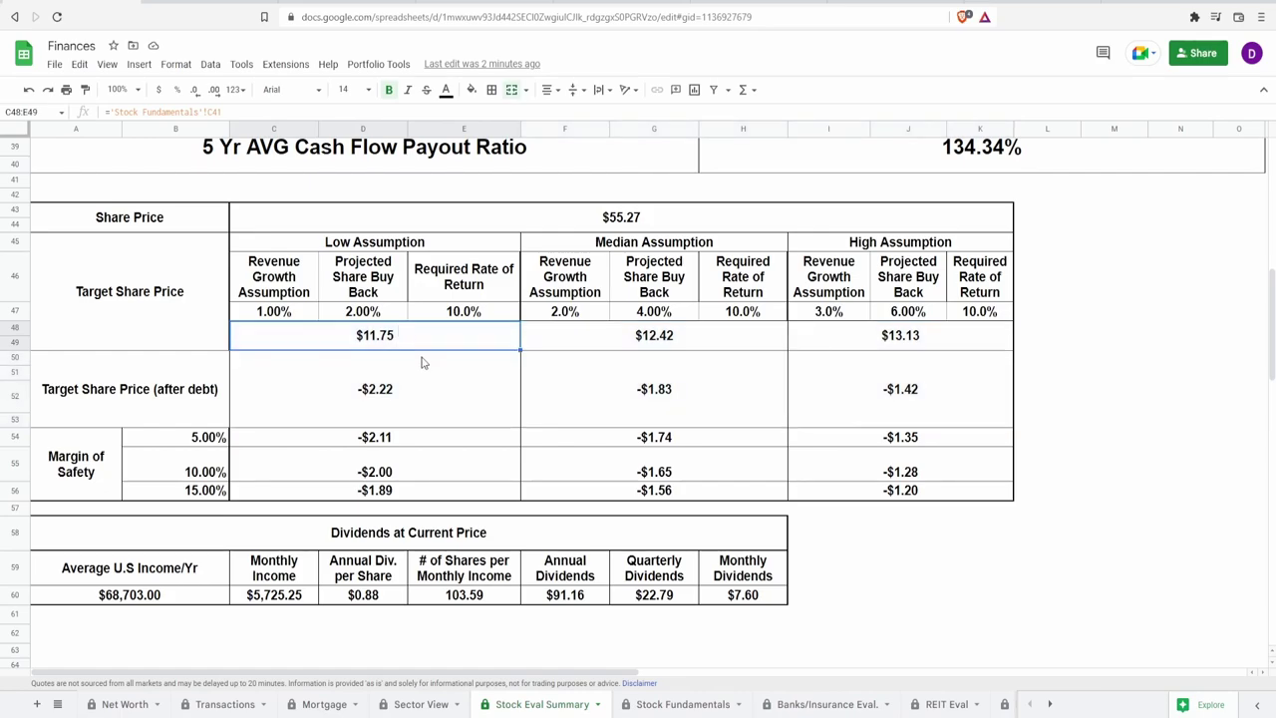
{"action": "left_click", "coordinate": [893, 346]}
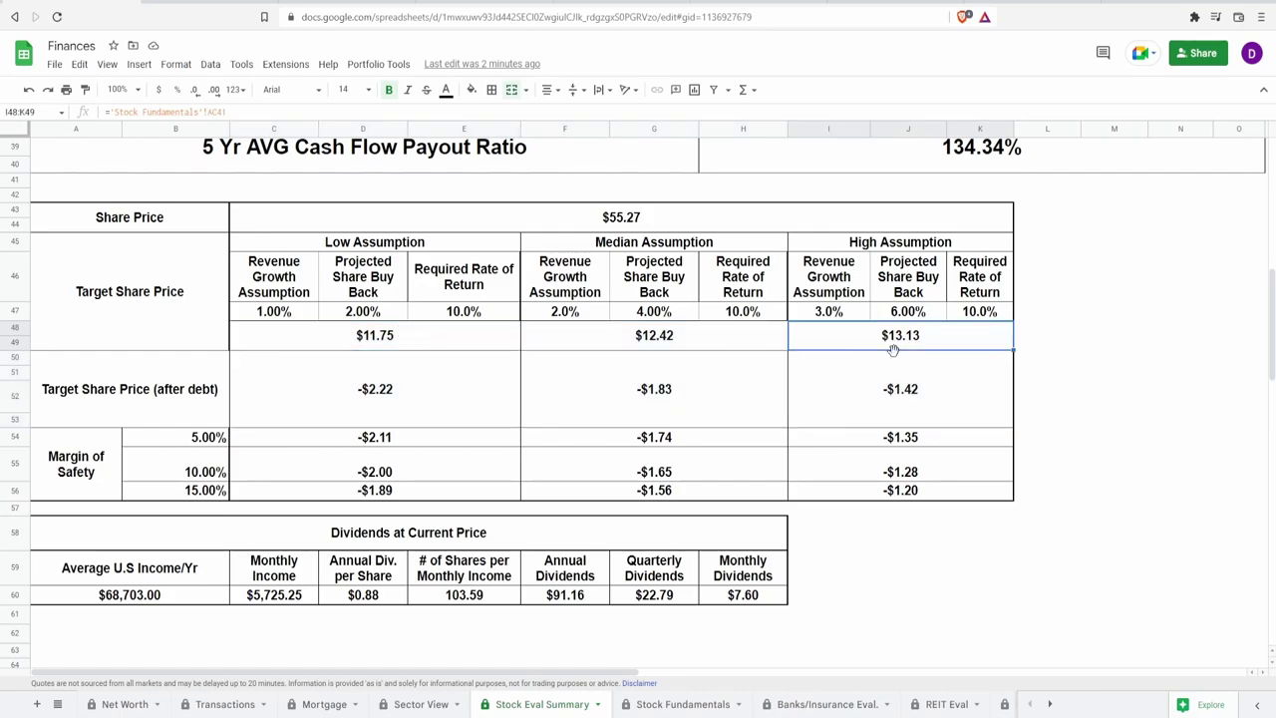
{"action": "left_click", "coordinate": [753, 211]}
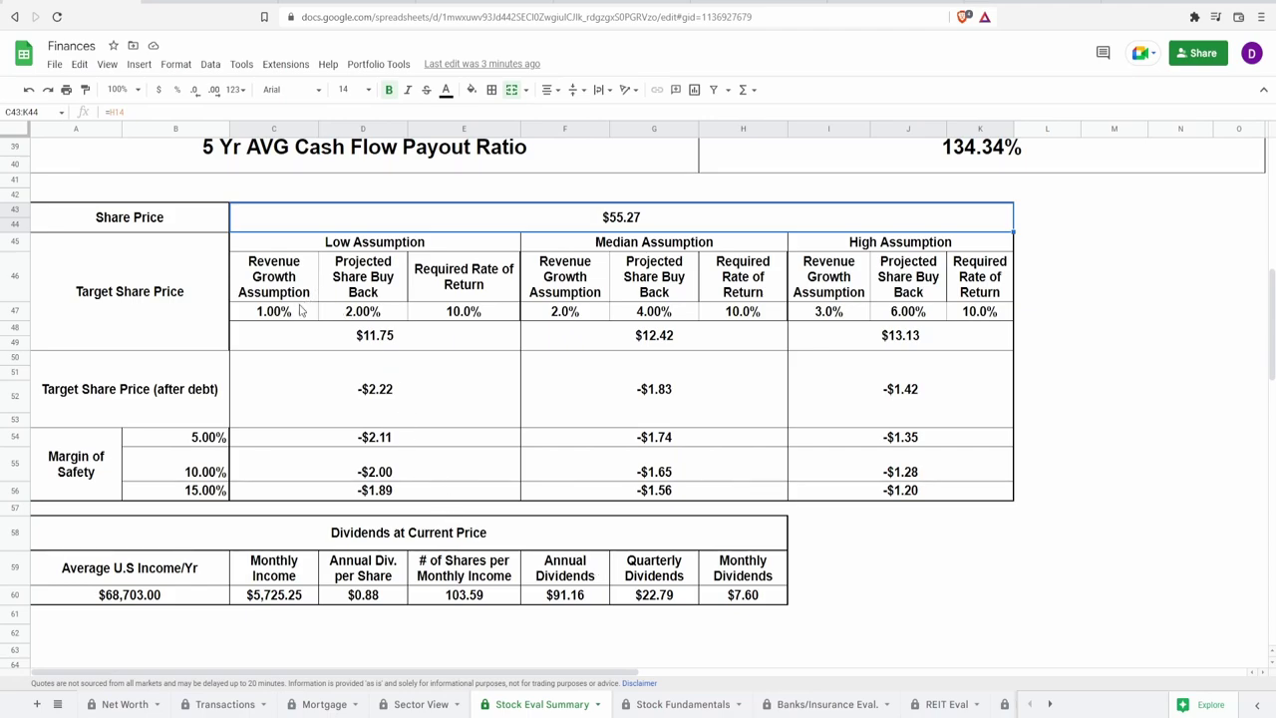
{"action": "left_click_drag", "start_coordinate": [303, 311], "coordinate": [378, 311]}
{"action": "left_click_drag", "start_coordinate": [465, 301], "coordinate": [907, 335]}
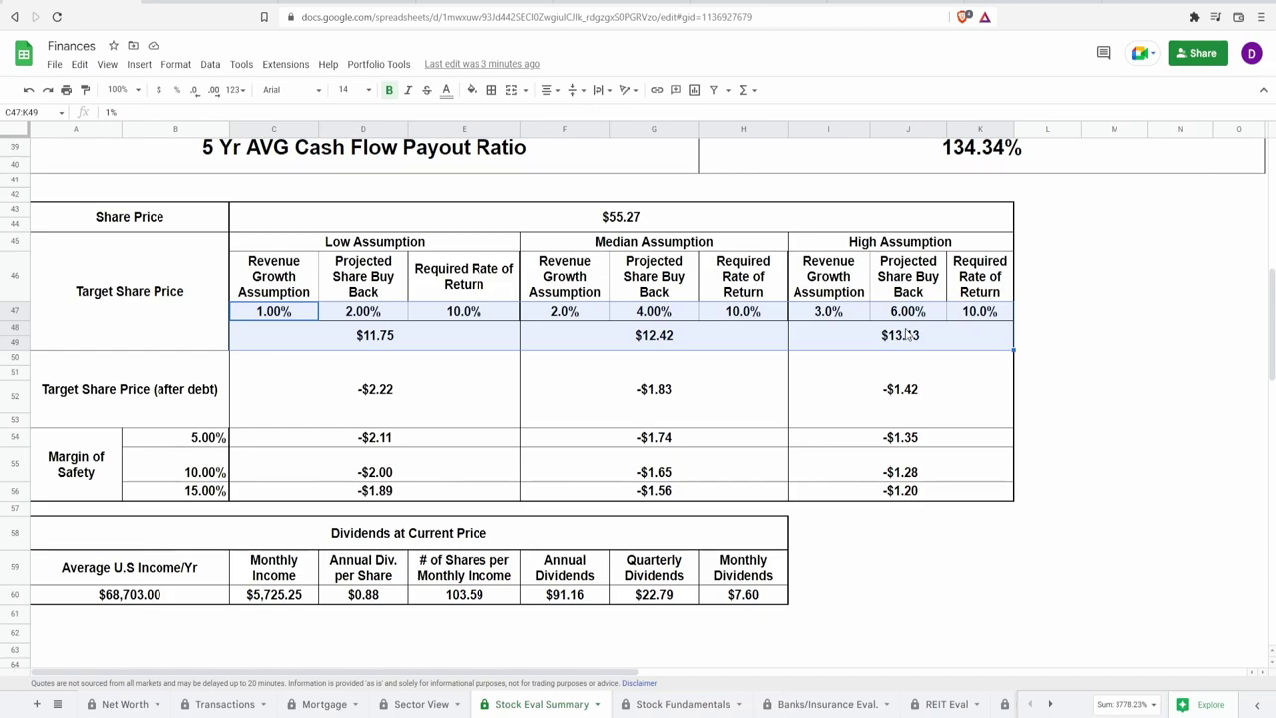
Set the high Revenue Growth Assumption to 10% and check the high target share price before and after debt
{"action": "left_click", "coordinate": [844, 317]}
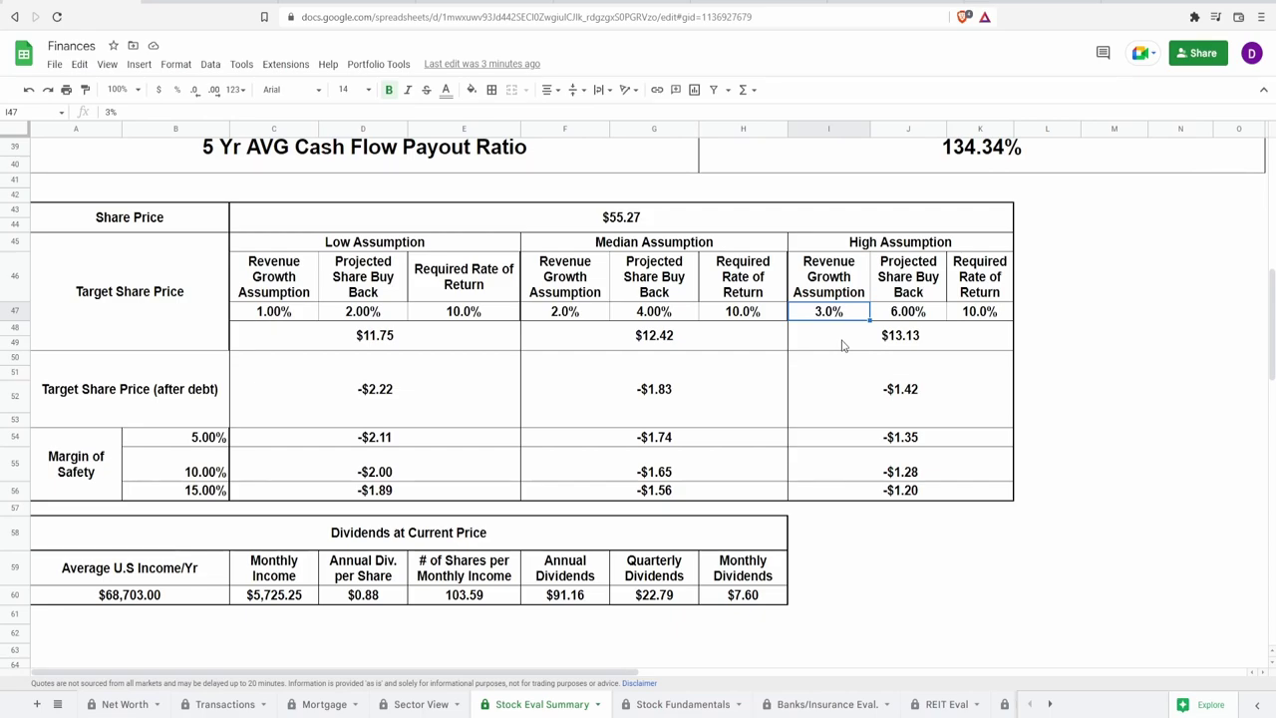
{"action": "type", "text": "10"}
{"action": "key", "text": "Tab"}
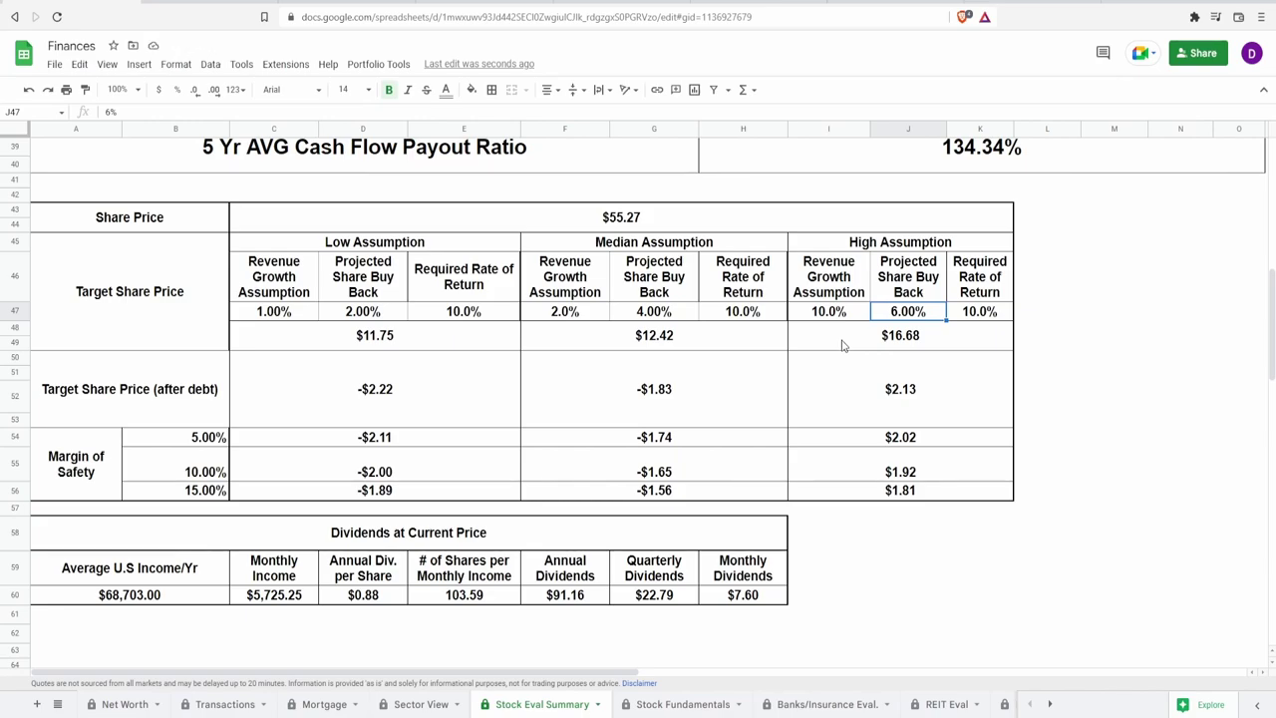
{"action": "key", "text": "Right"}
{"action": "left_click", "coordinate": [842, 345]}
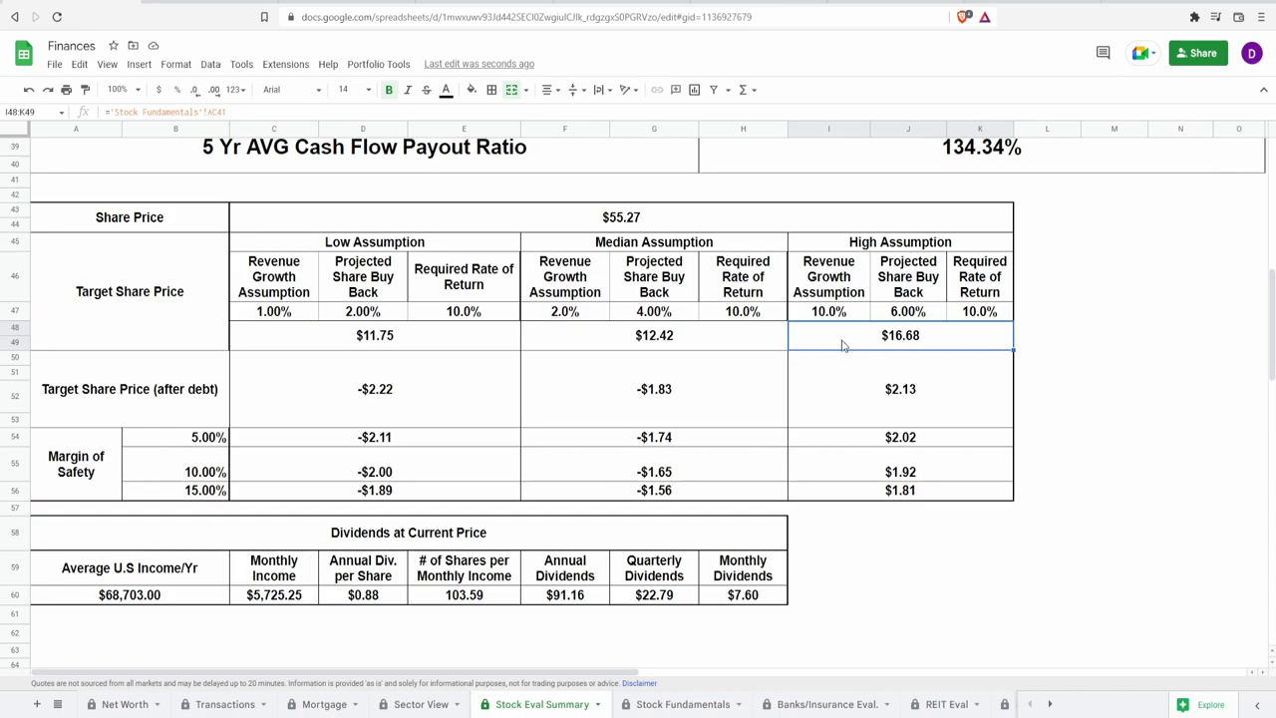
{"action": "key", "text": "Down"}
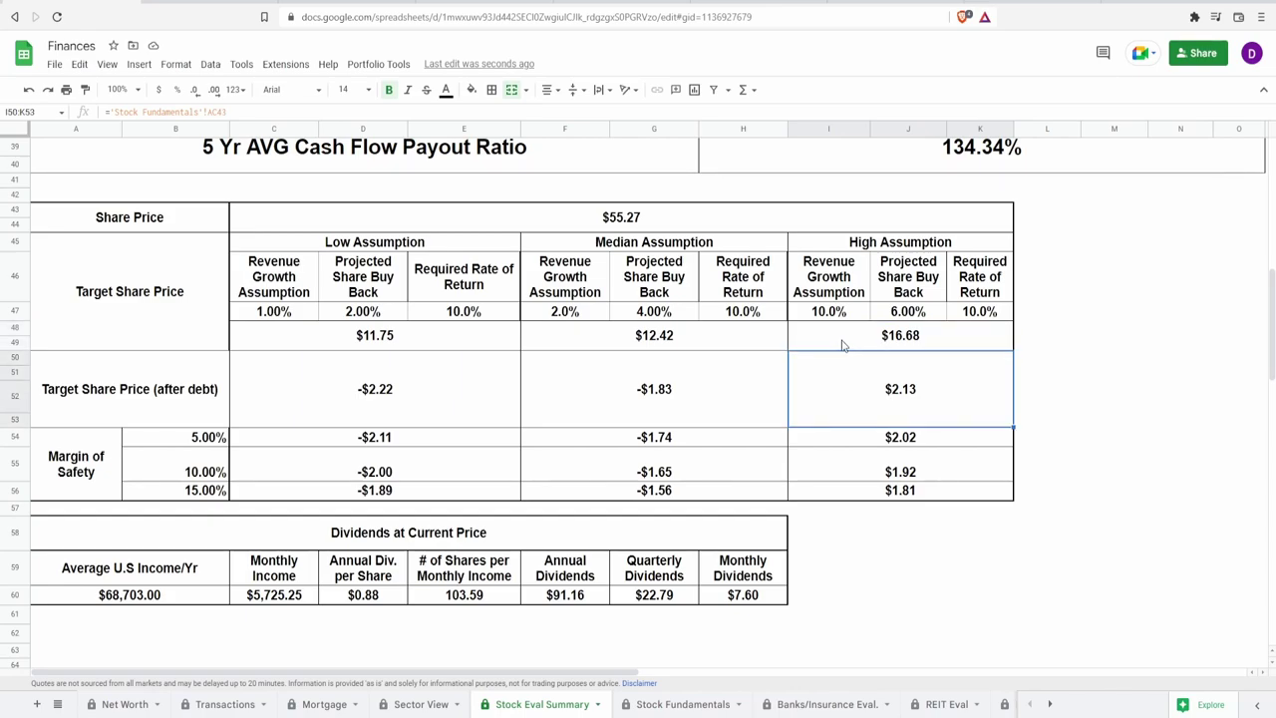
Set the Revenue Growth Assumption under High Assumption to 3%
{"action": "key", "text": "Down"}
{"action": "key", "text": "Up"}
{"action": "key", "text": "Up"}
{"action": "key", "text": "Up"}
{"action": "type", "text": "3"}
{"action": "key", "text": "Return"}
{"action": "key", "text": "Up"}
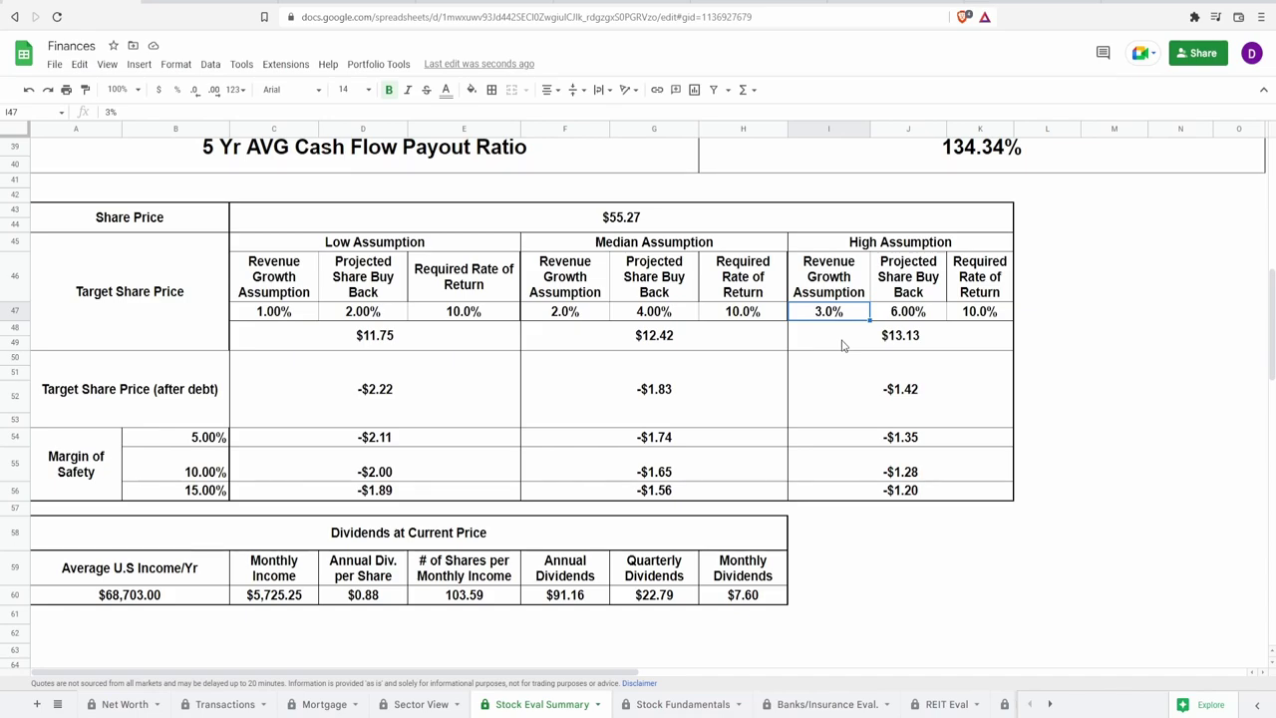
Review the Dividends at Current Price table from average U.S. income and shares per monthly income through annual, quarterly and monthly dividends
{"action": "left_click", "coordinate": [458, 545]}
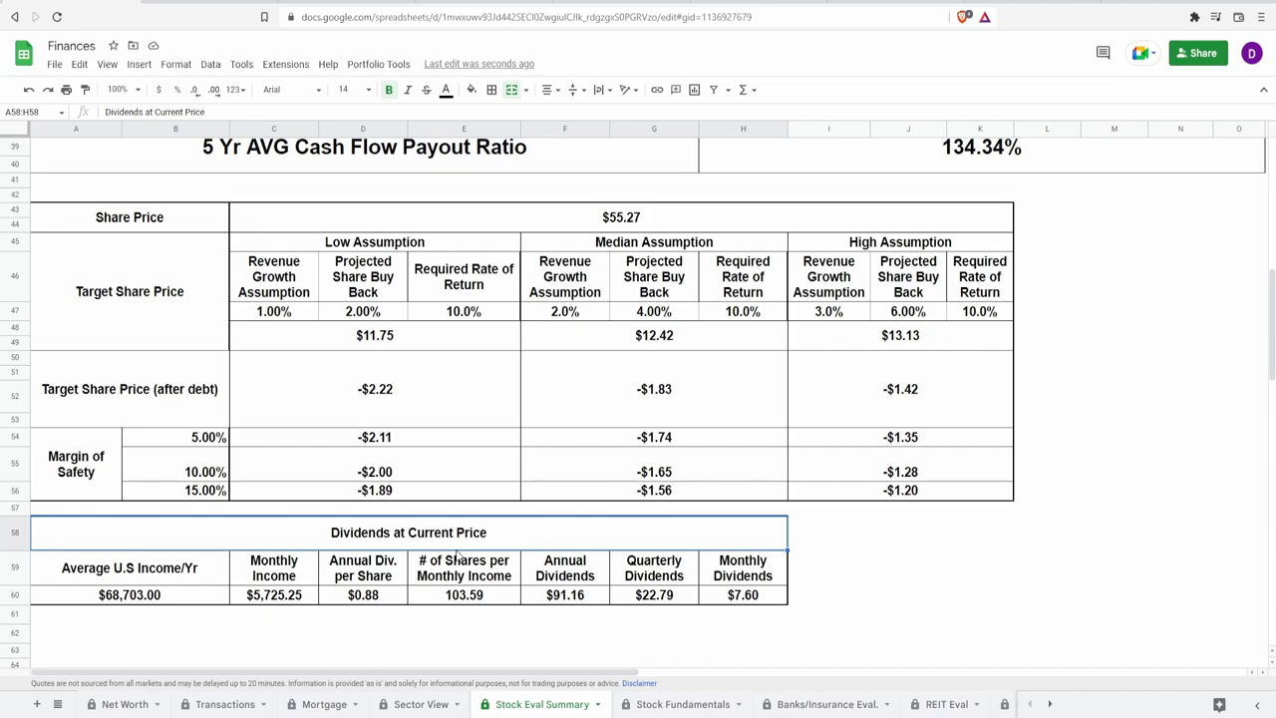
{"action": "key", "text": "Down"}
{"action": "key", "text": "Down"}
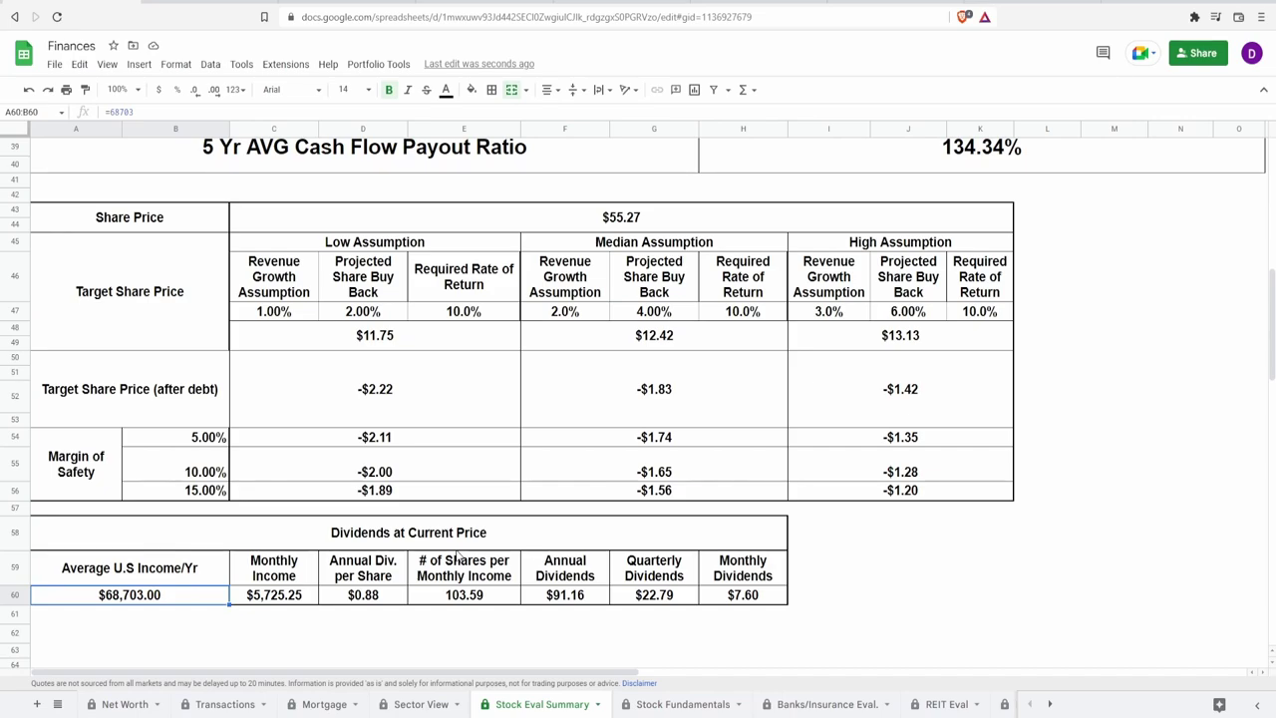
{"action": "key", "text": "Right"}
{"action": "key", "text": "Right"}
{"action": "key", "text": "Right"}
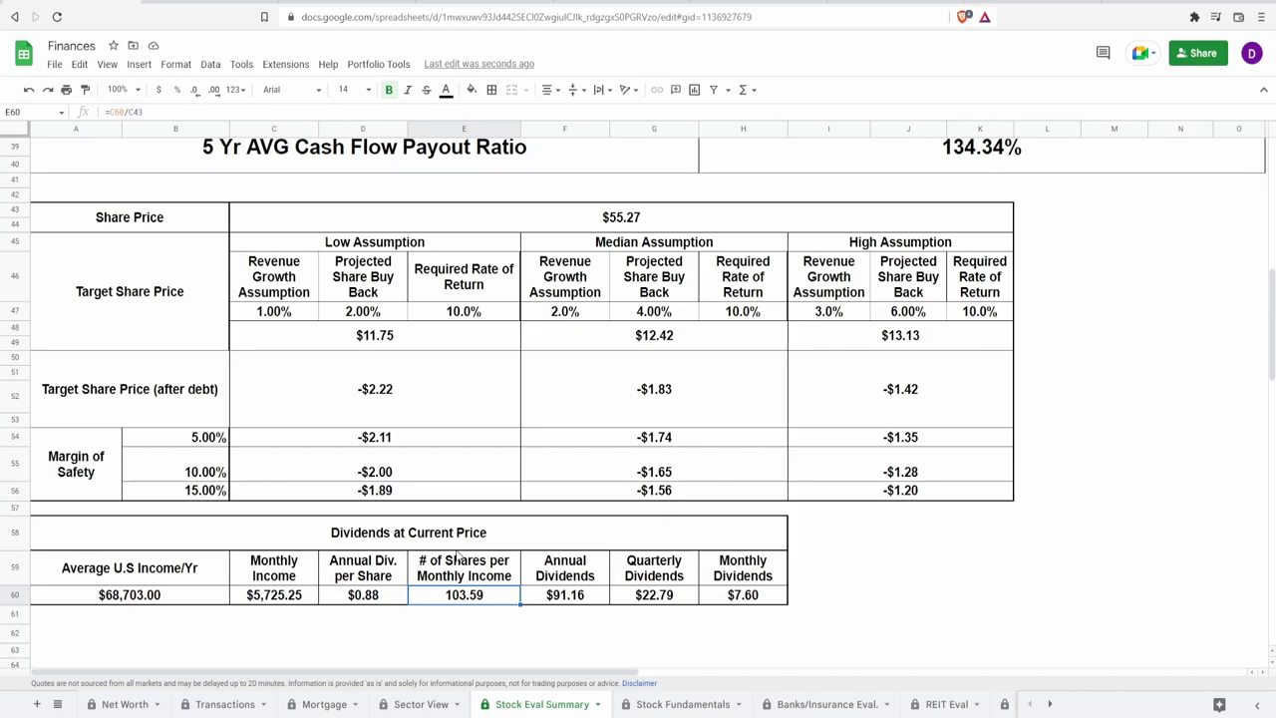
{"action": "key", "text": "Right"}
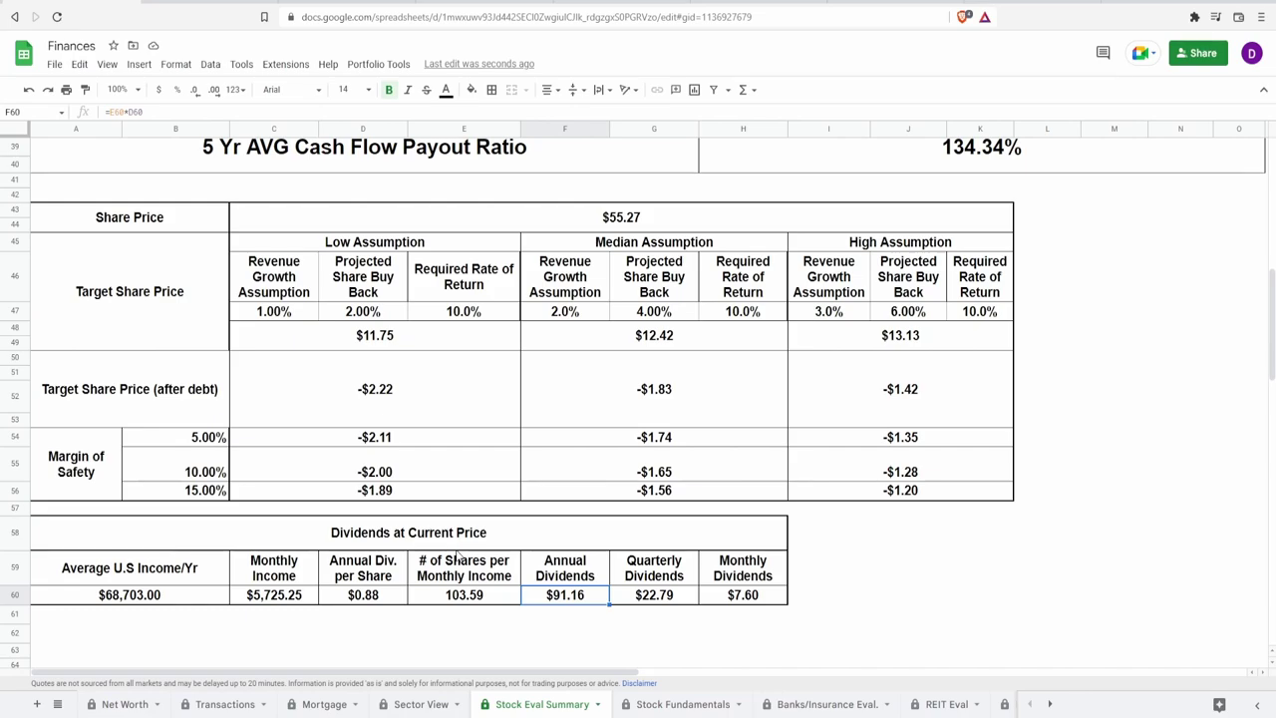
{"action": "key", "text": "Right"}
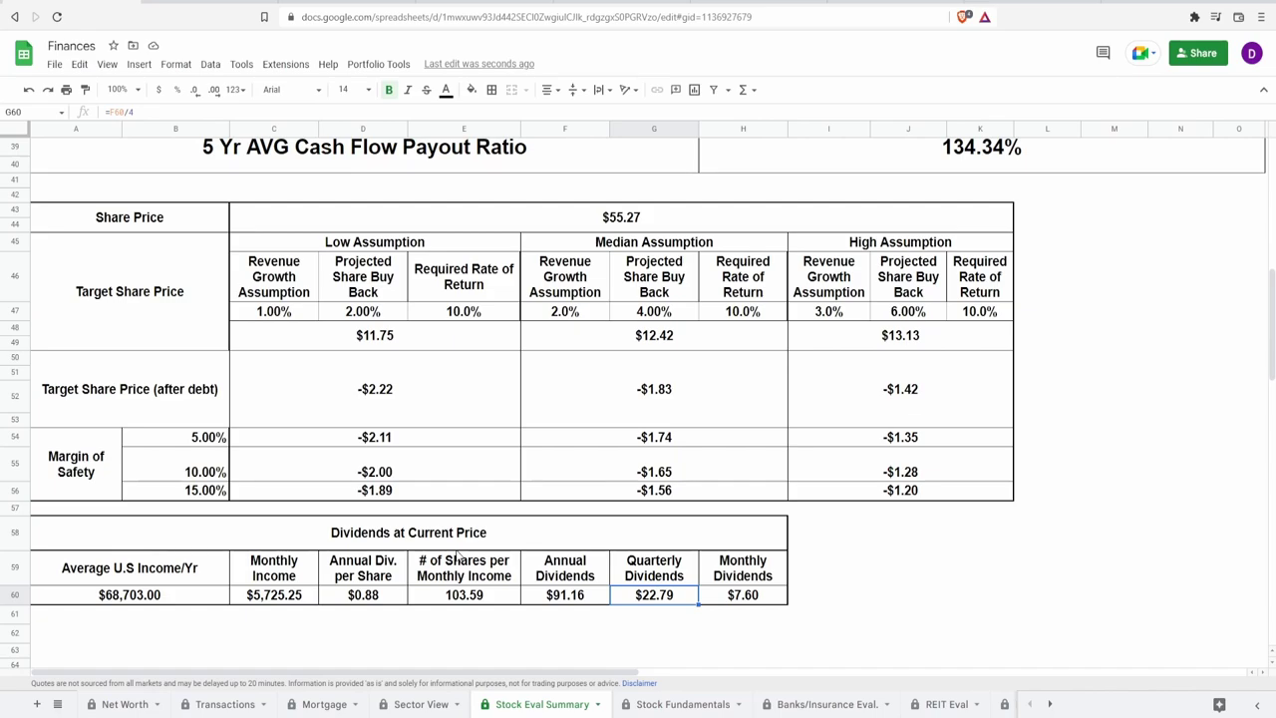
{"action": "key", "text": "Right"}
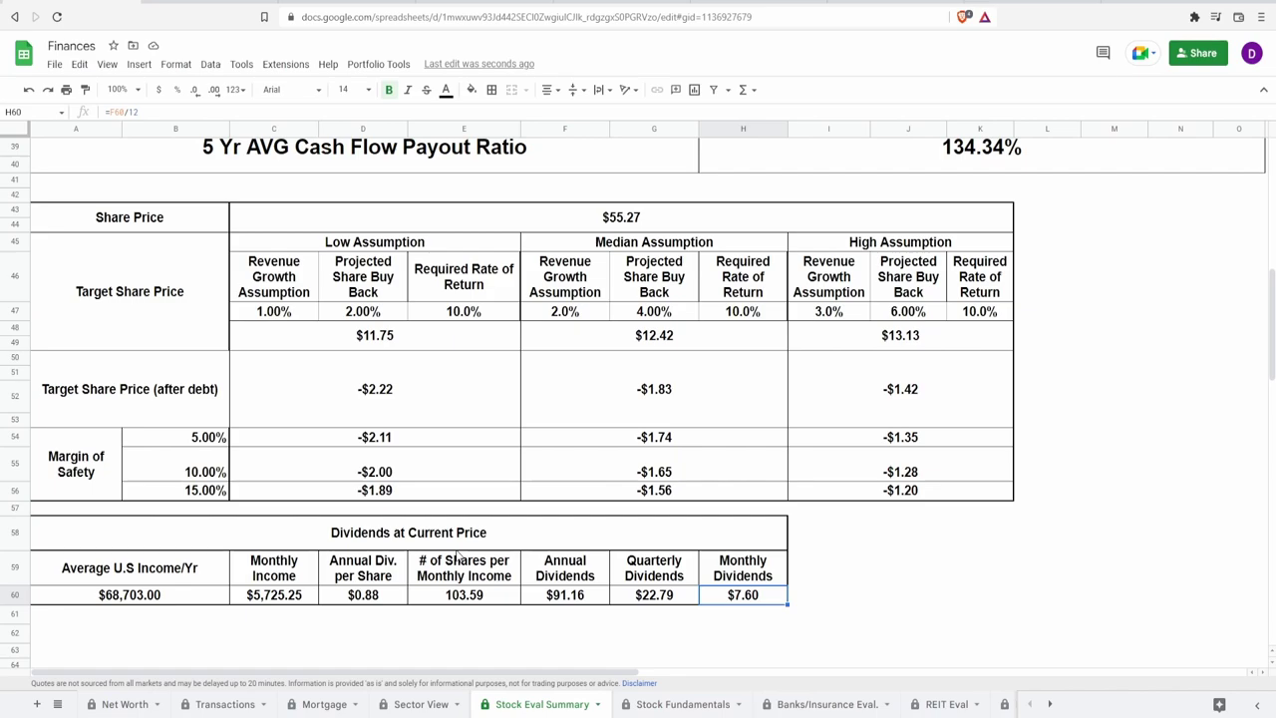
{"action": "key", "text": "Left"}
{"action": "key", "text": "Left"}
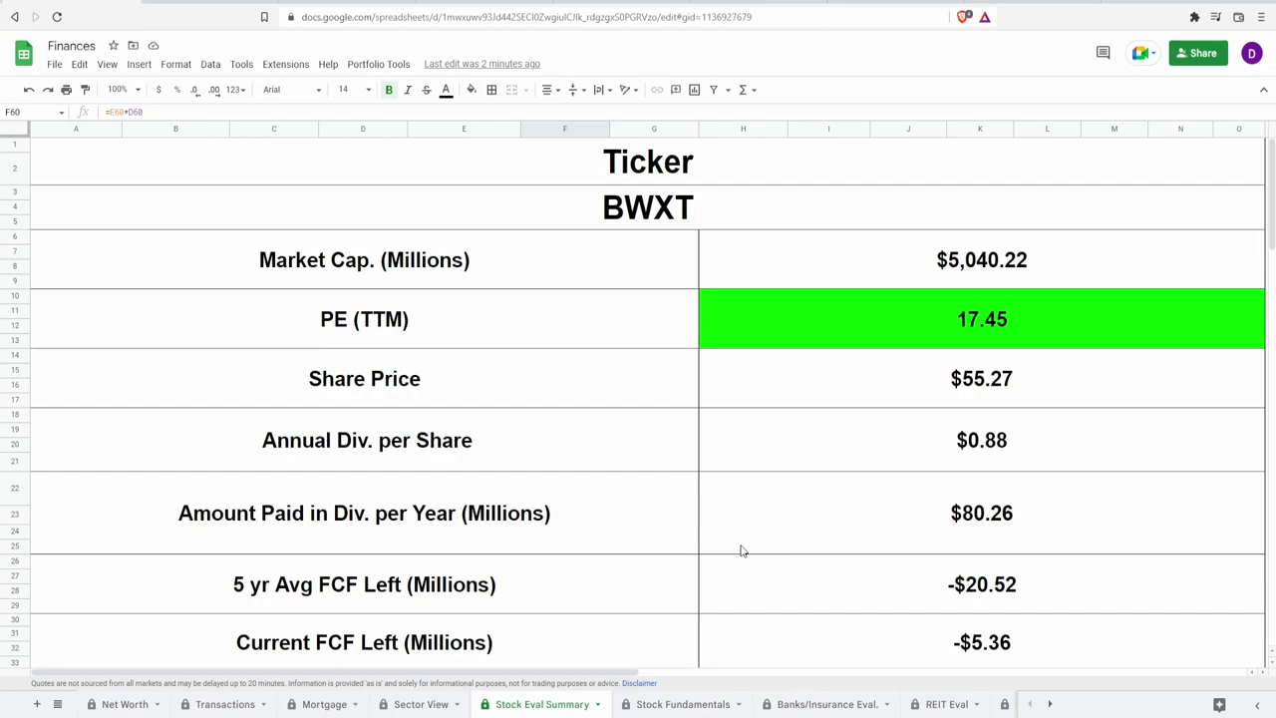
Check the 5 yr Avg FCF Left and Current FCF Left values in the BWXT summary
{"action": "left_click", "coordinate": [849, 596]}
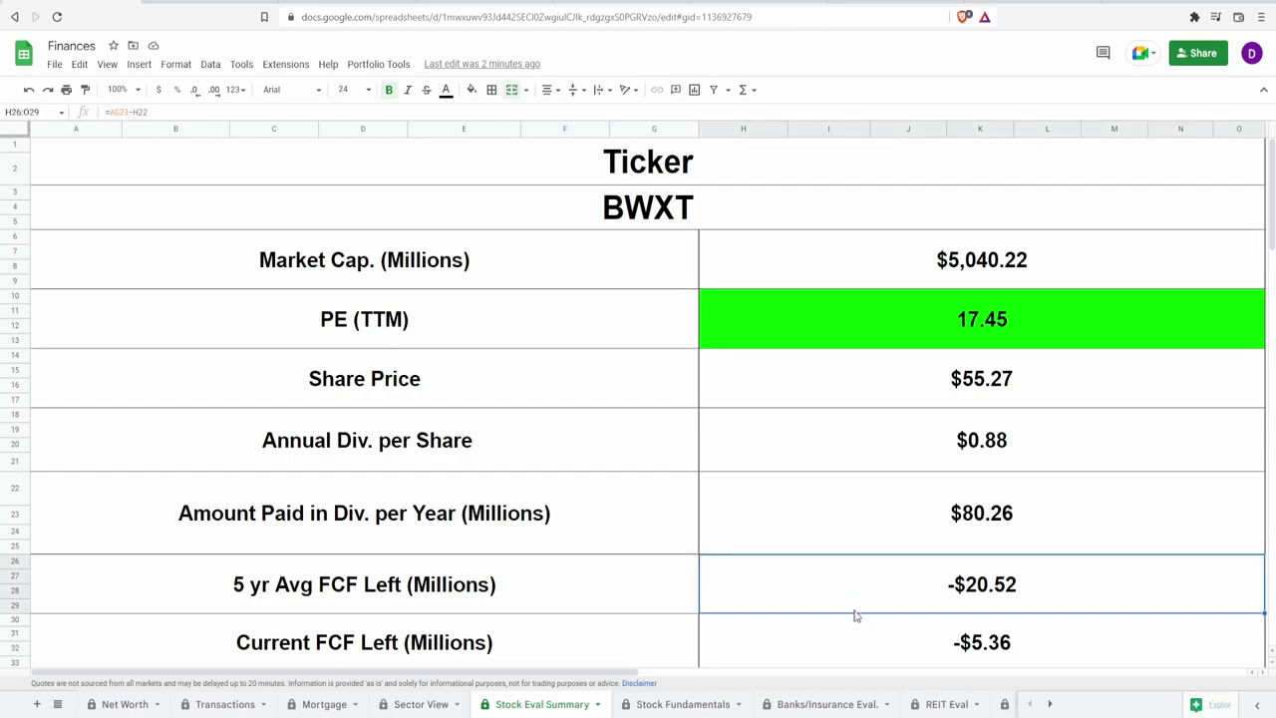
{"action": "left_click", "coordinate": [869, 647]}
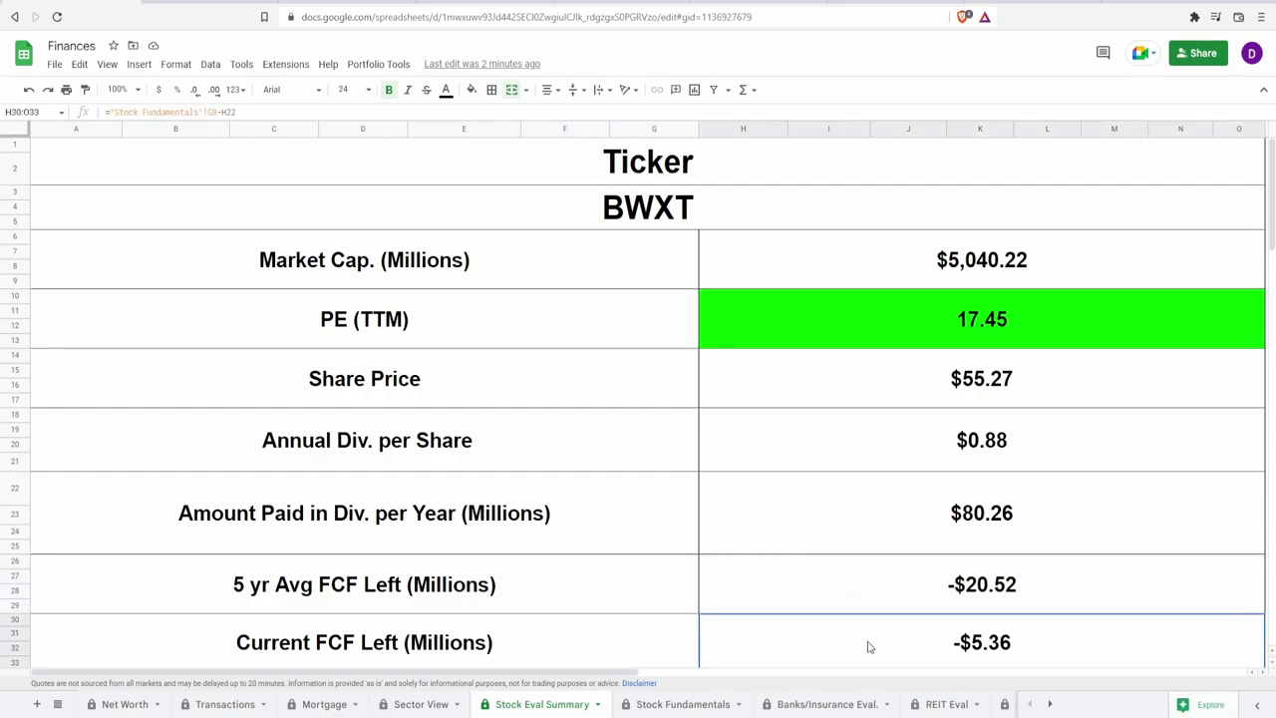
{"action": "left_click", "coordinate": [891, 601]}
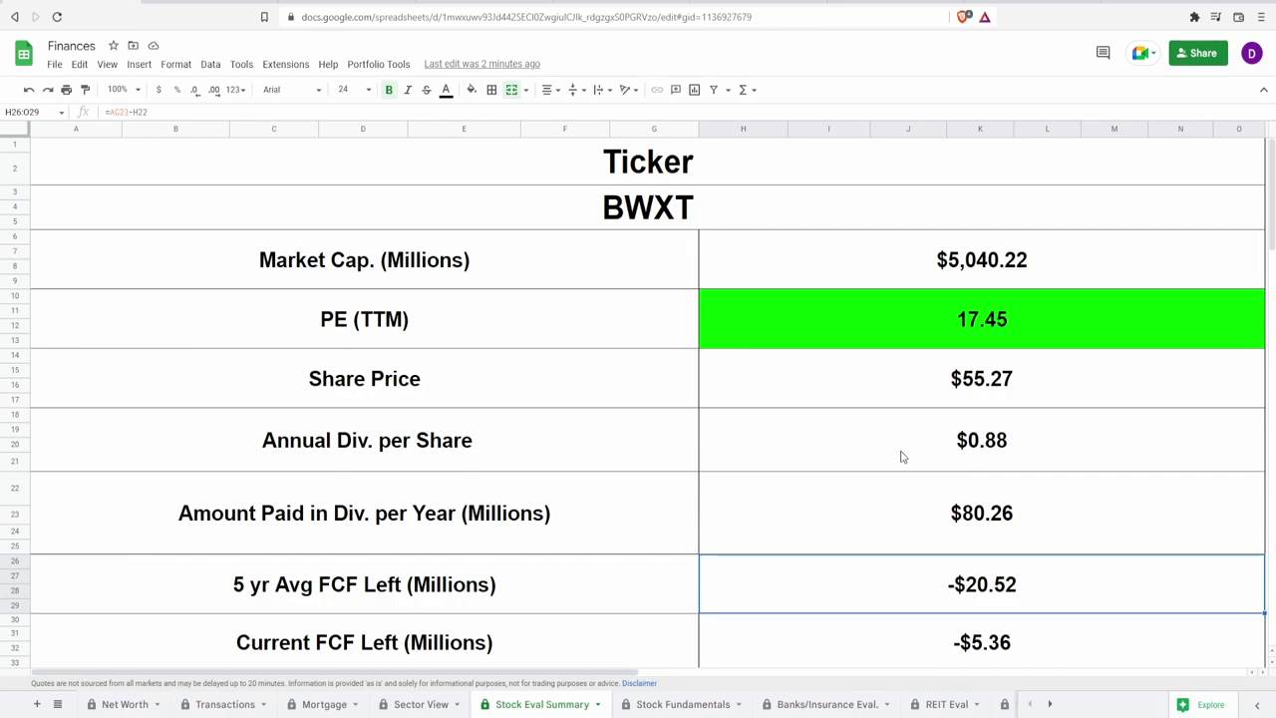
Examine the Free Cash Flow and Cashflow-Total Liabilities charts, and return to the ticker overview at the start of the sheet
{"action": "scroll", "coordinate": [1077, 484], "scroll_direction": "right", "scroll_amount": 10}
{"action": "scroll", "coordinate": [1077, 484], "scroll_direction": "down", "scroll_amount": 3}
{"action": "left_click", "coordinate": [1022, 488]}
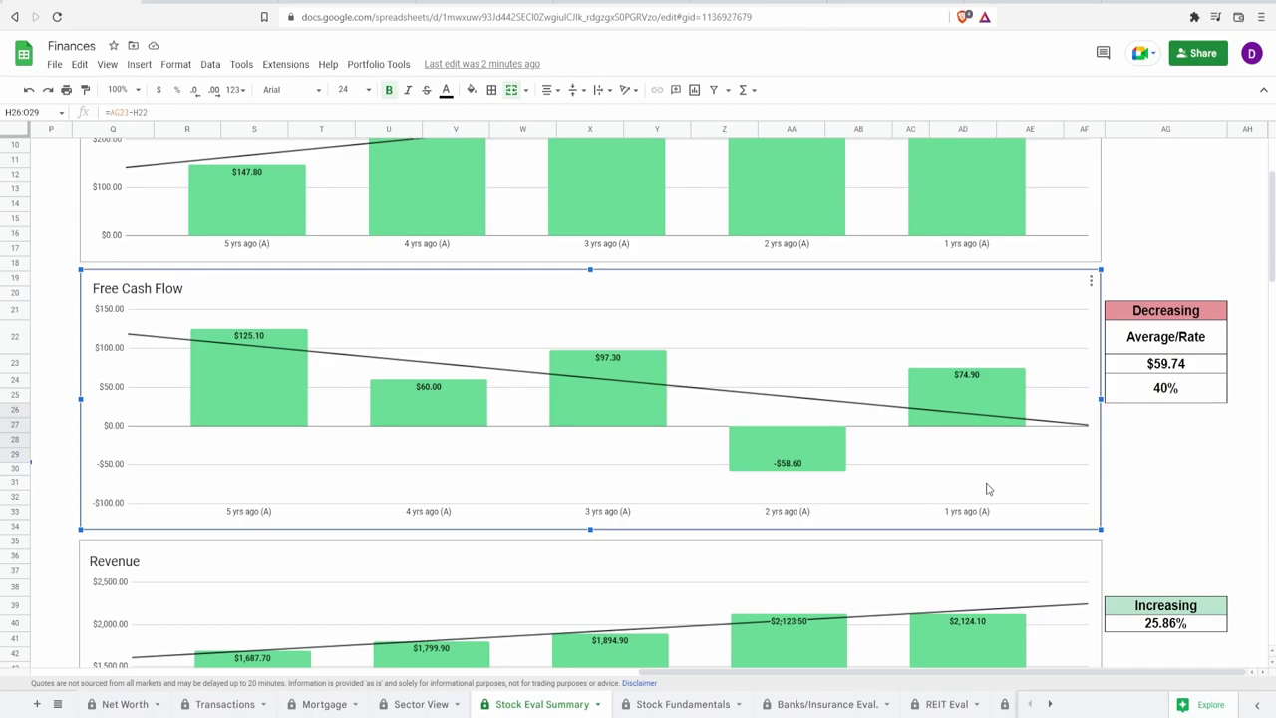
{"action": "scroll", "coordinate": [988, 489], "scroll_direction": "down", "scroll_amount": 10}
{"action": "scroll", "coordinate": [988, 489], "scroll_direction": "up", "scroll_amount": 2}
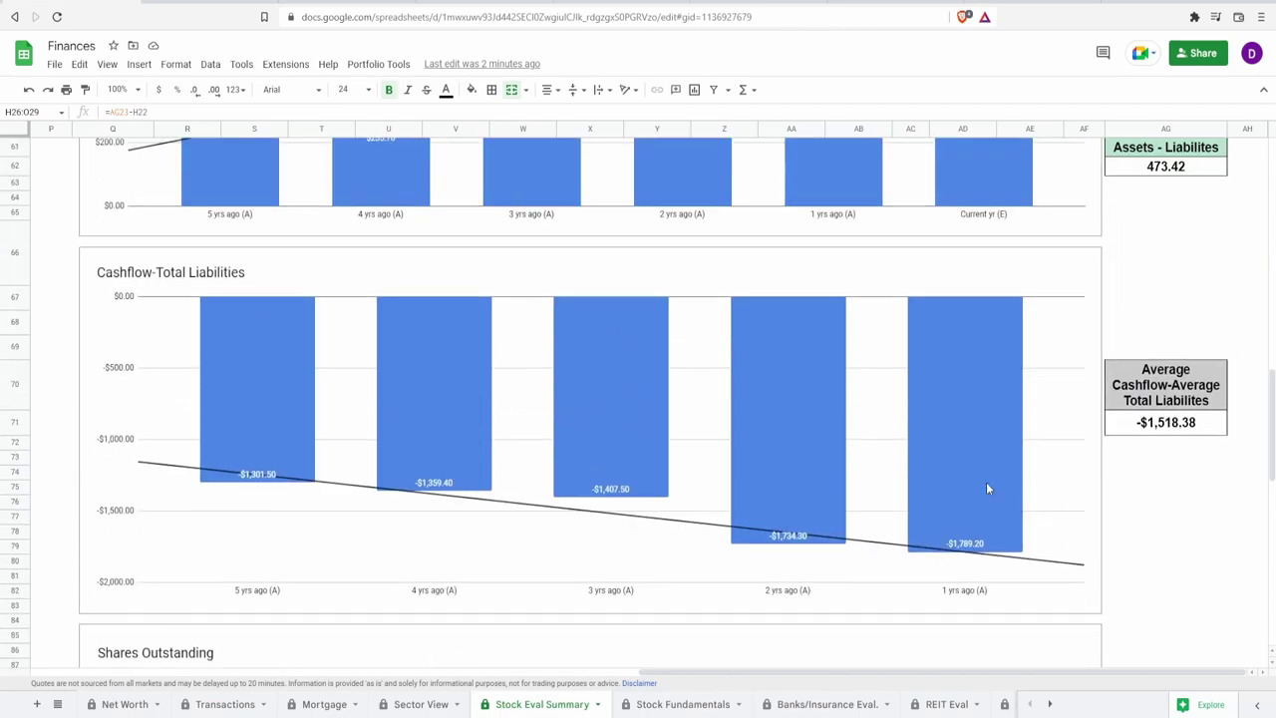
{"action": "left_click", "coordinate": [532, 321]}
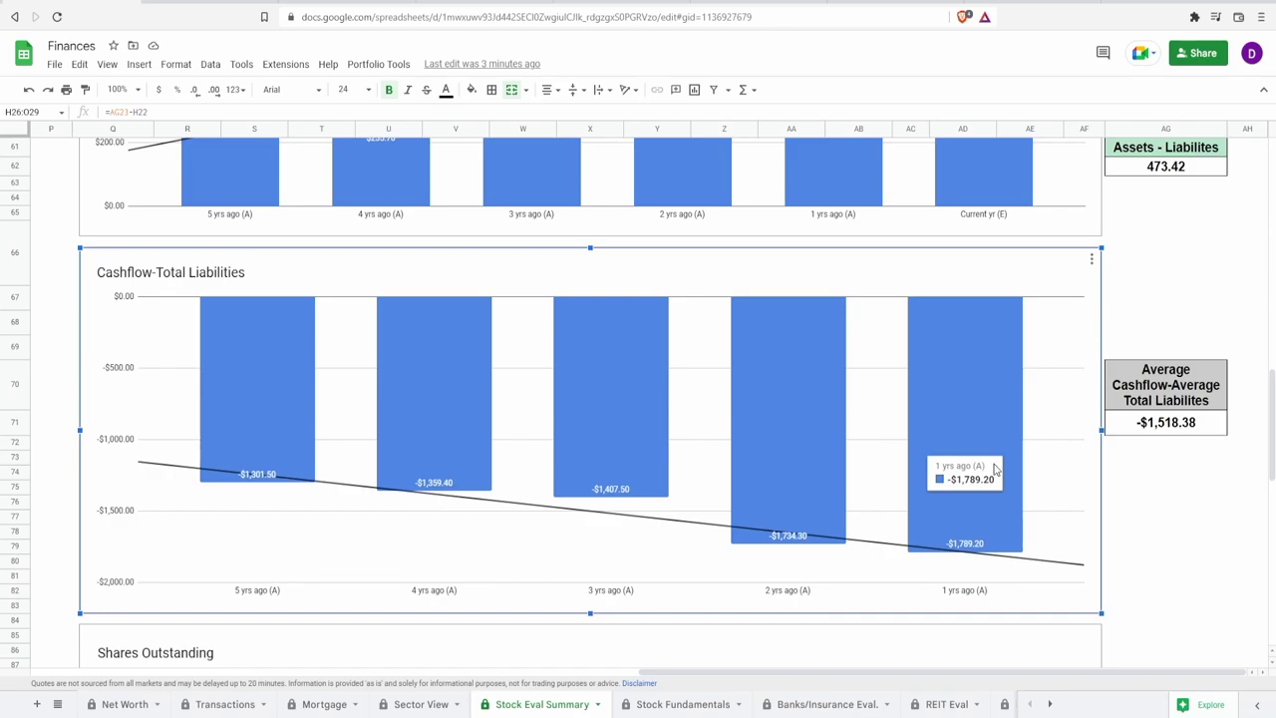
{"action": "scroll", "coordinate": [994, 469], "scroll_direction": "up", "scroll_amount": 10}
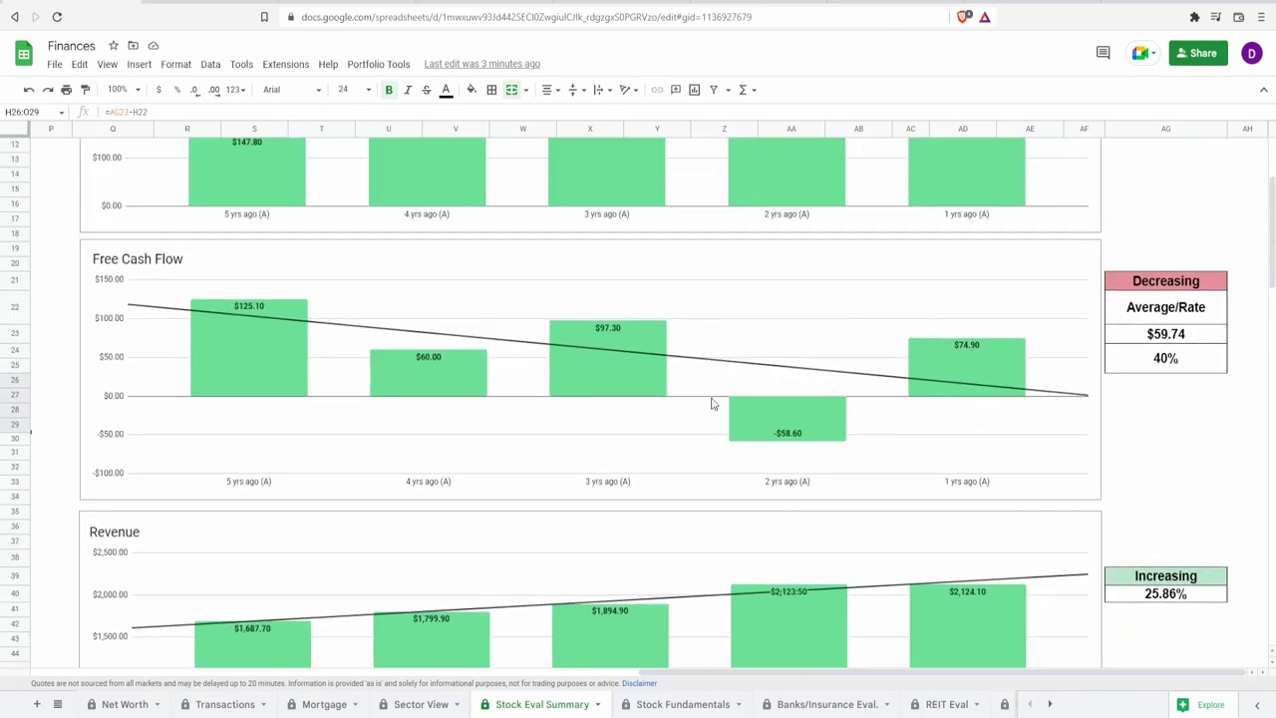
{"action": "scroll", "coordinate": [775, 476], "scroll_direction": "up", "scroll_amount": 3}
{"action": "scroll", "coordinate": [251, 609], "scroll_direction": "left", "scroll_amount": 10}
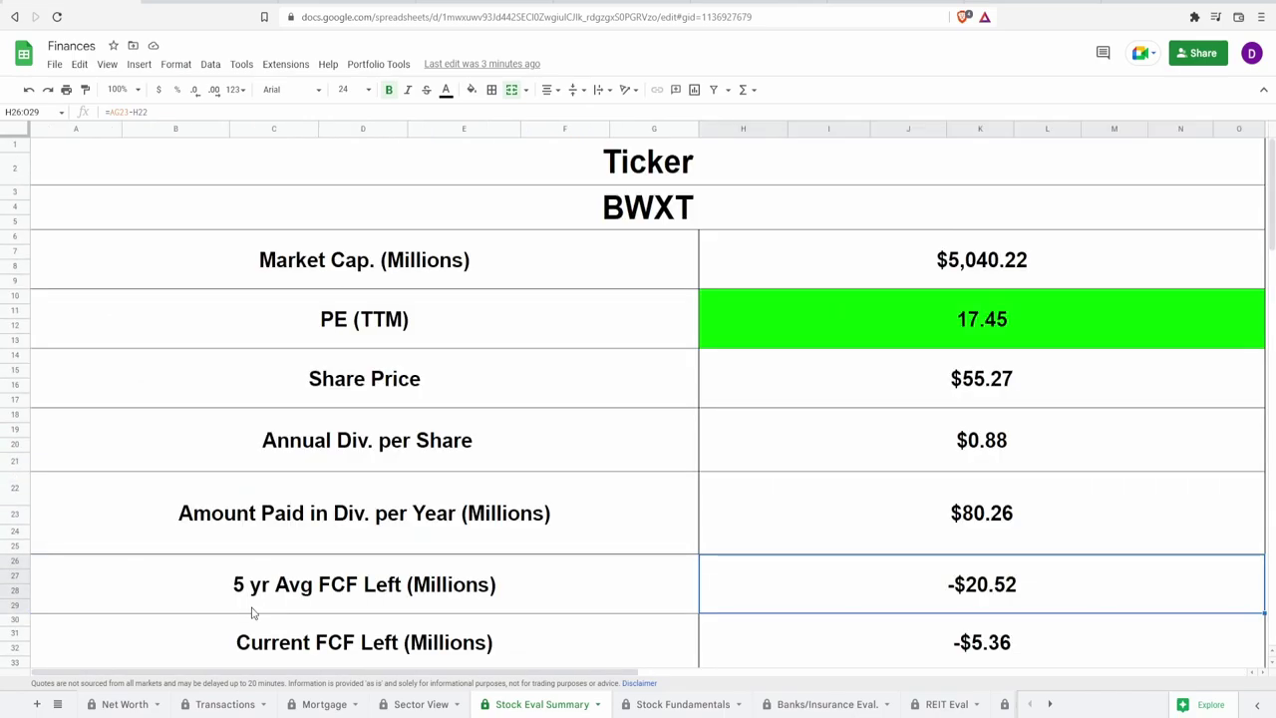